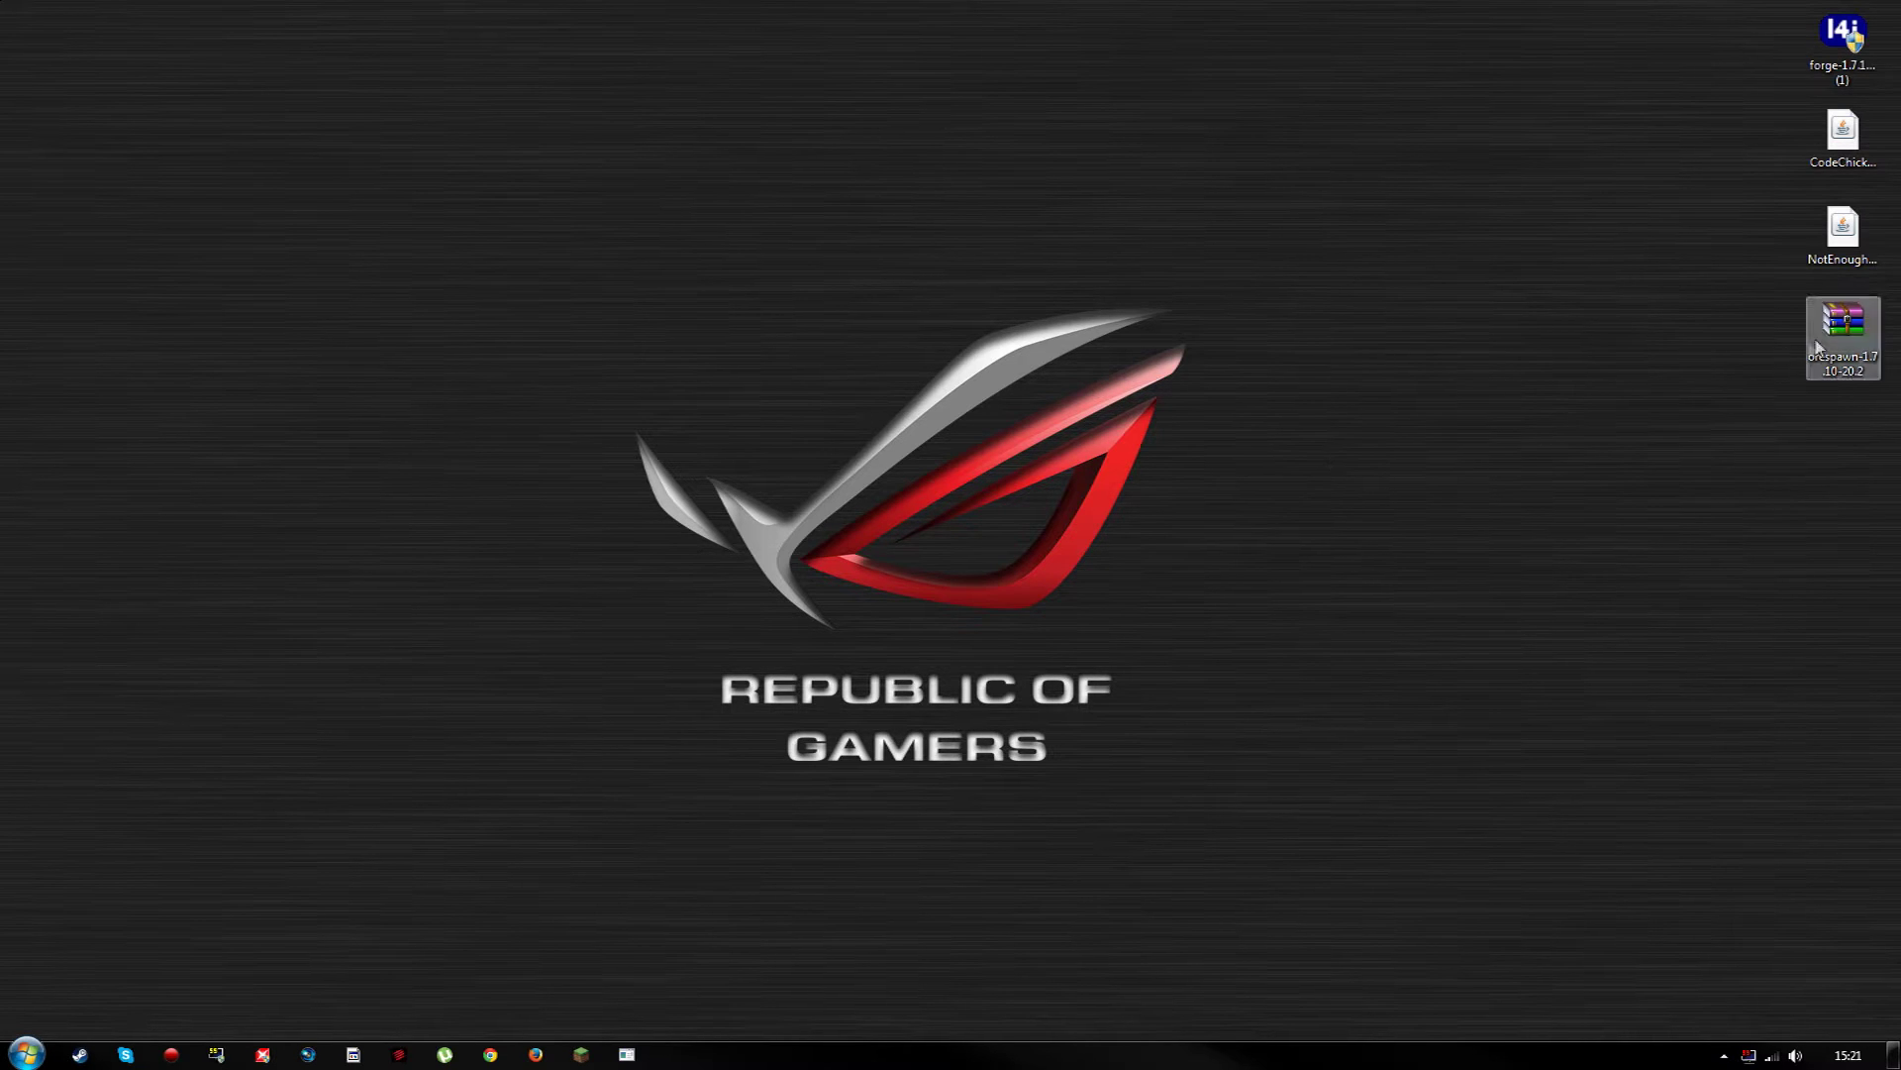
pyautogui.click(1839, 247)
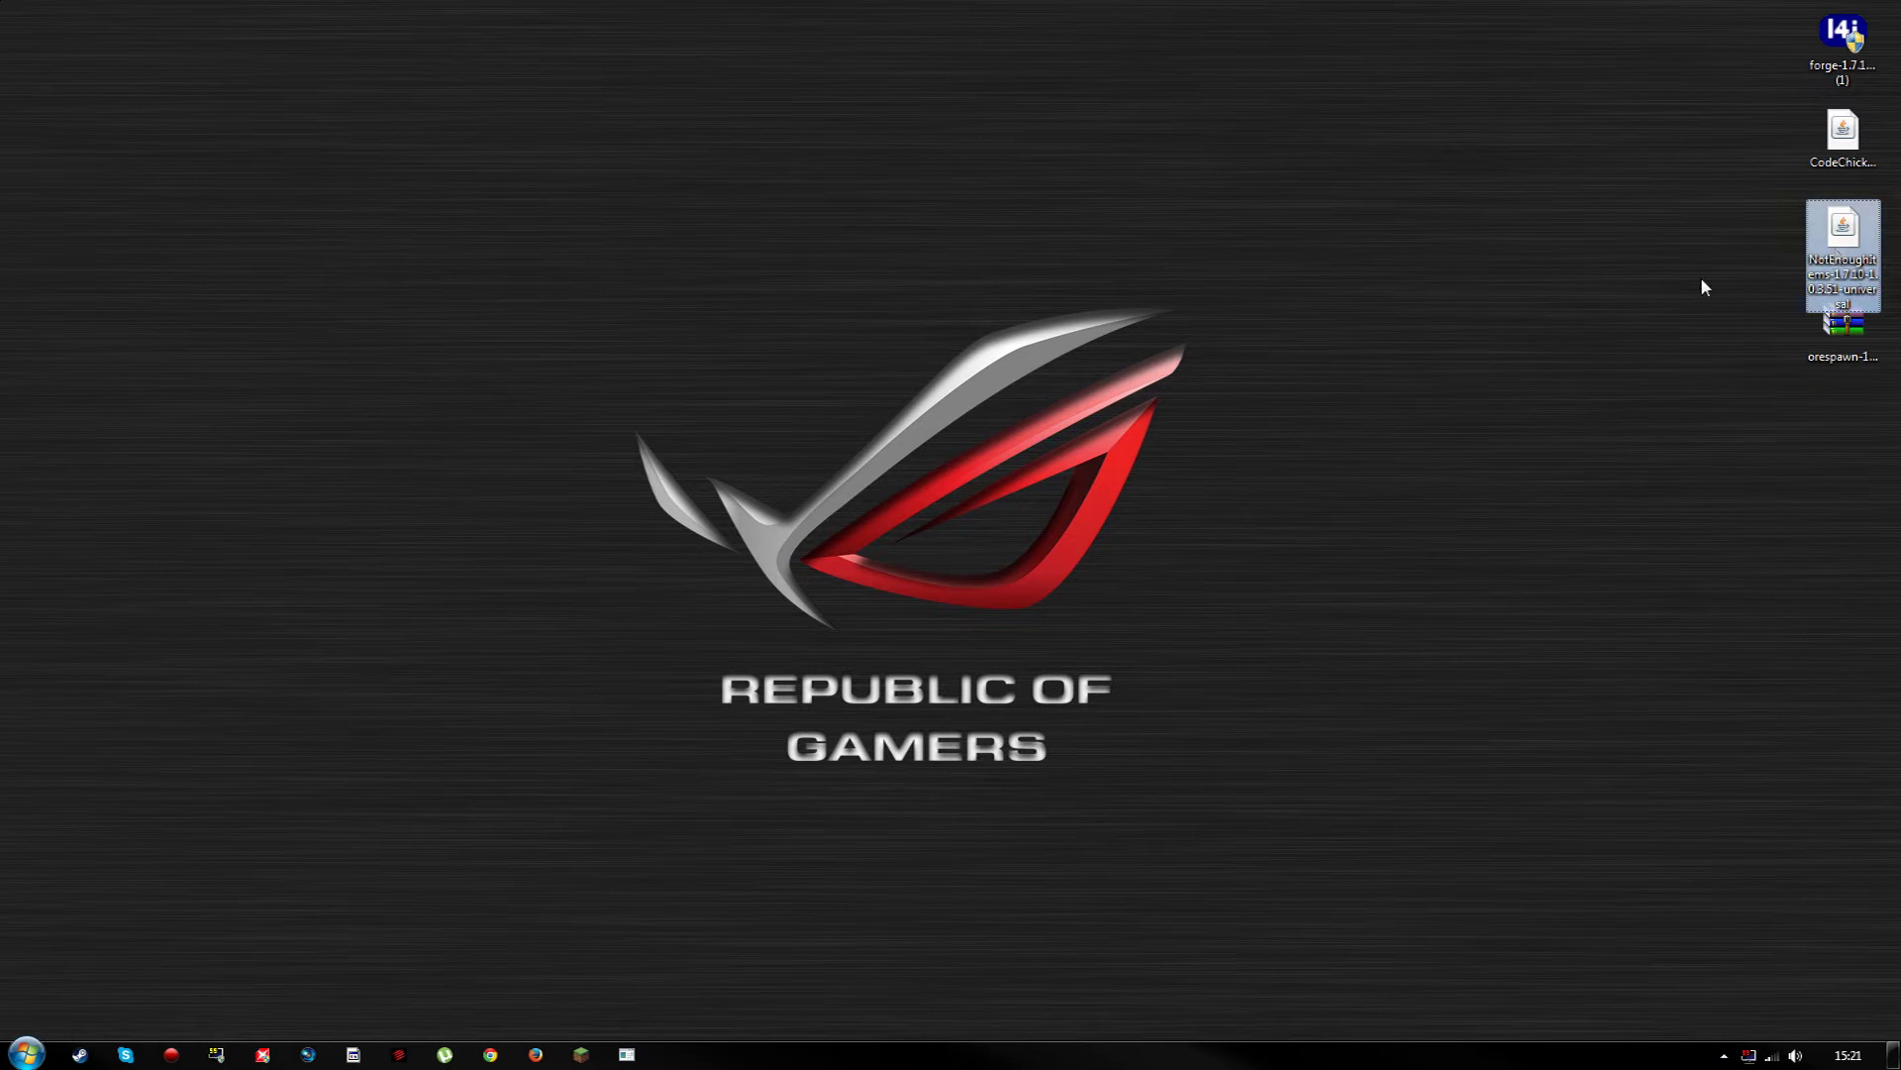
pyautogui.click(1656, 443)
pyautogui.click(1840, 327)
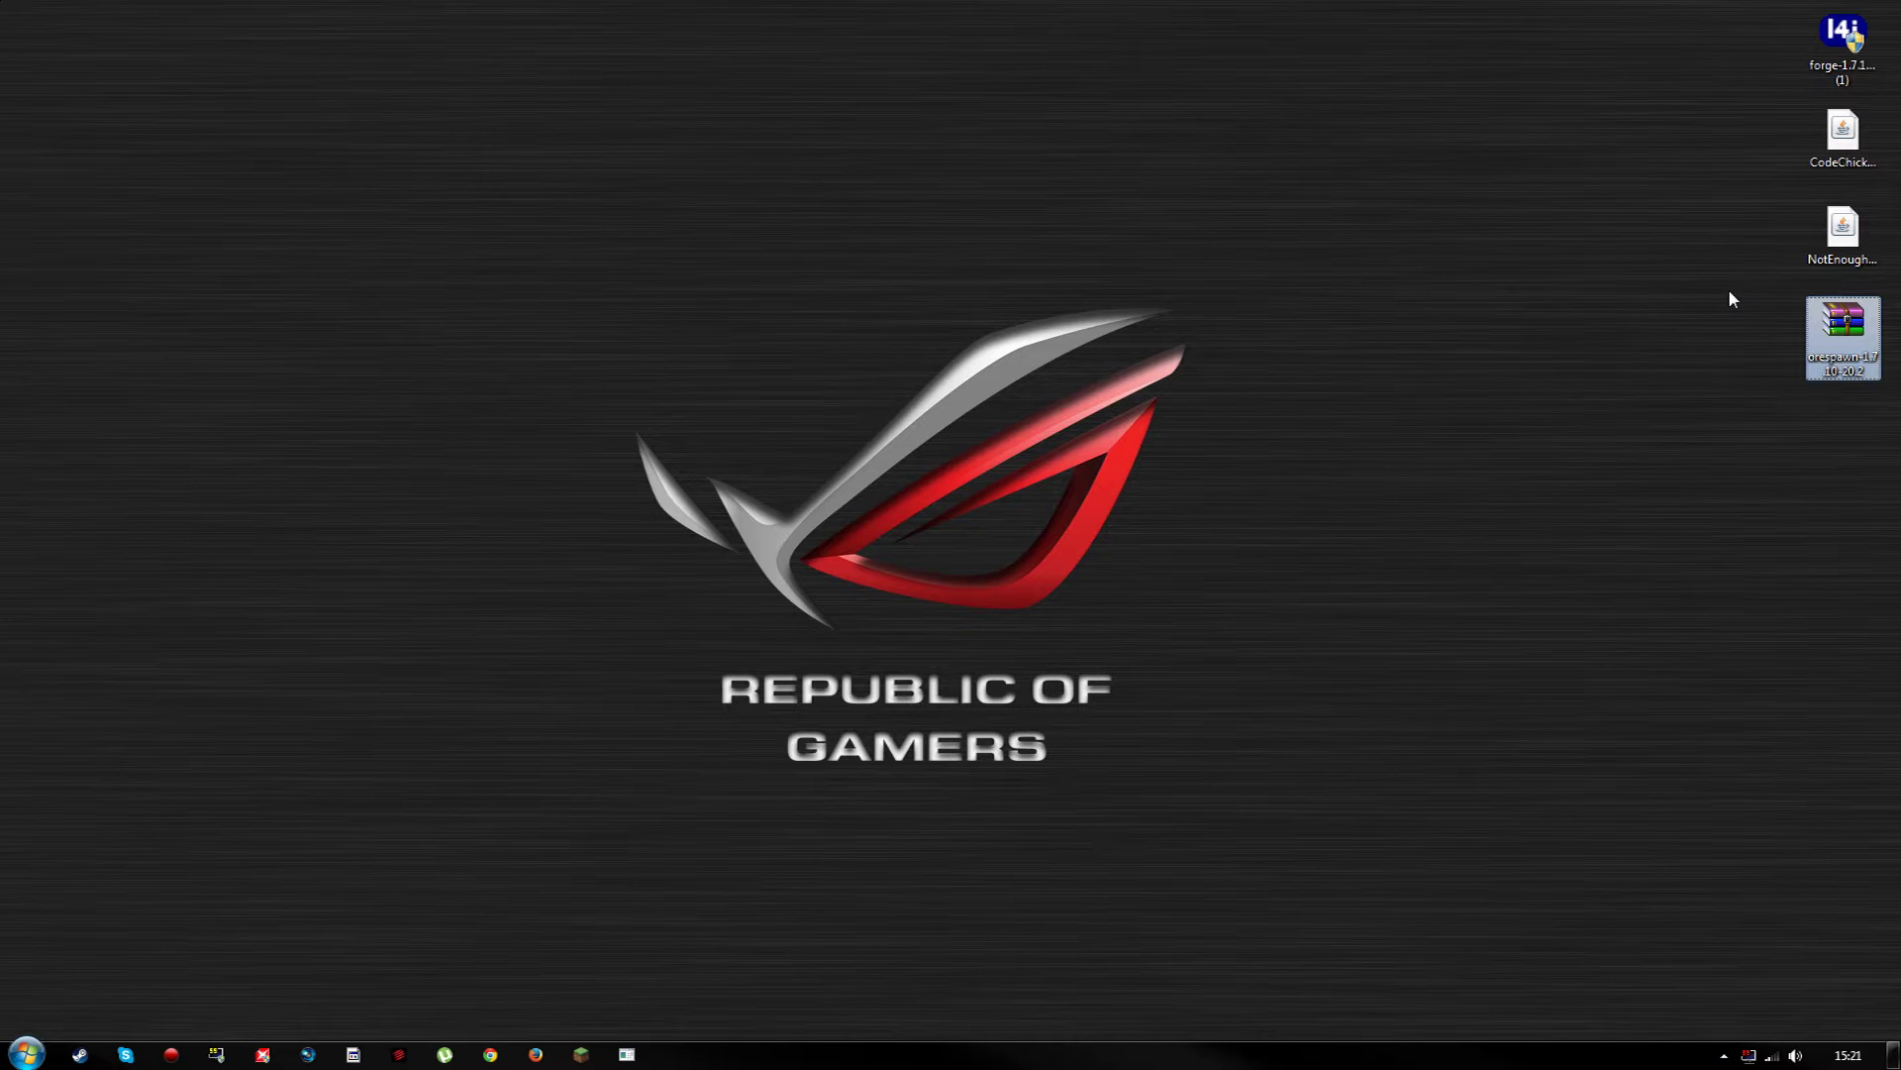
pyautogui.click(1623, 343)
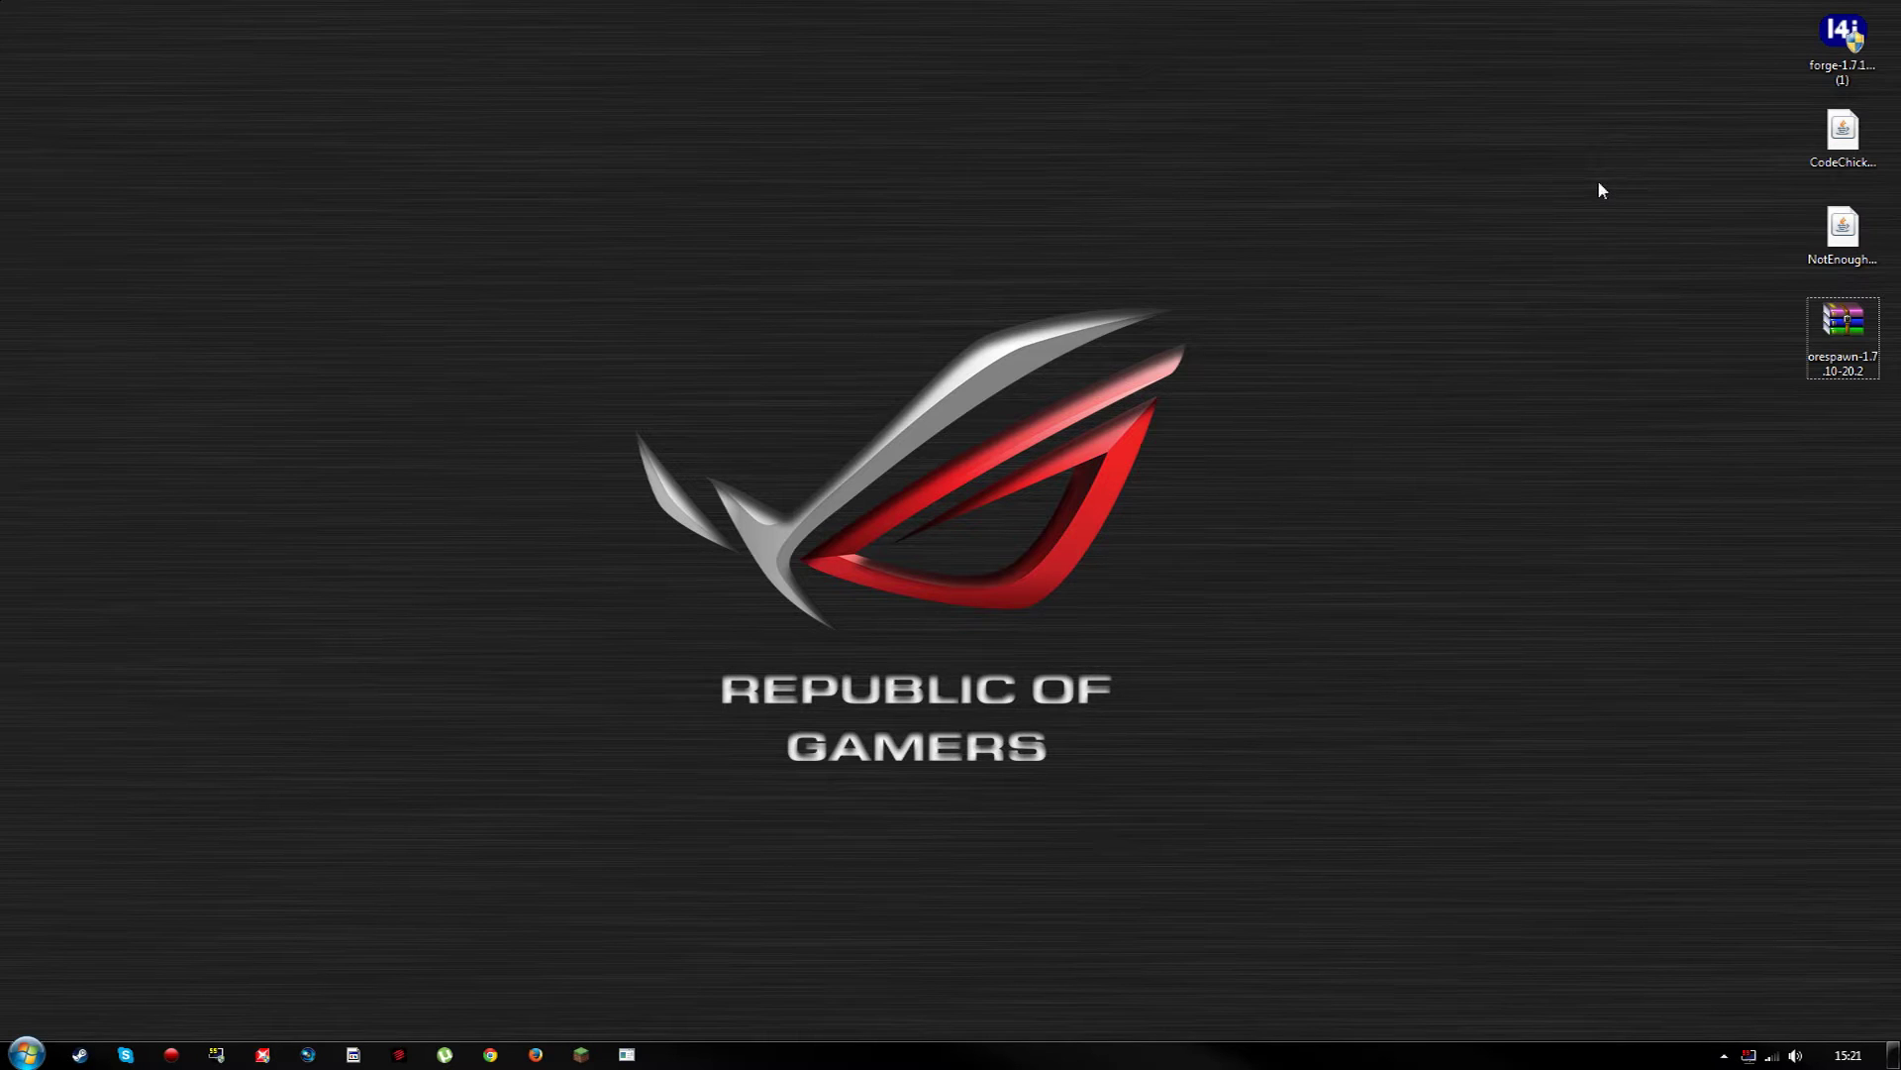
# - Start the Forge 1.7.10 installer, check its target path and open the AppData Roaming folder
pyautogui.click(1815, 77)
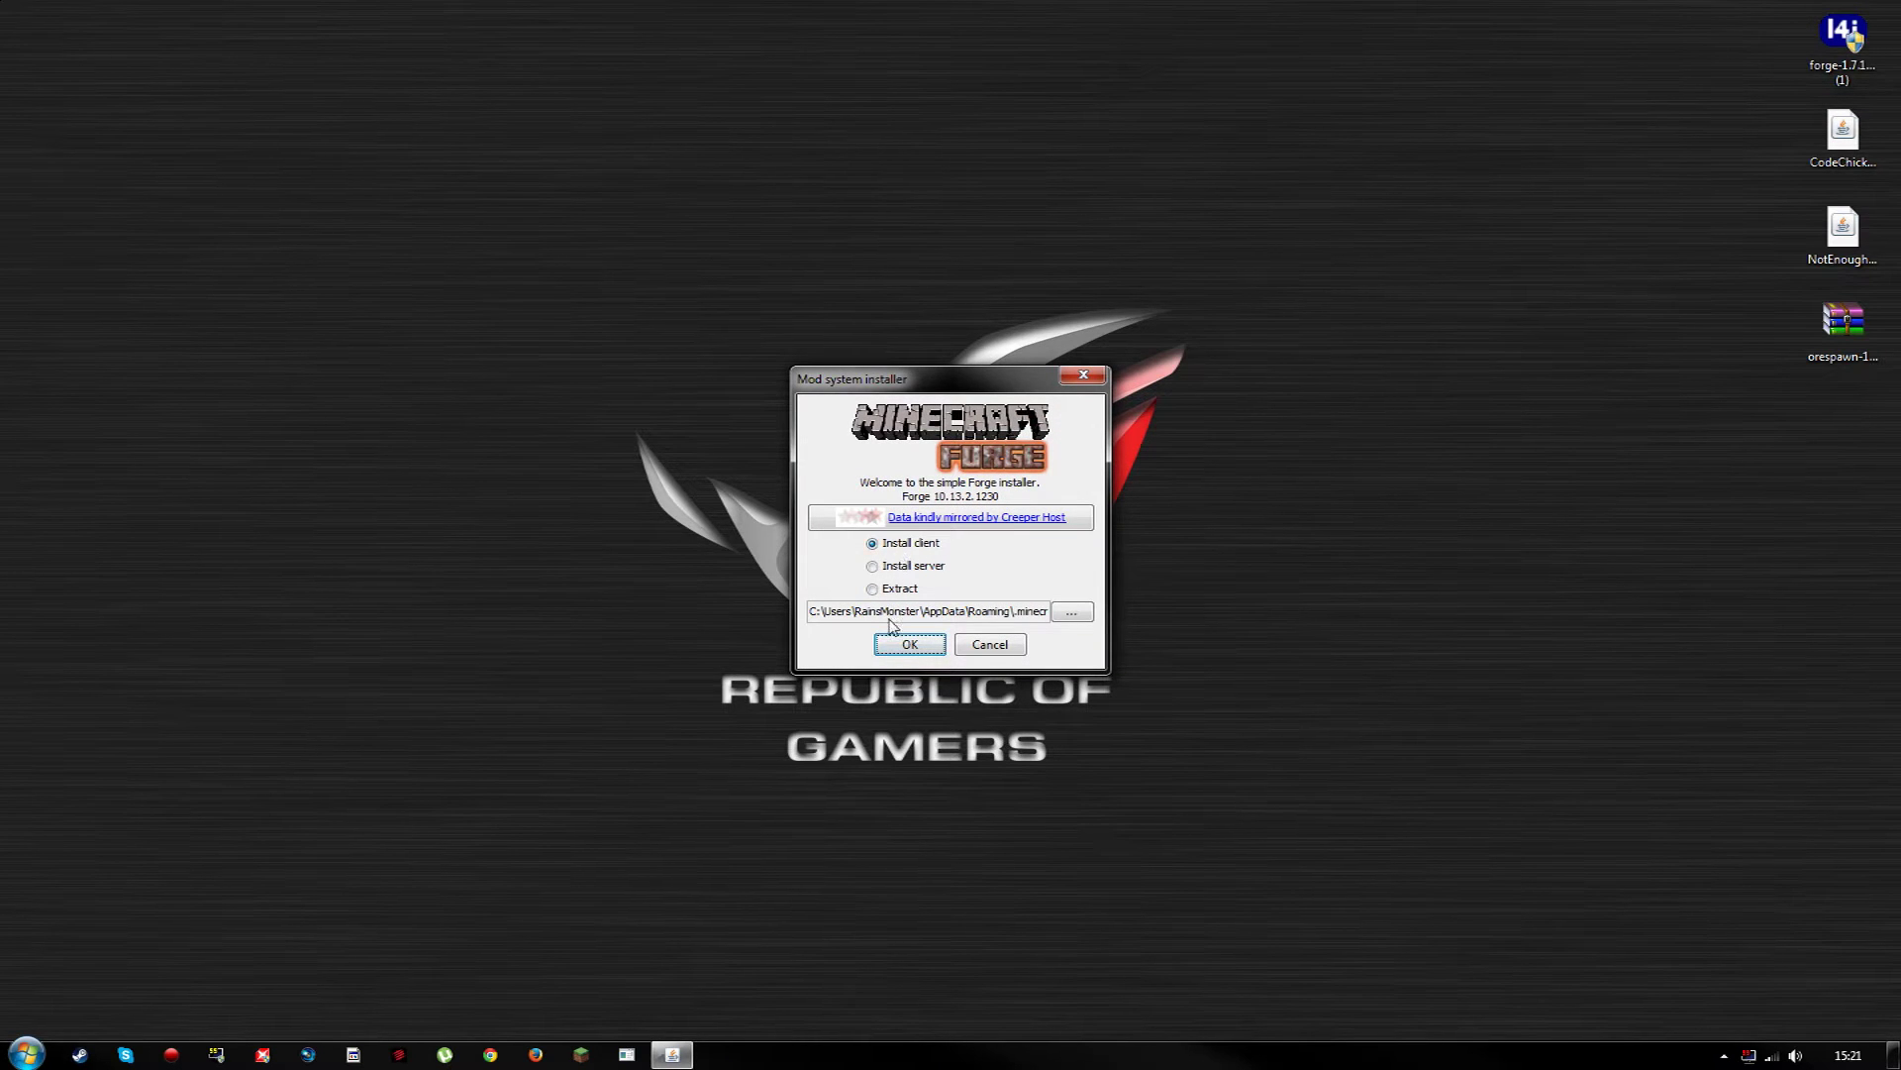
pyautogui.moveTo(810, 614); pyautogui.dragTo(1058, 626)
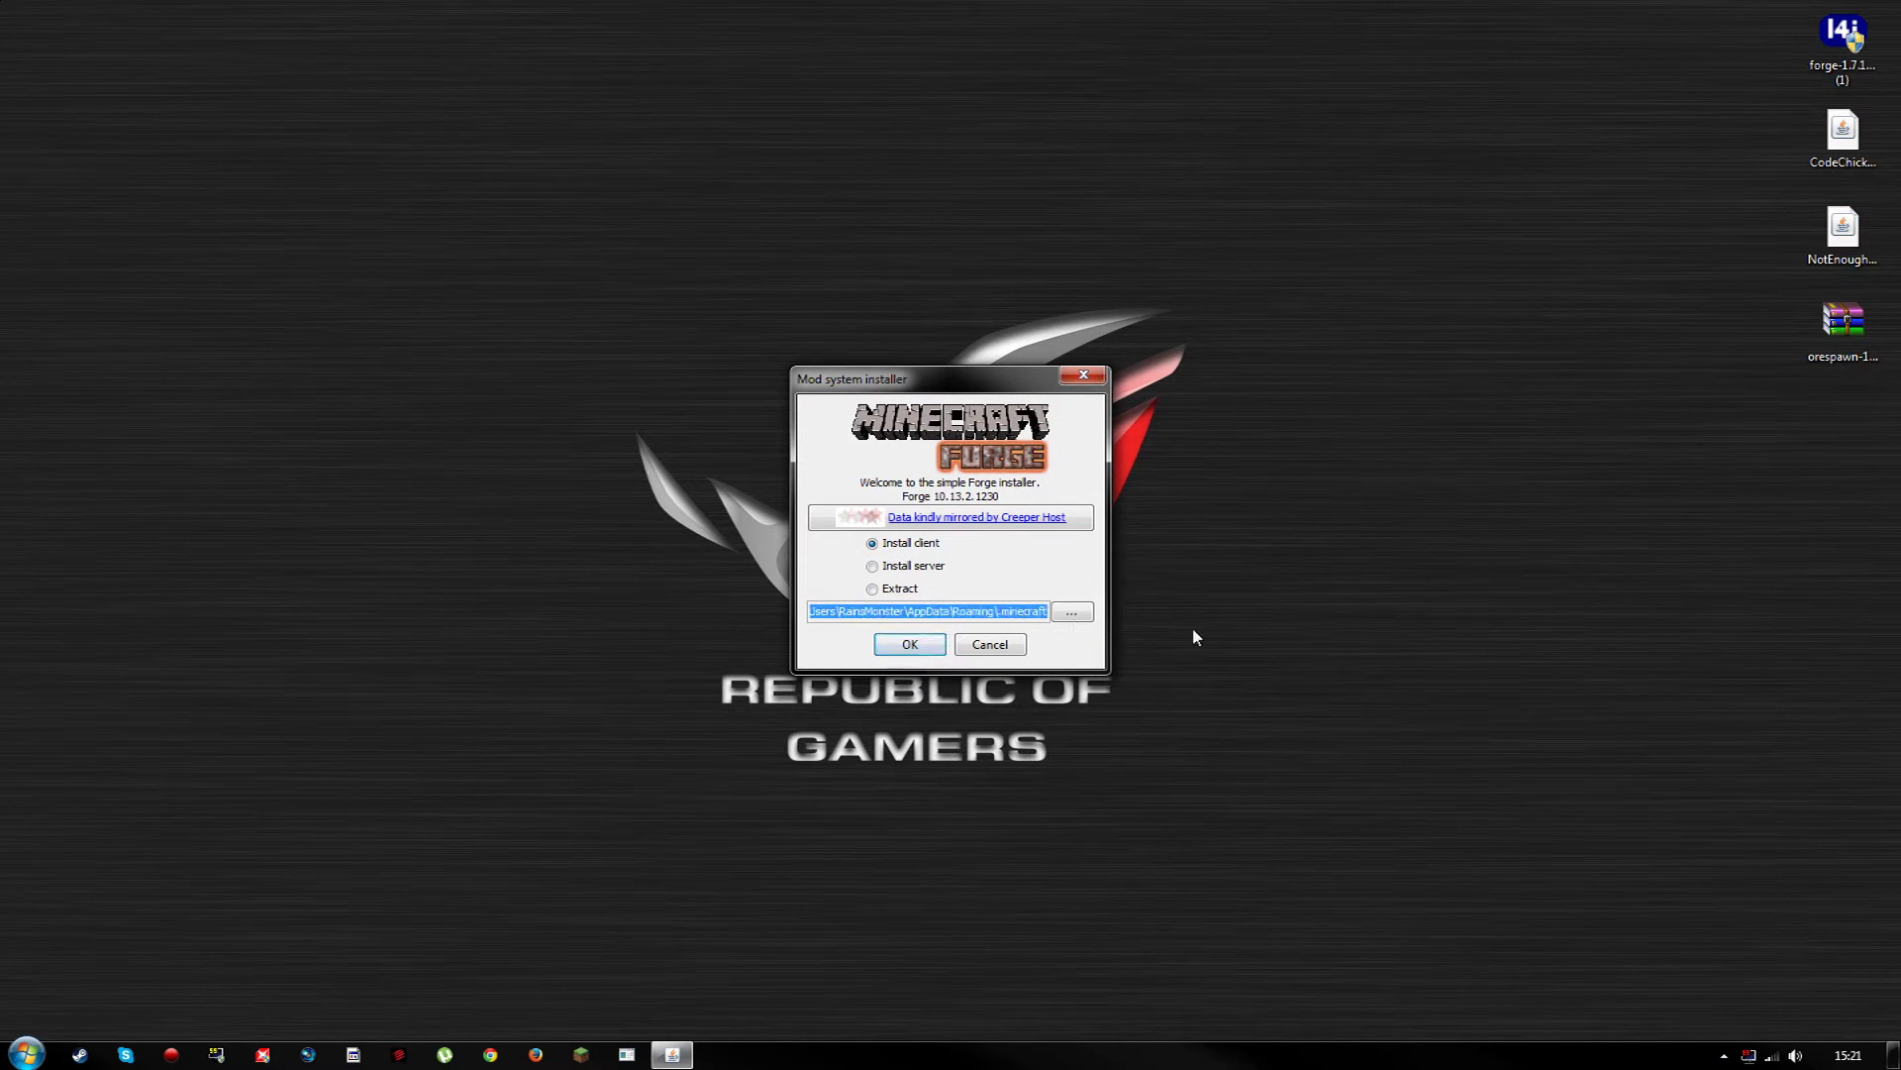
pyautogui.press('super+r')
pyautogui.click(184, 992)
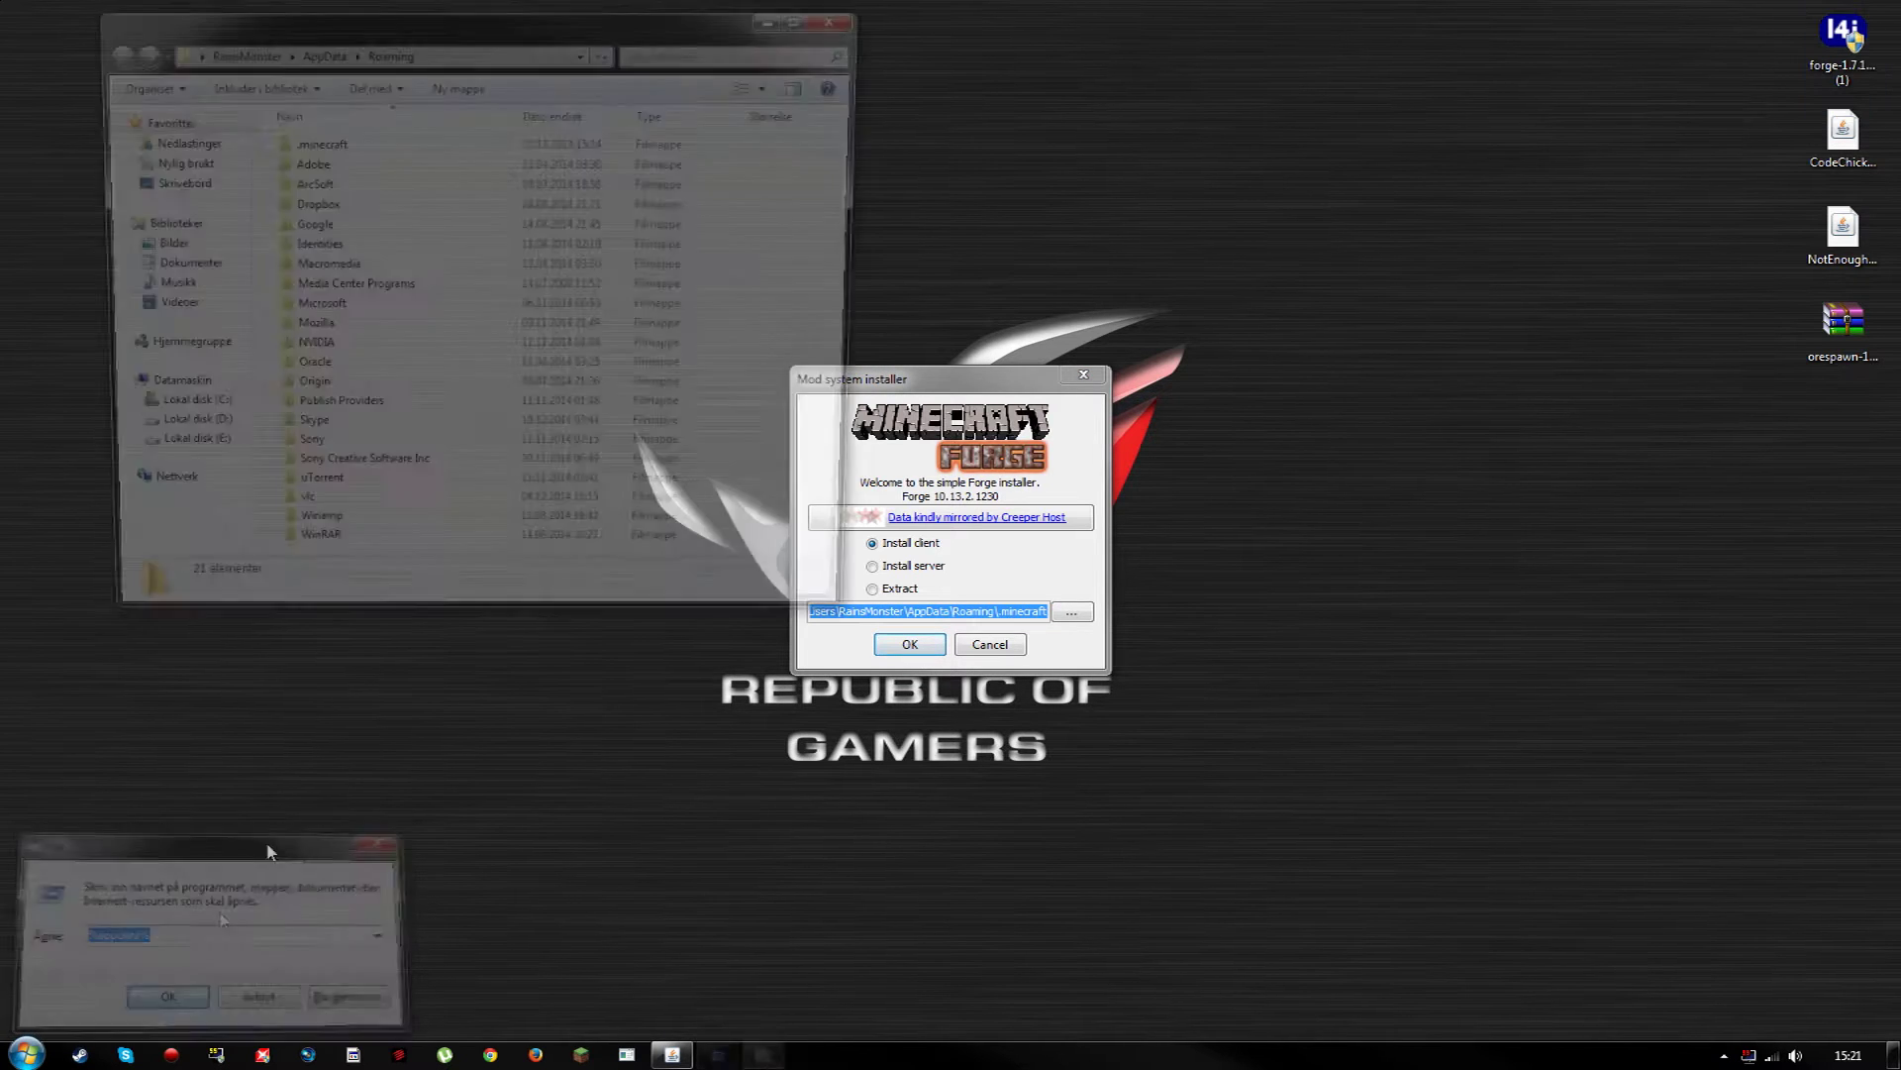
pyautogui.click(976, 374)
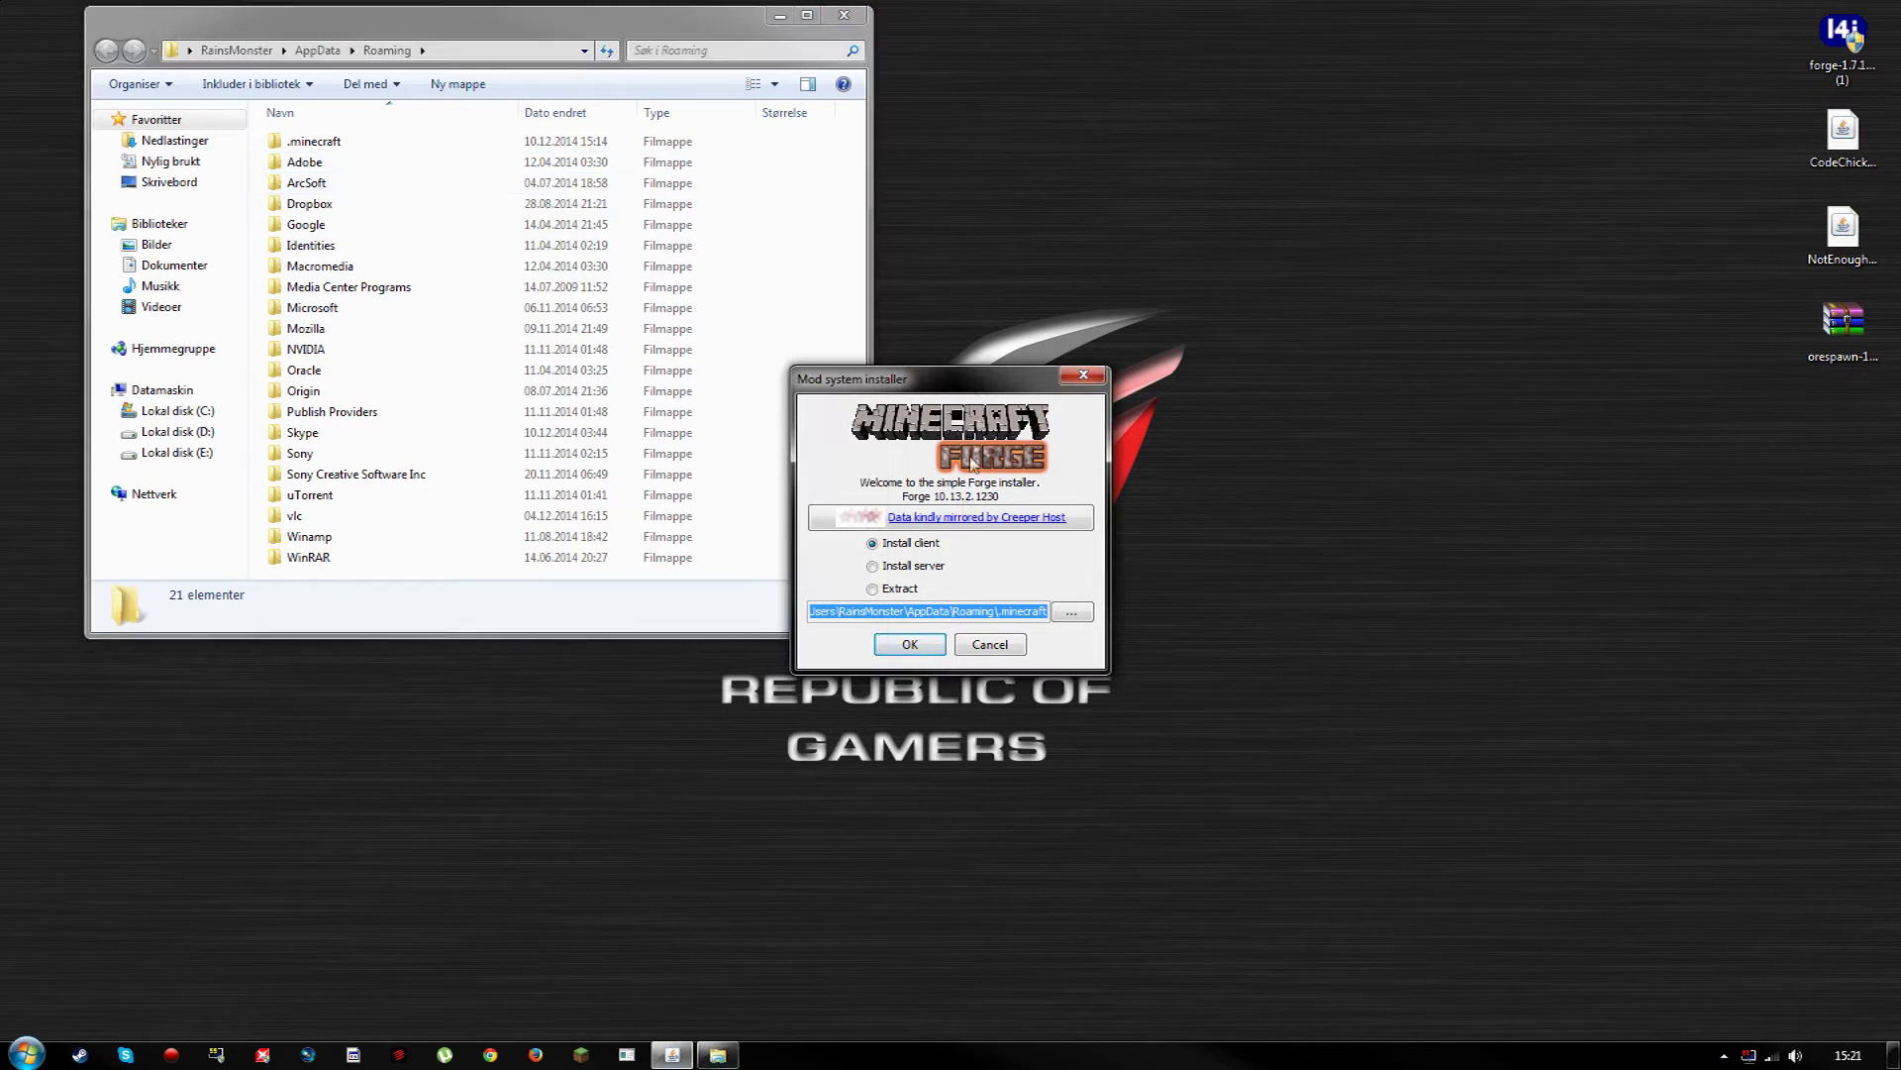
# - Install the Forge client into the .minecraft folder, and close the completion message and compatibility assistant
pyautogui.click(931, 647)
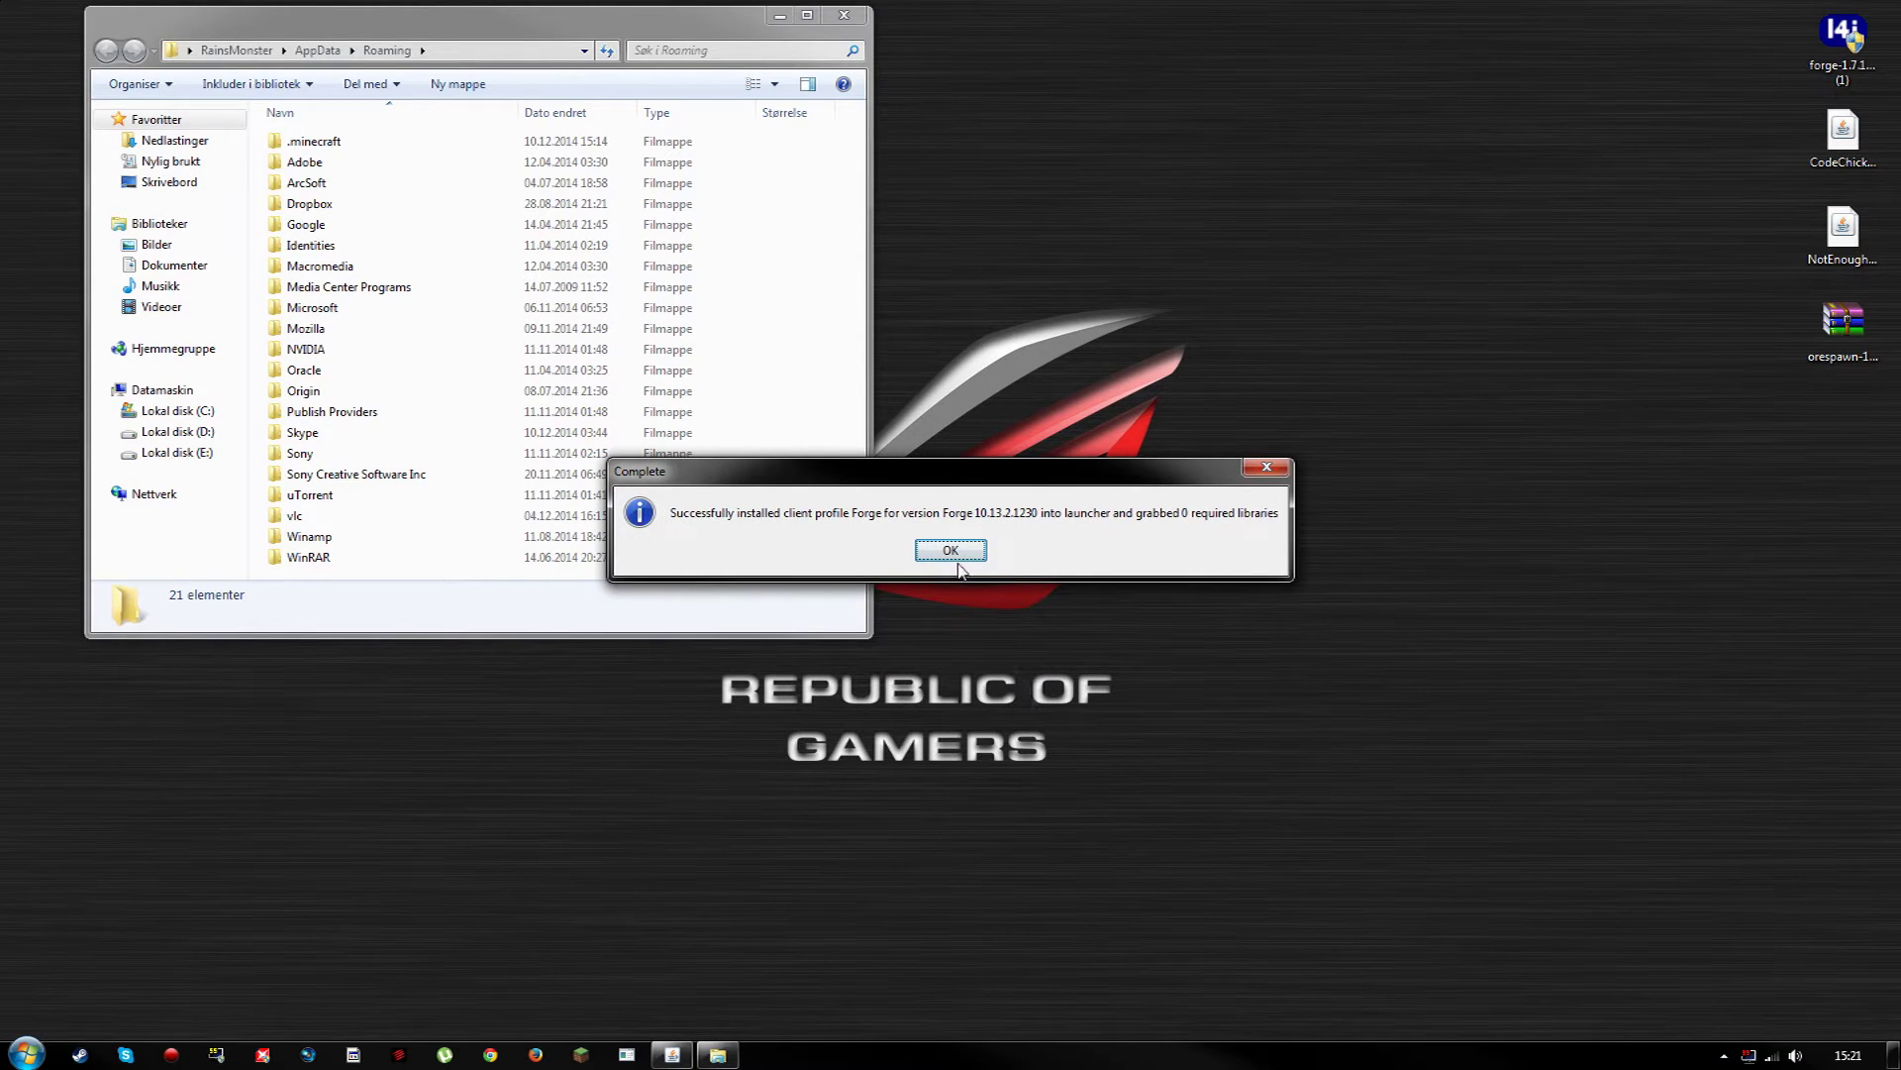
pyautogui.click(951, 551)
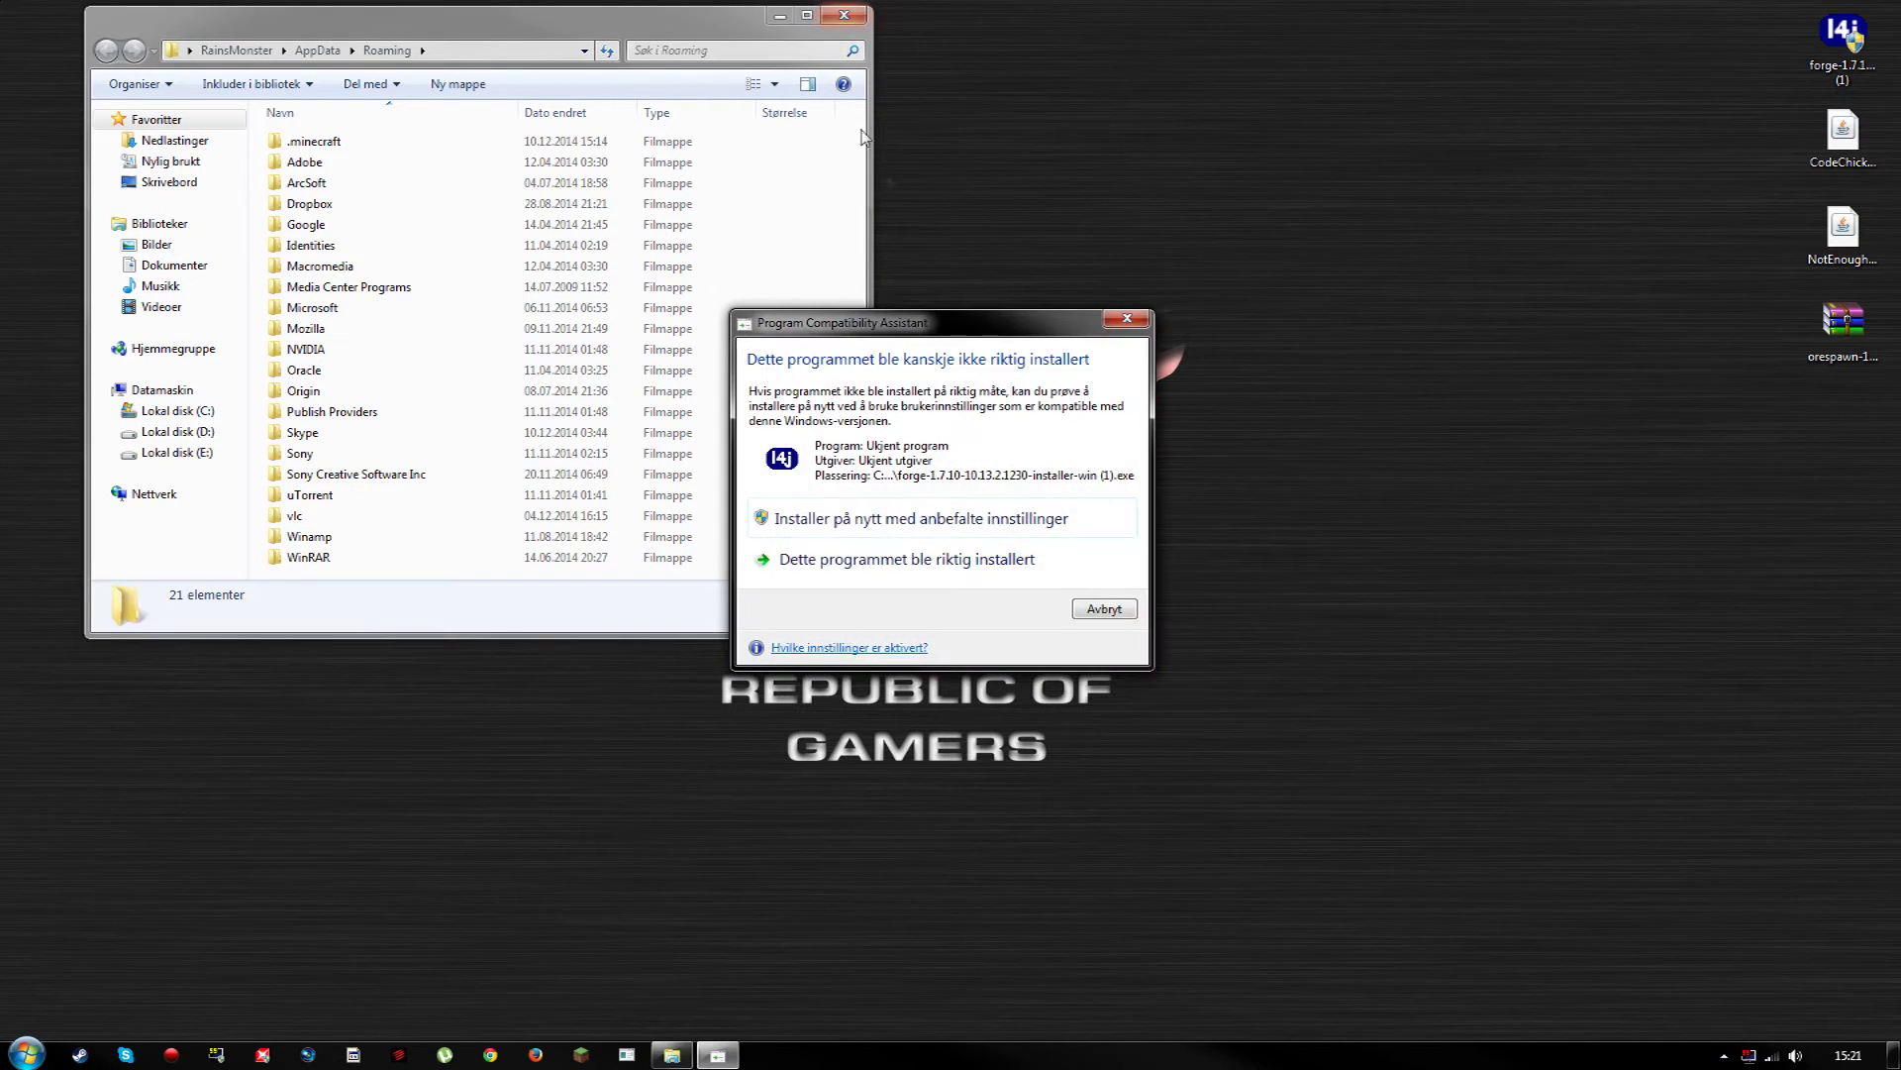
pyautogui.click(1103, 608)
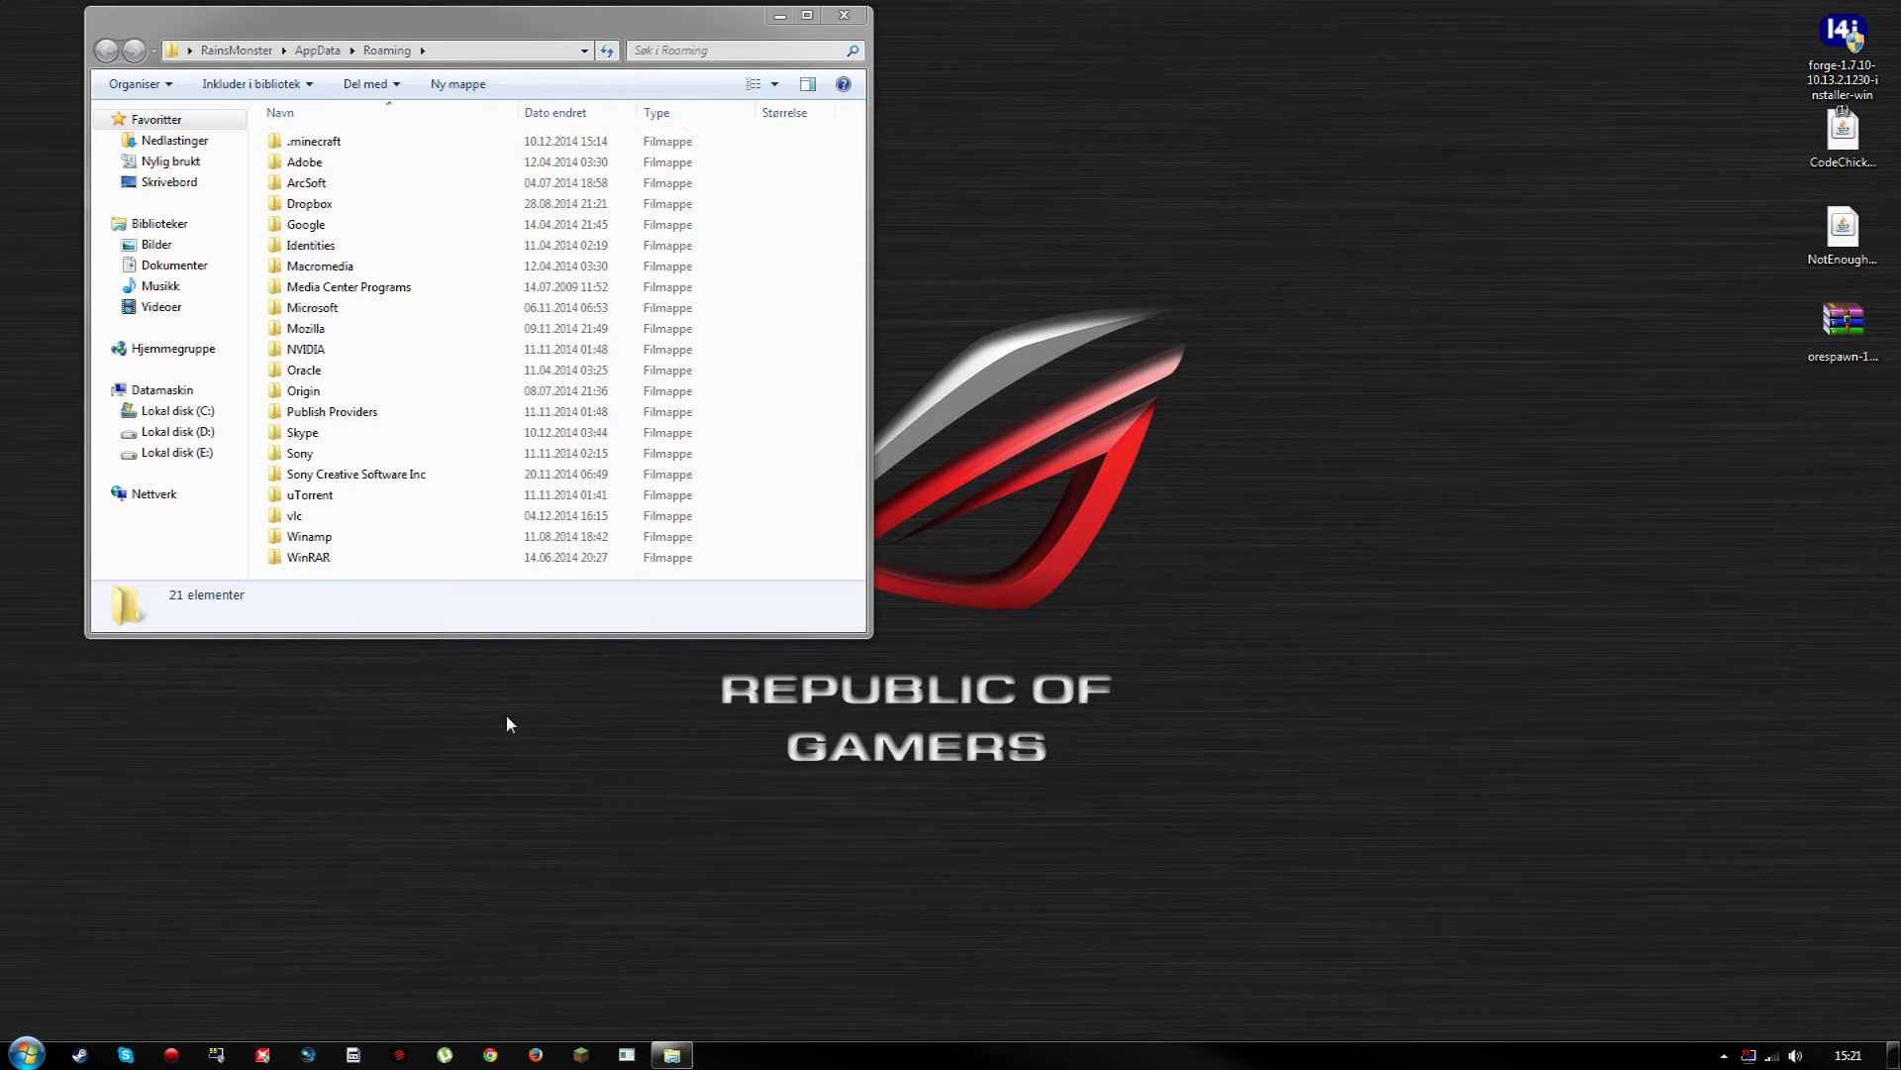
# - Open the Minecraft launcher and start the game with the Forge profile
pyautogui.click(581, 1054)
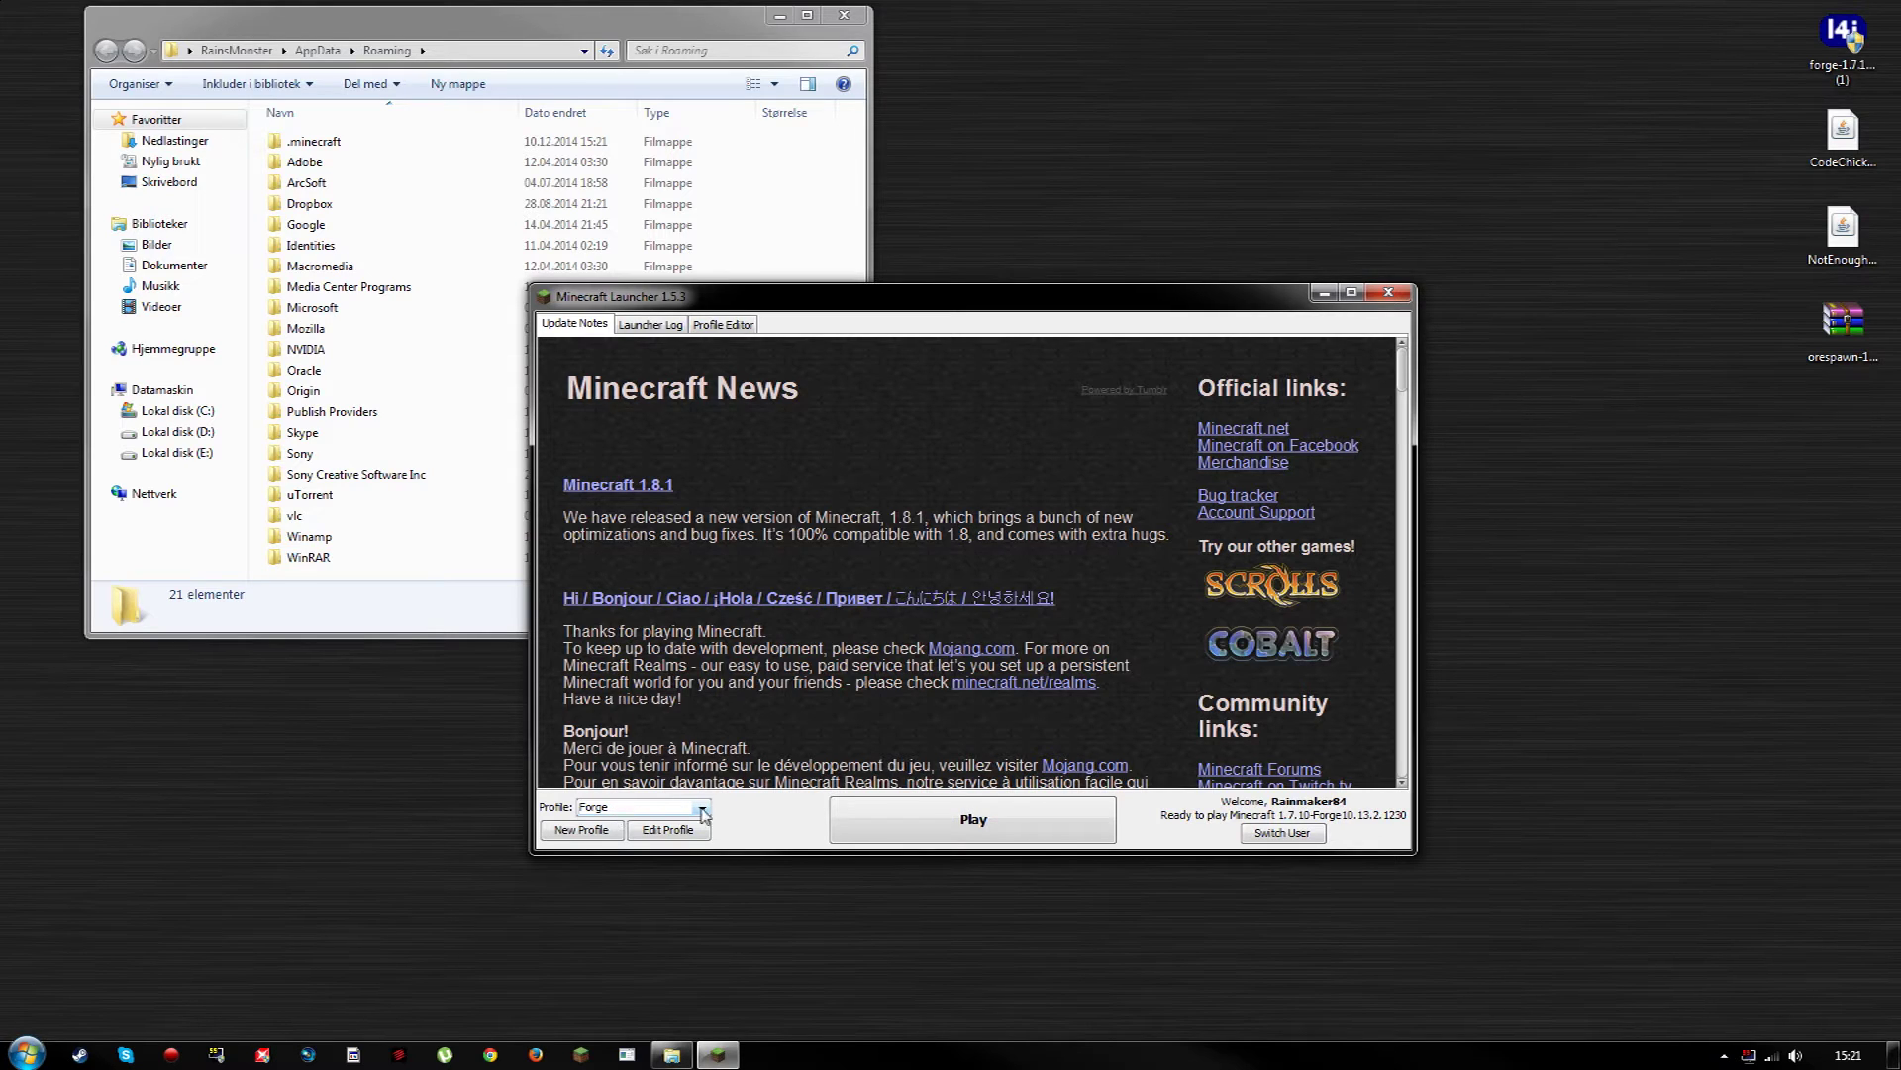
pyautogui.click(702, 809)
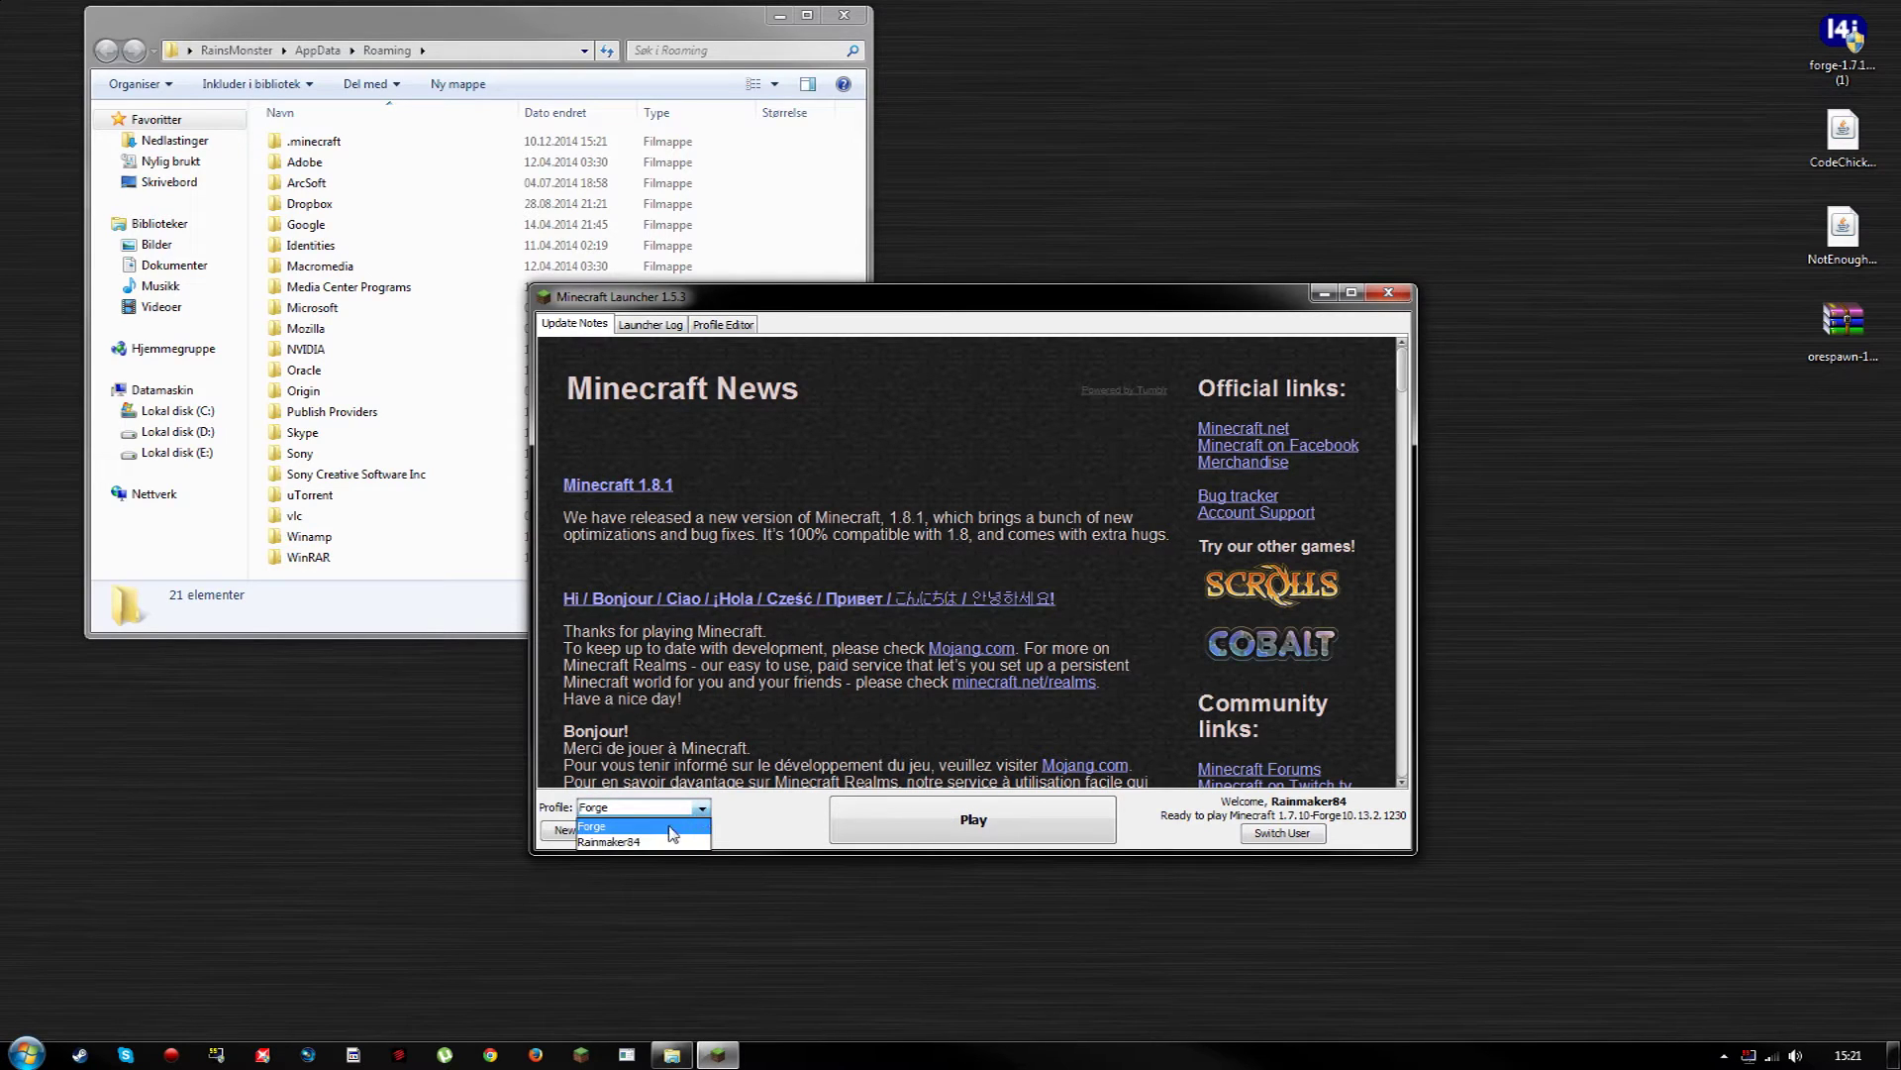
pyautogui.click(672, 826)
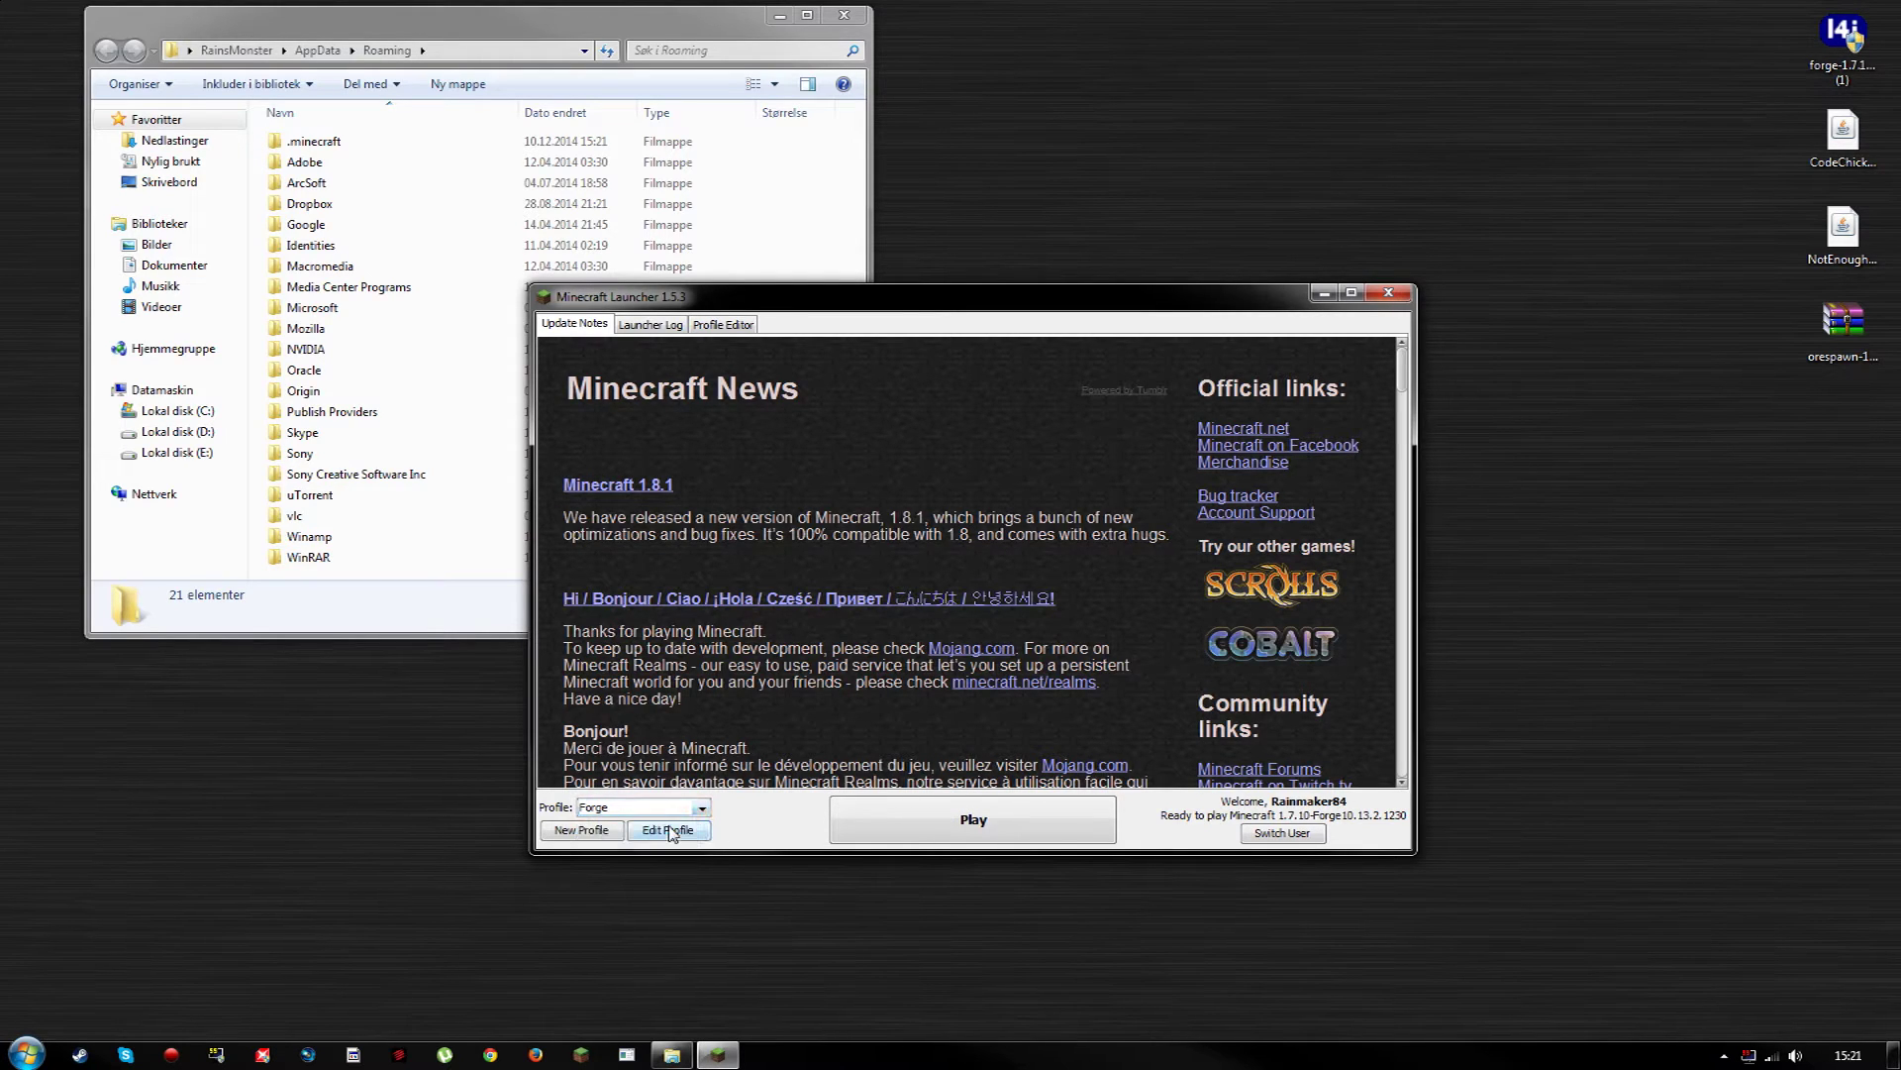
pyautogui.click(950, 830)
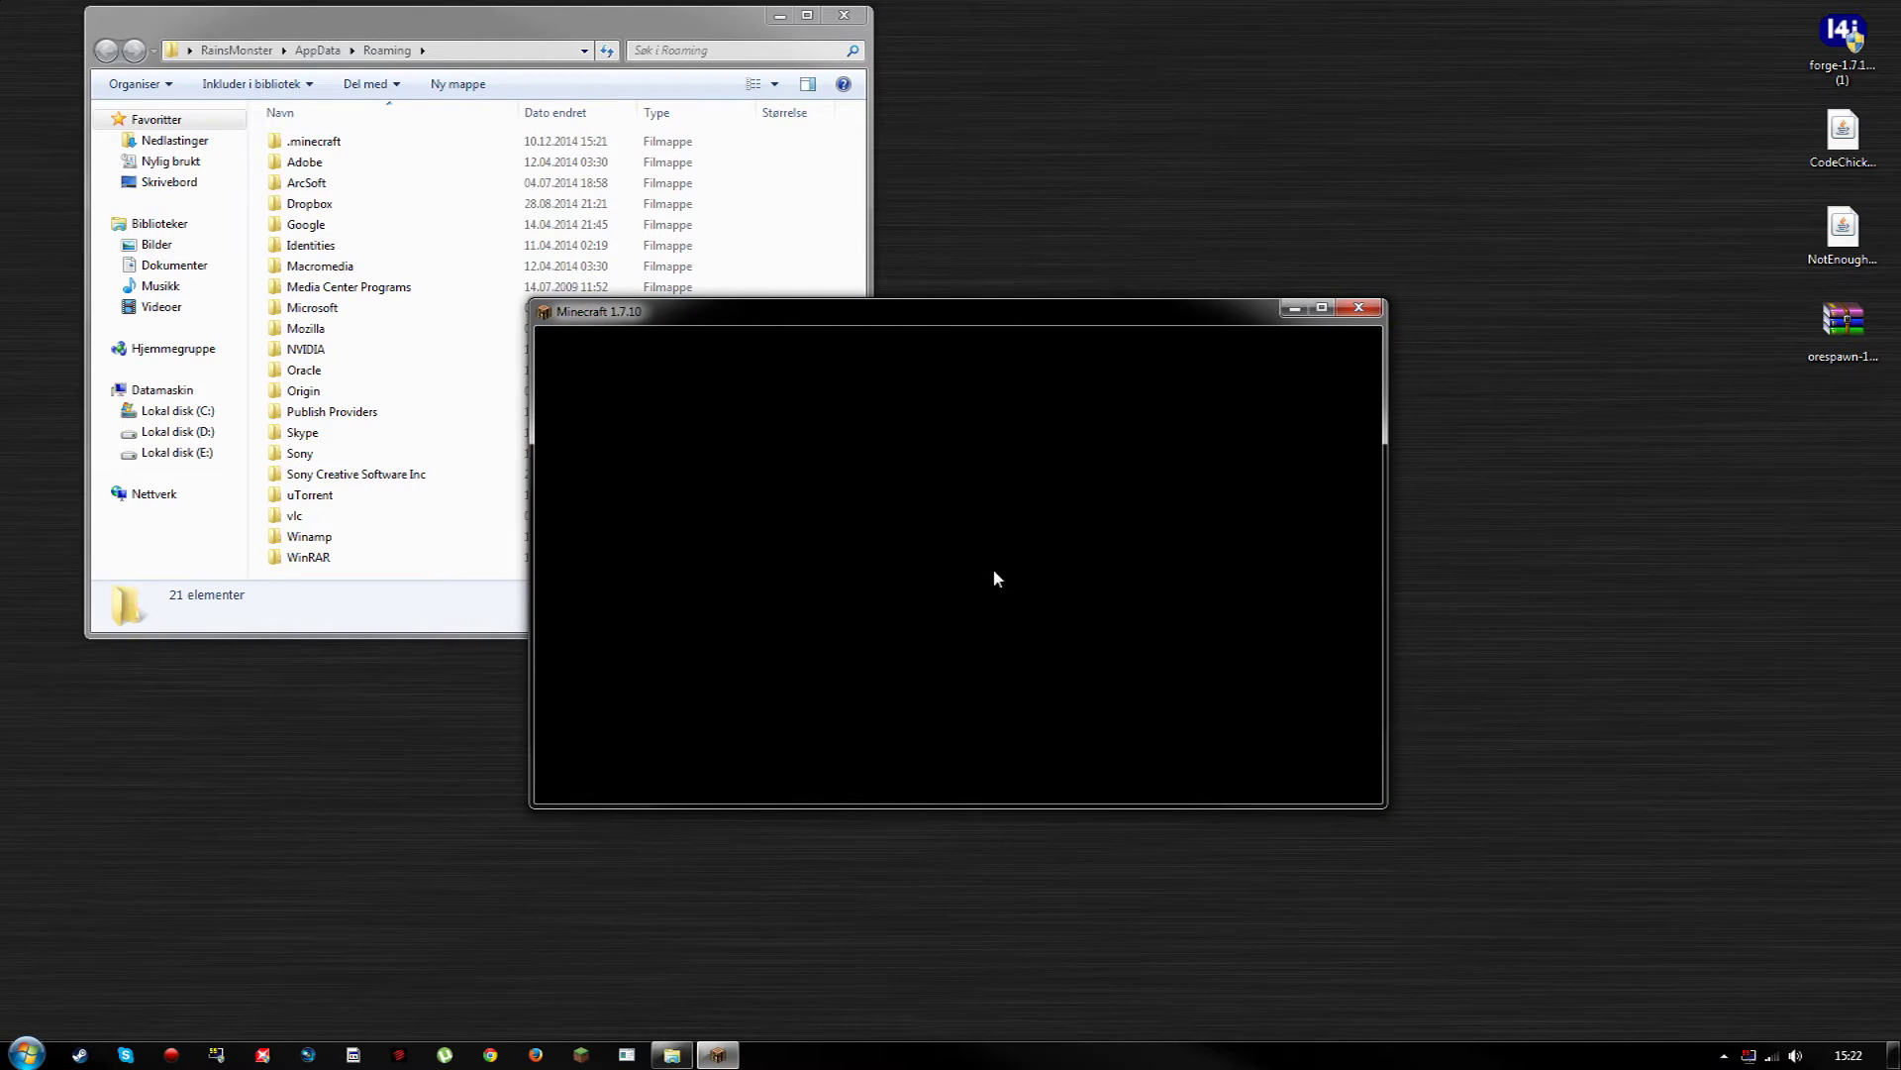
# - Maximize the game window, check the list of installed mods and quit the game
pyautogui.doubleClick(918, 311)
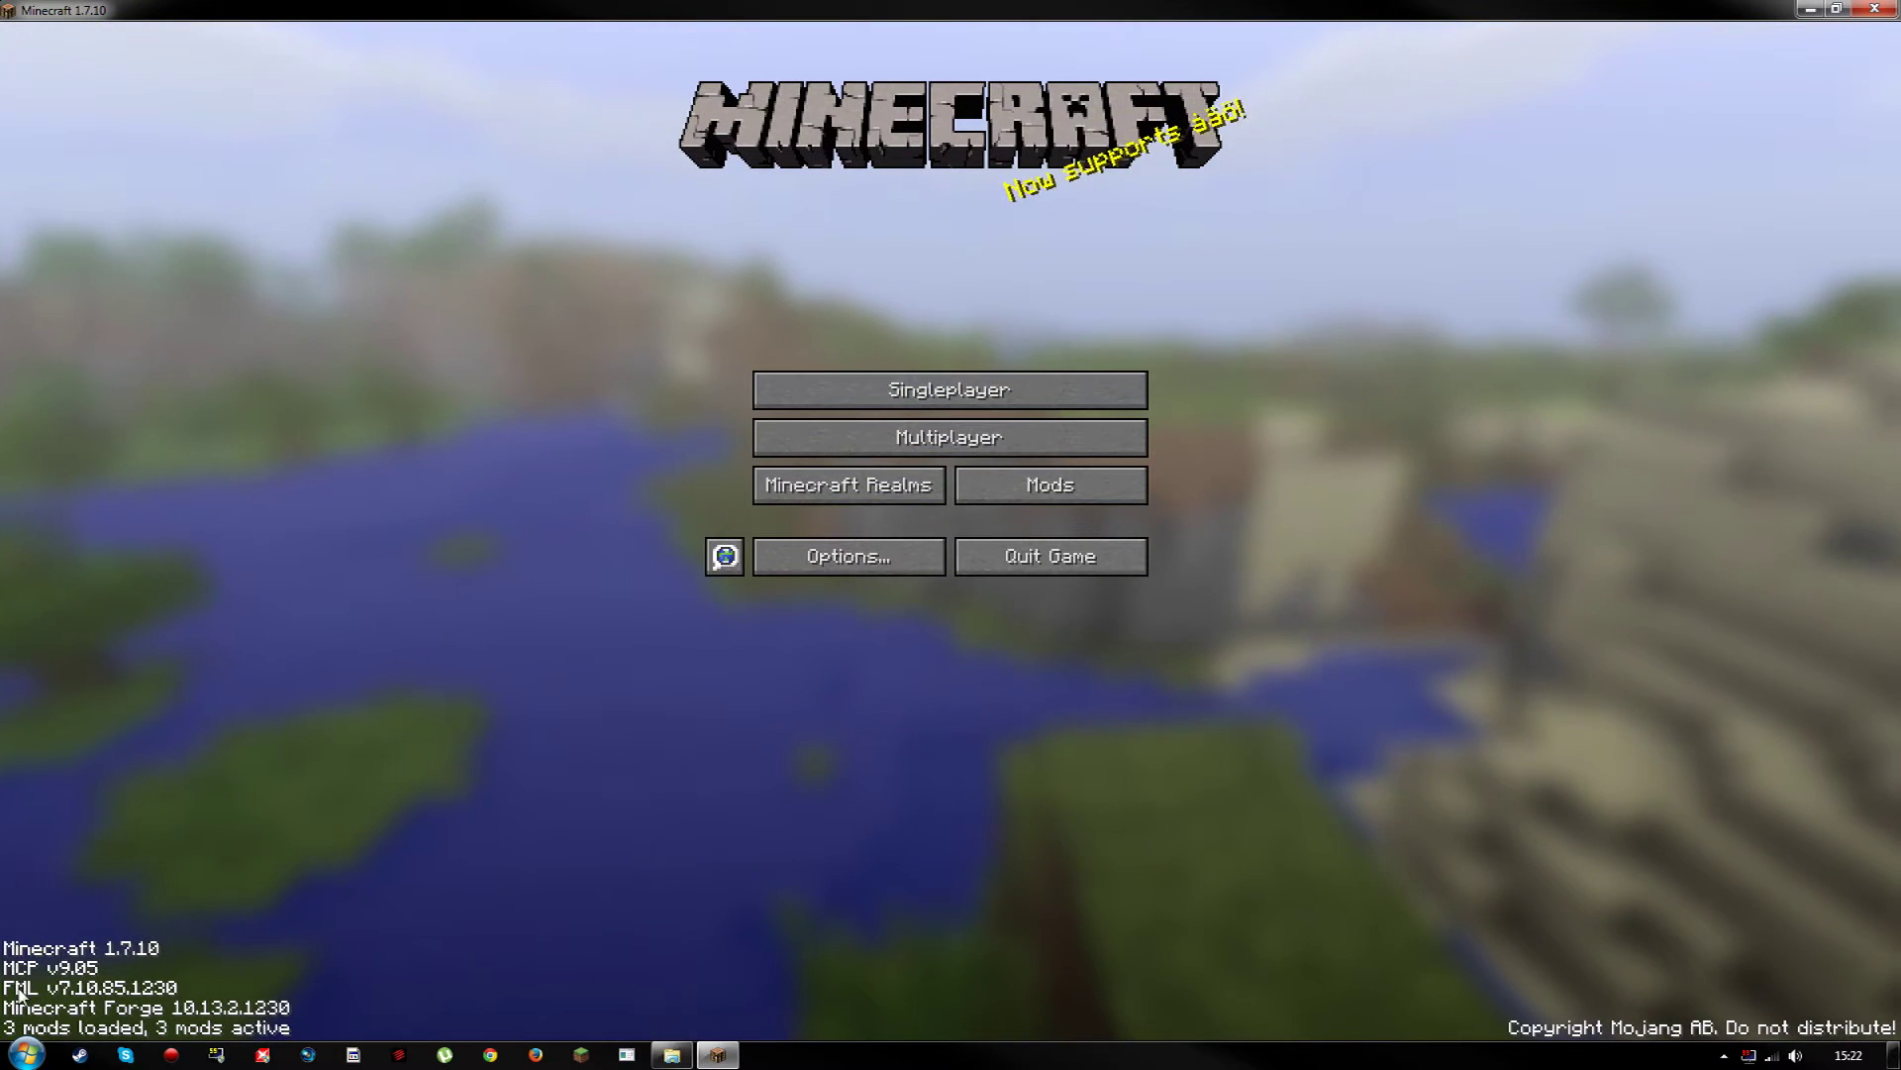
pyautogui.click(991, 501)
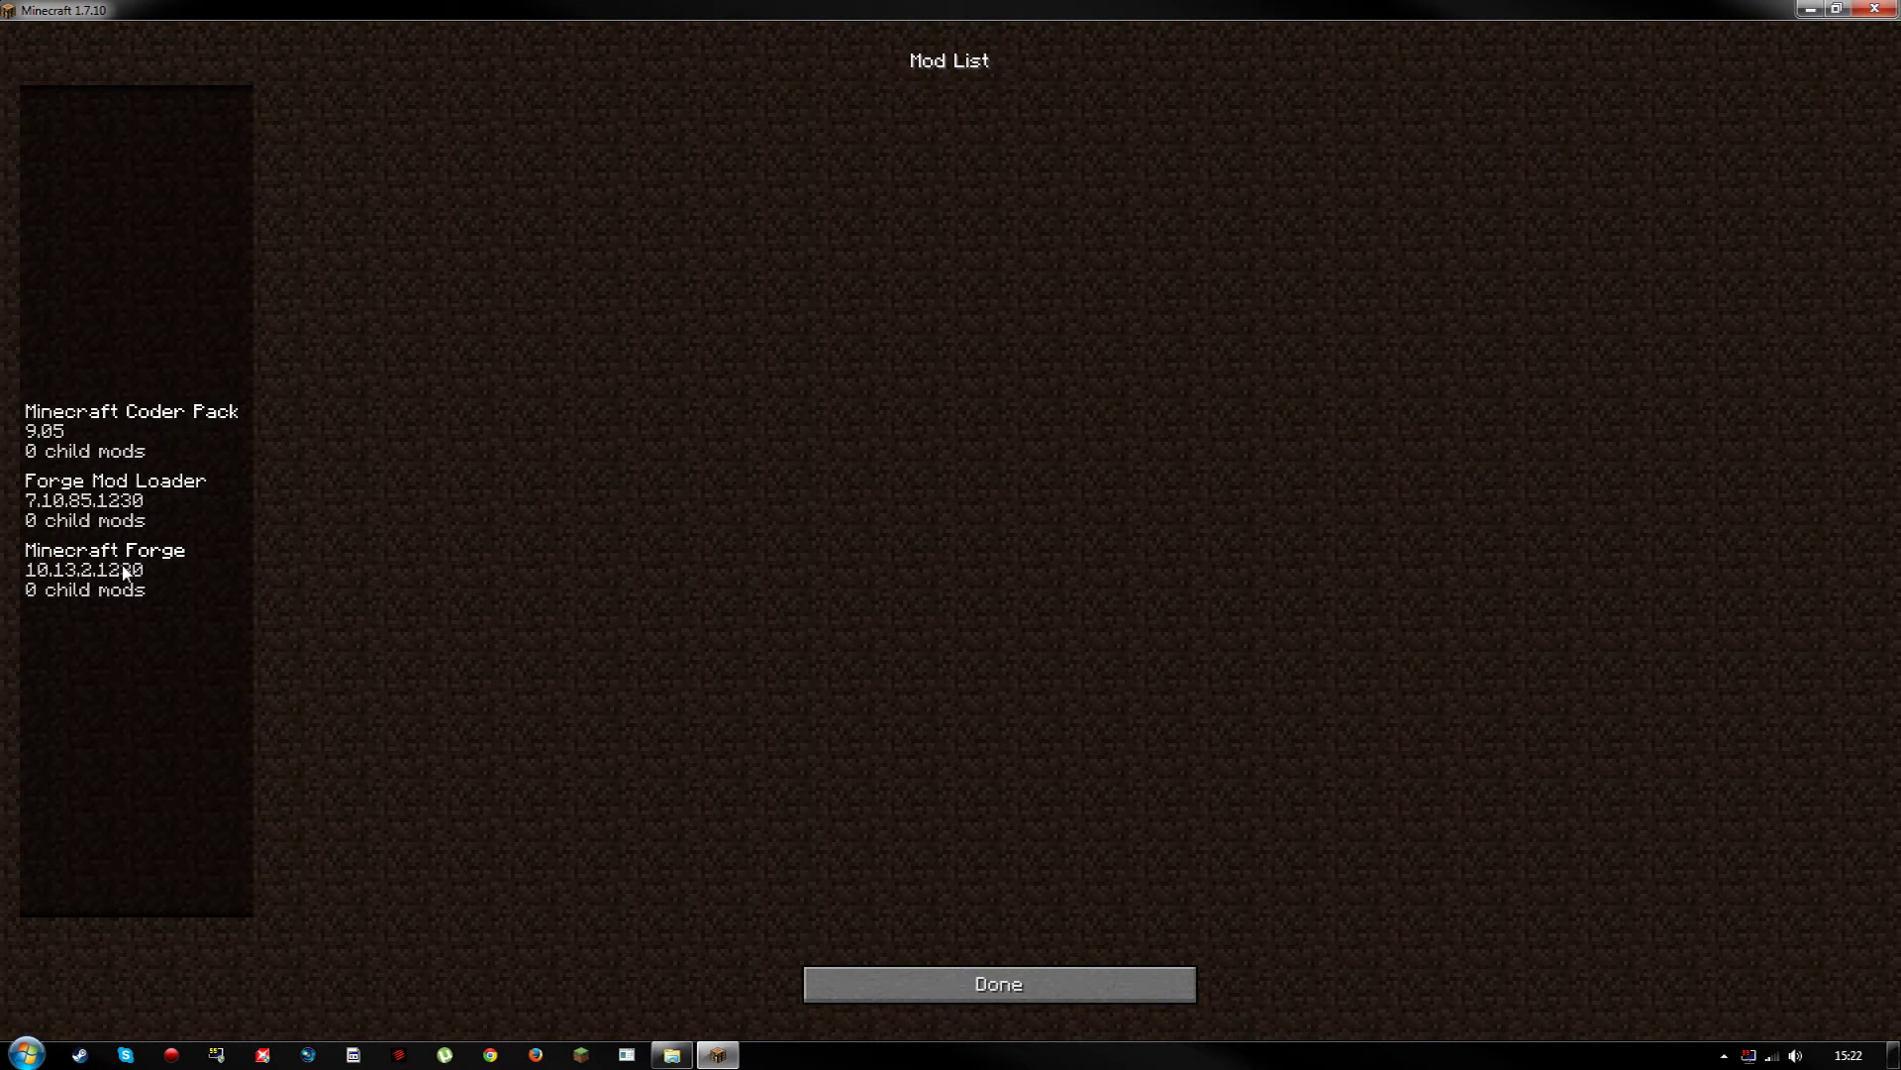
pyautogui.click(990, 983)
pyautogui.click(1080, 562)
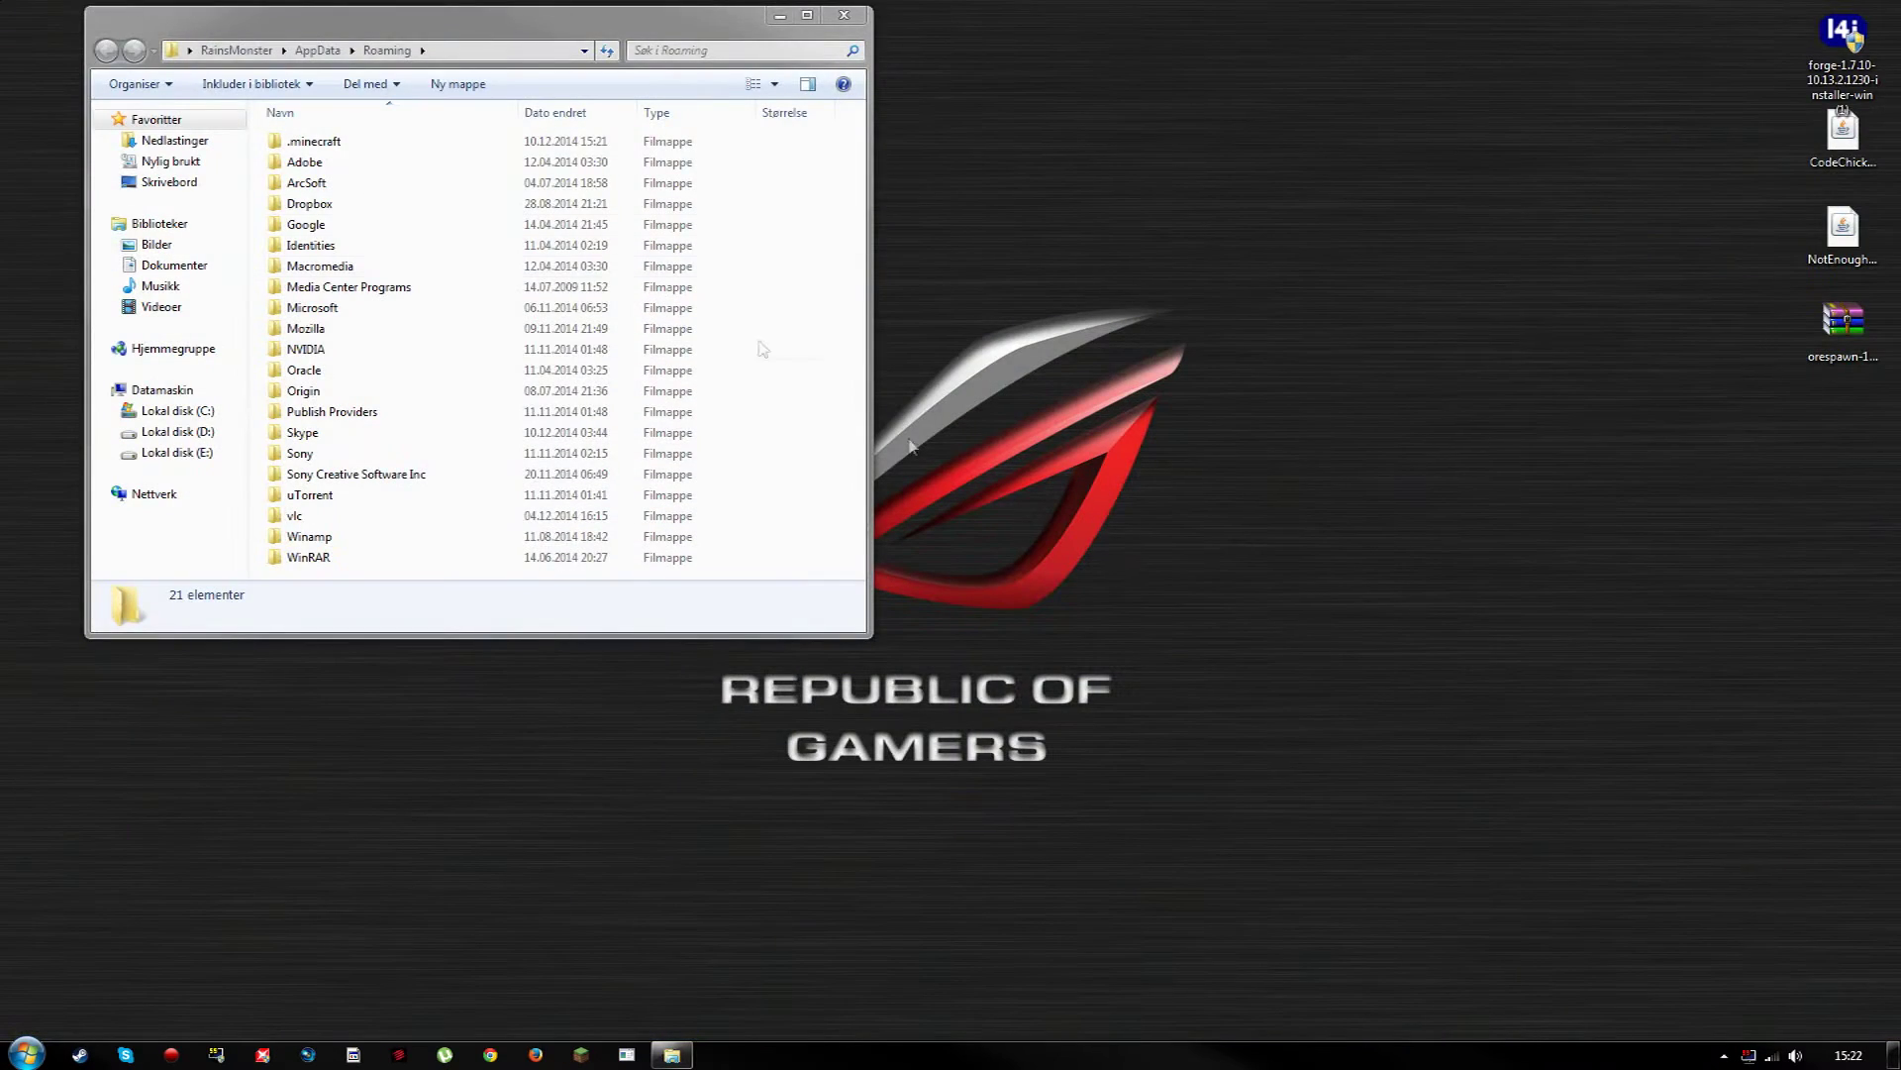
# - Open the mods folder inside the .minecraft folder
pyautogui.doubleClick(337, 142)
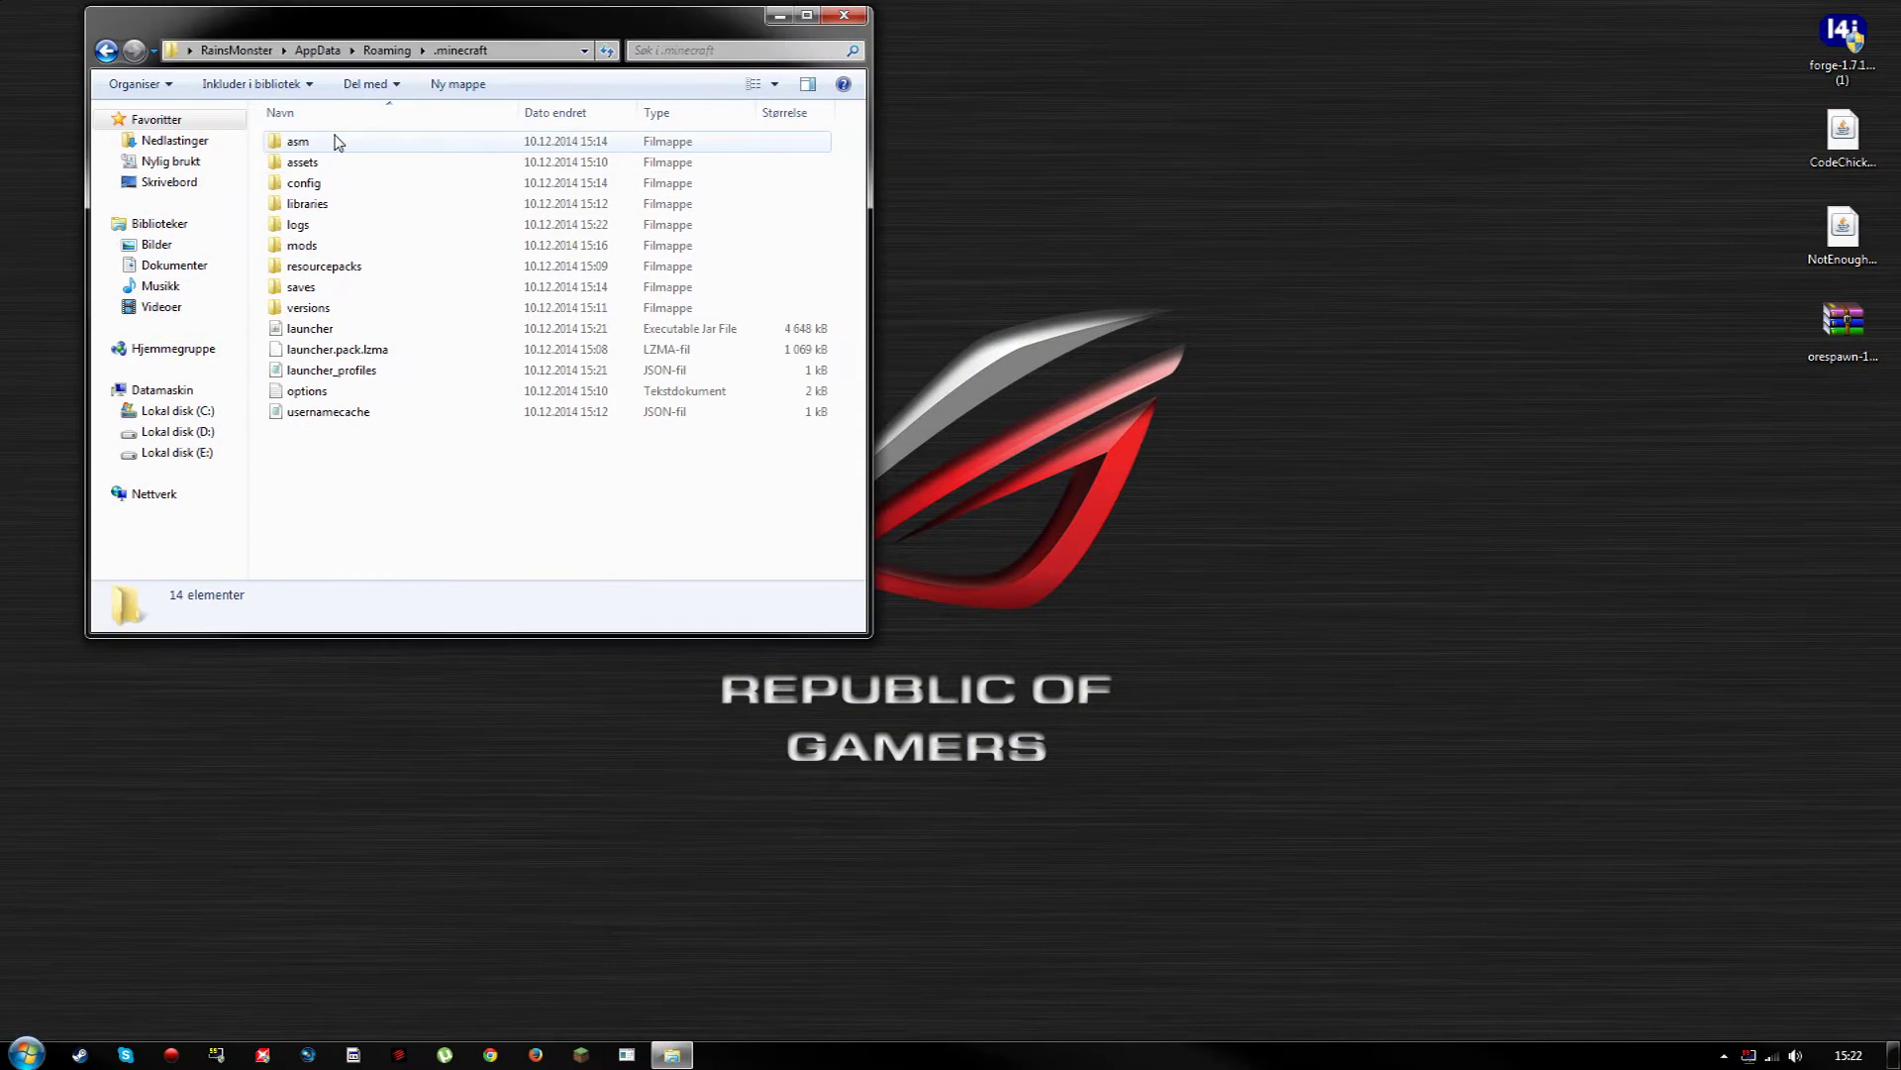
pyautogui.doubleClick(330, 248)
pyautogui.press('BackSpace')
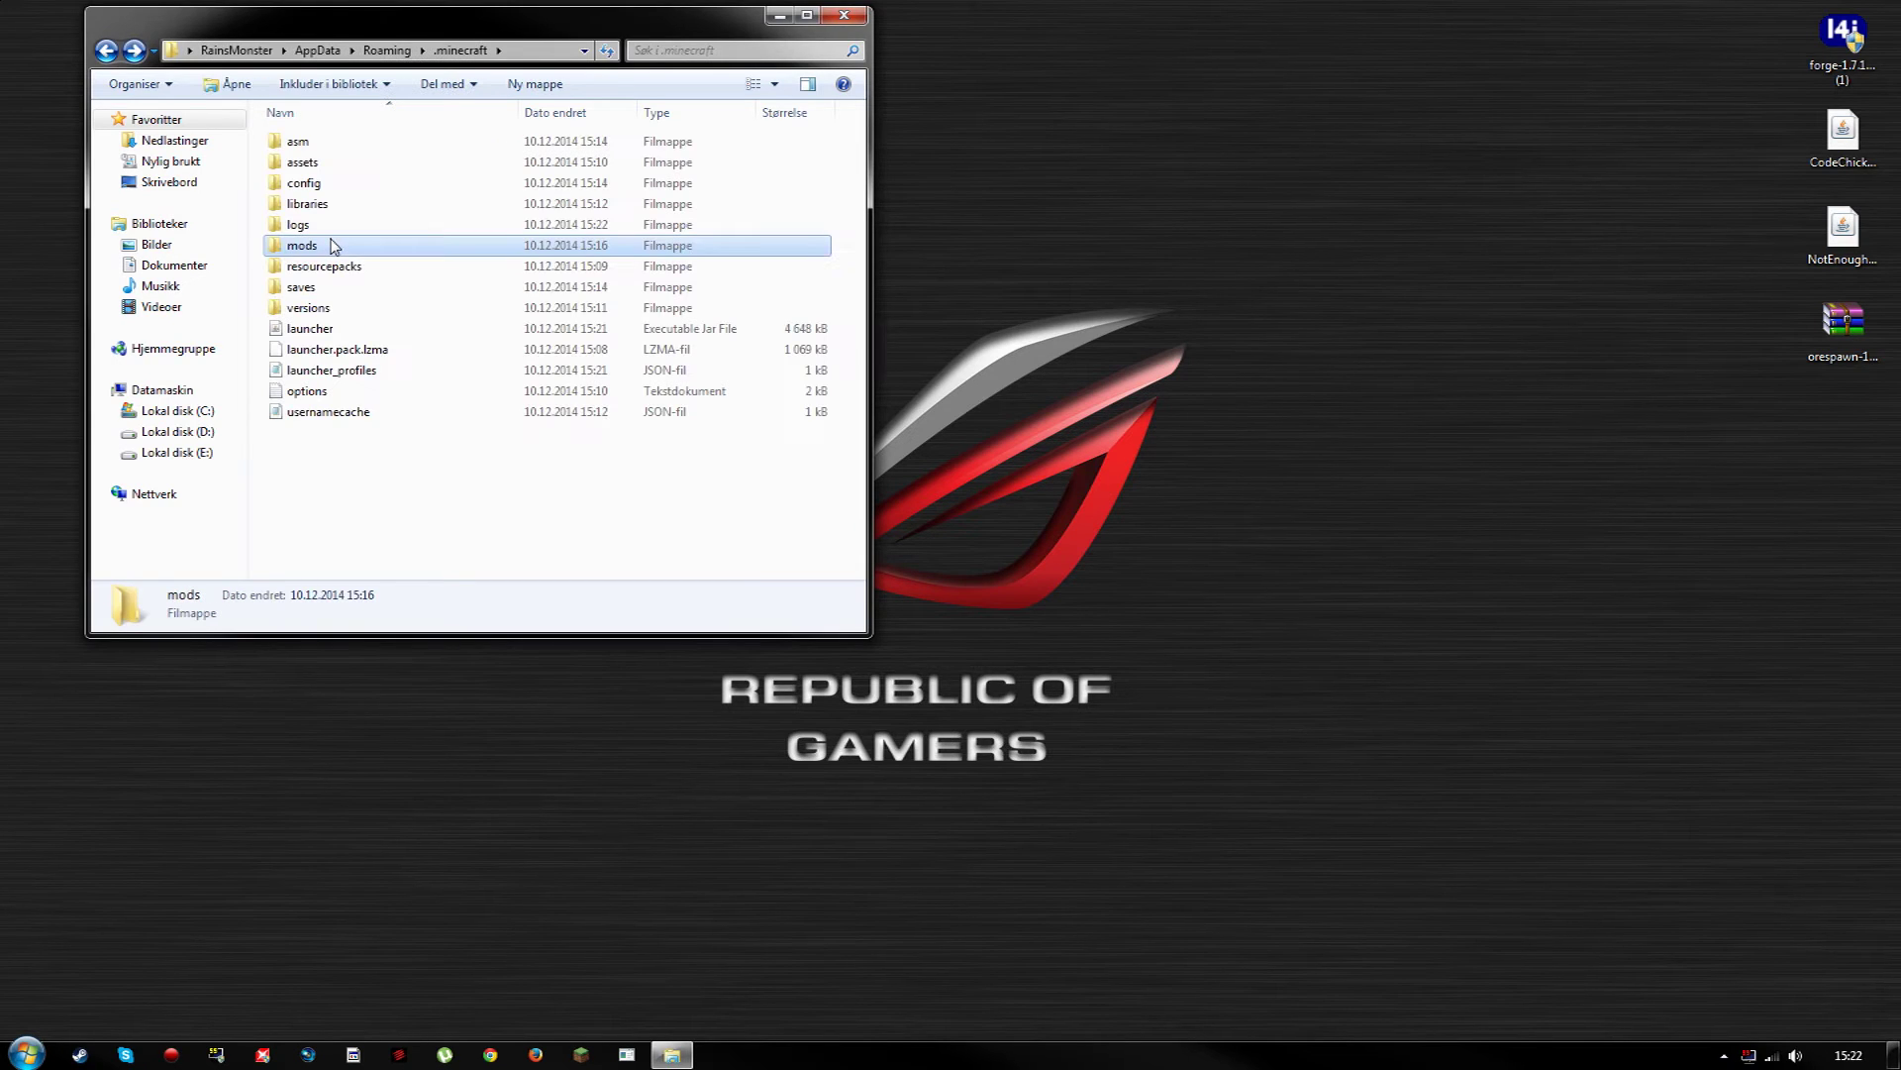
pyautogui.rightClick(375, 473)
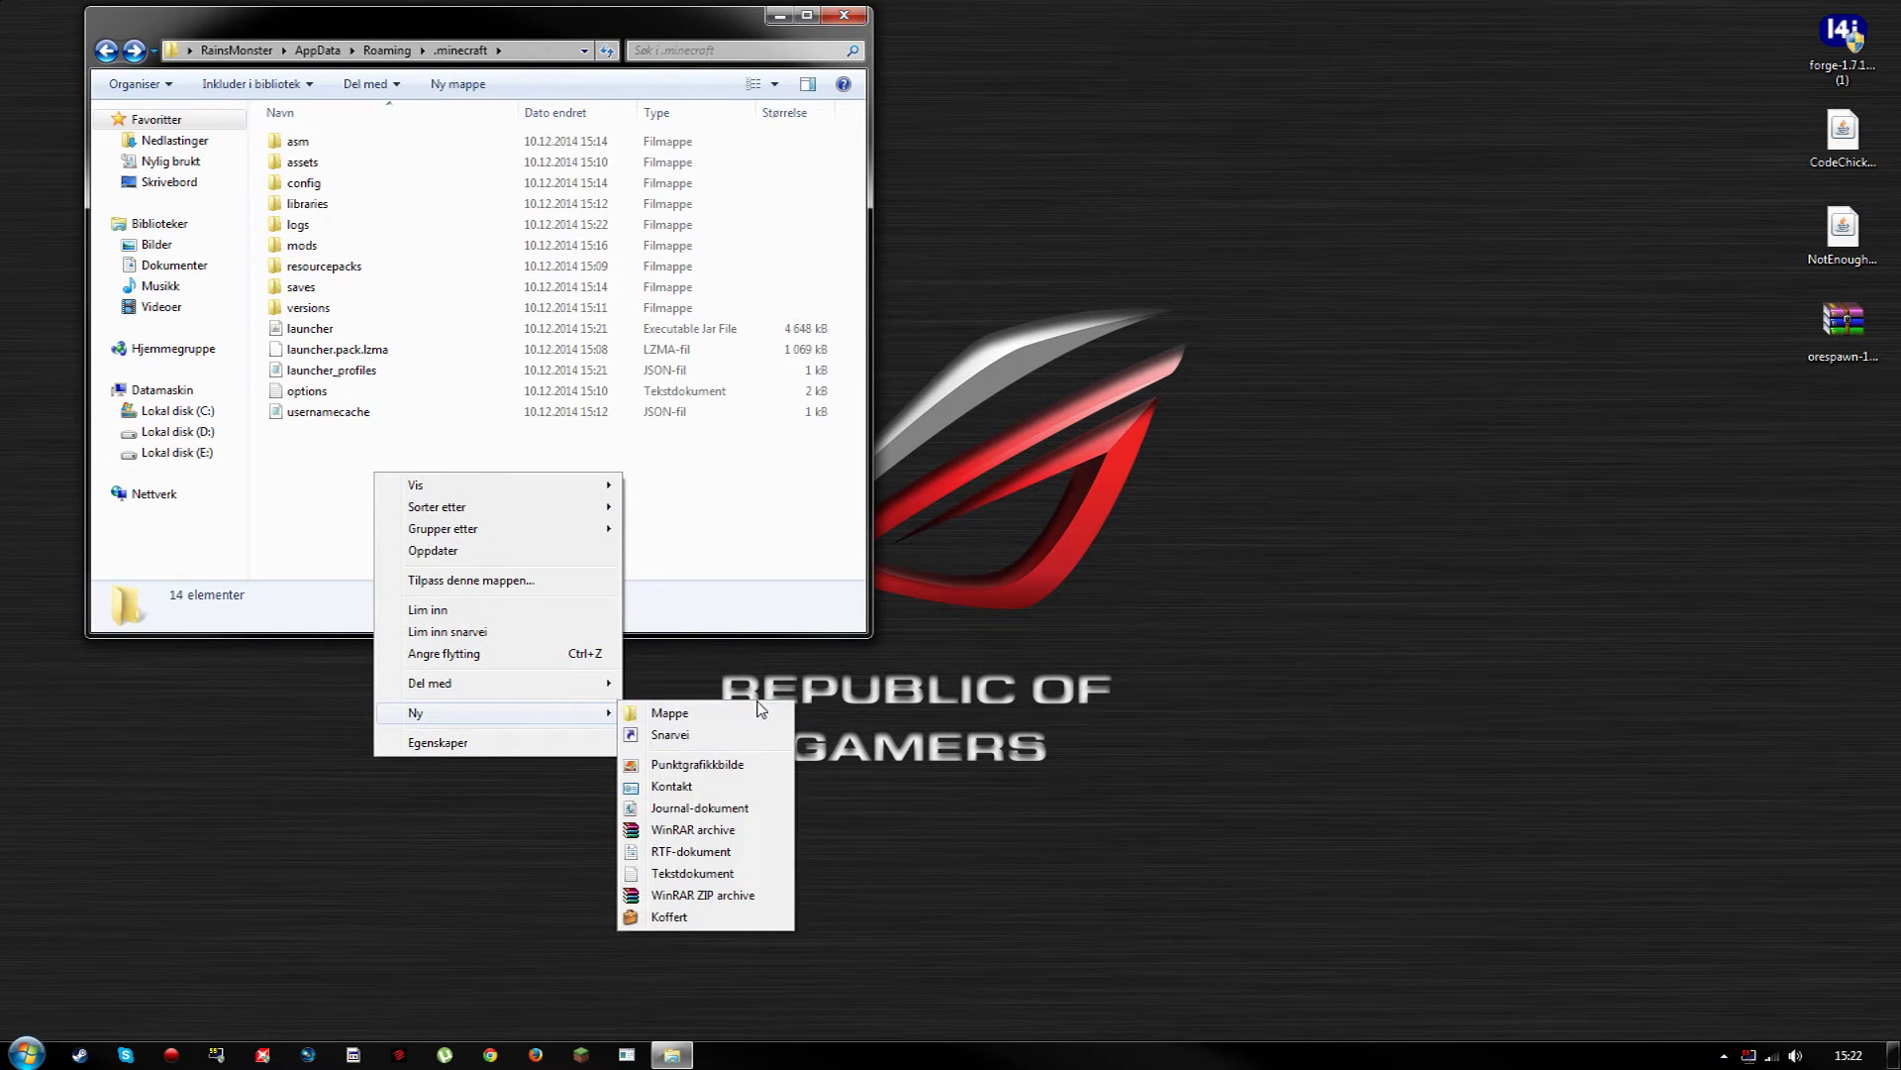
pyautogui.click(730, 557)
pyautogui.doubleClick(303, 246)
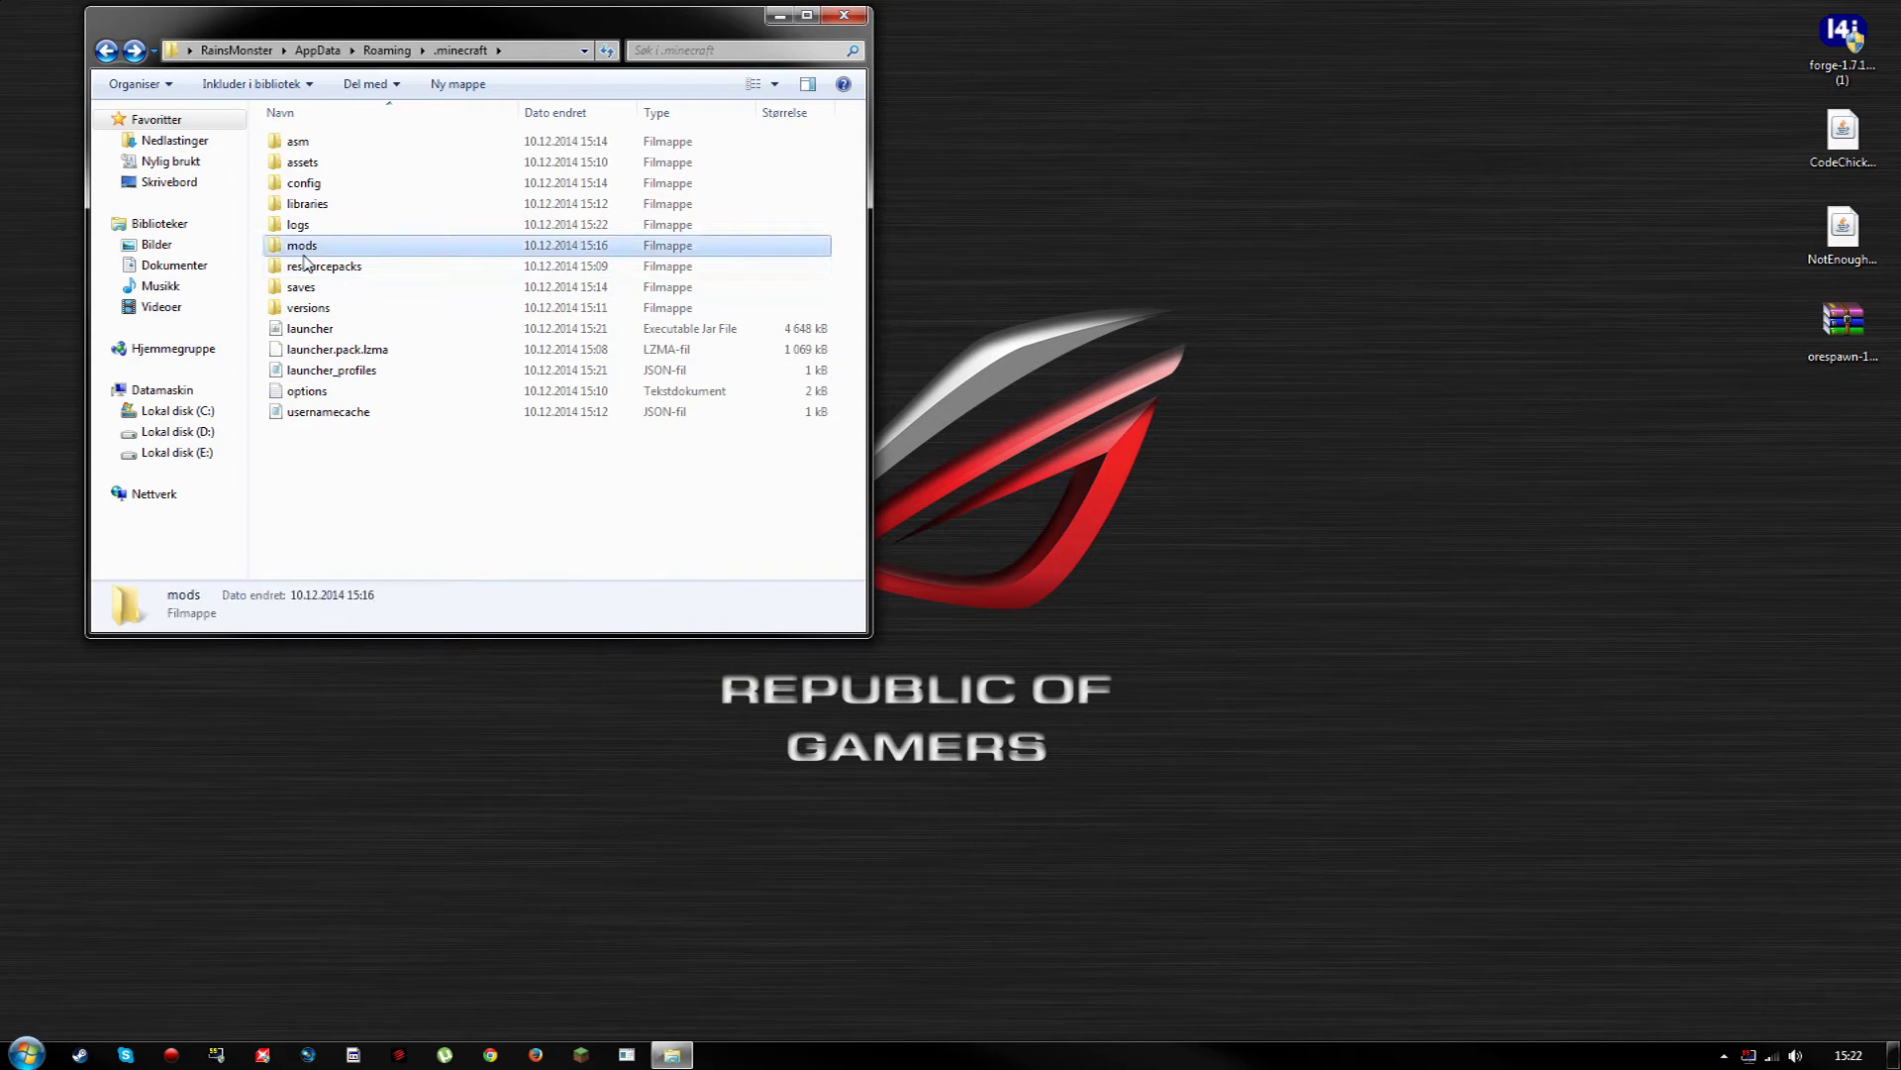
# - Move the CodeChickenCore, NotEnoughItems and orespawn-1.7.10-20.2 files from the desktop into the mods folder and close the folder window
pyautogui.moveTo(1715, 454); pyautogui.dragTo(1876, 129)
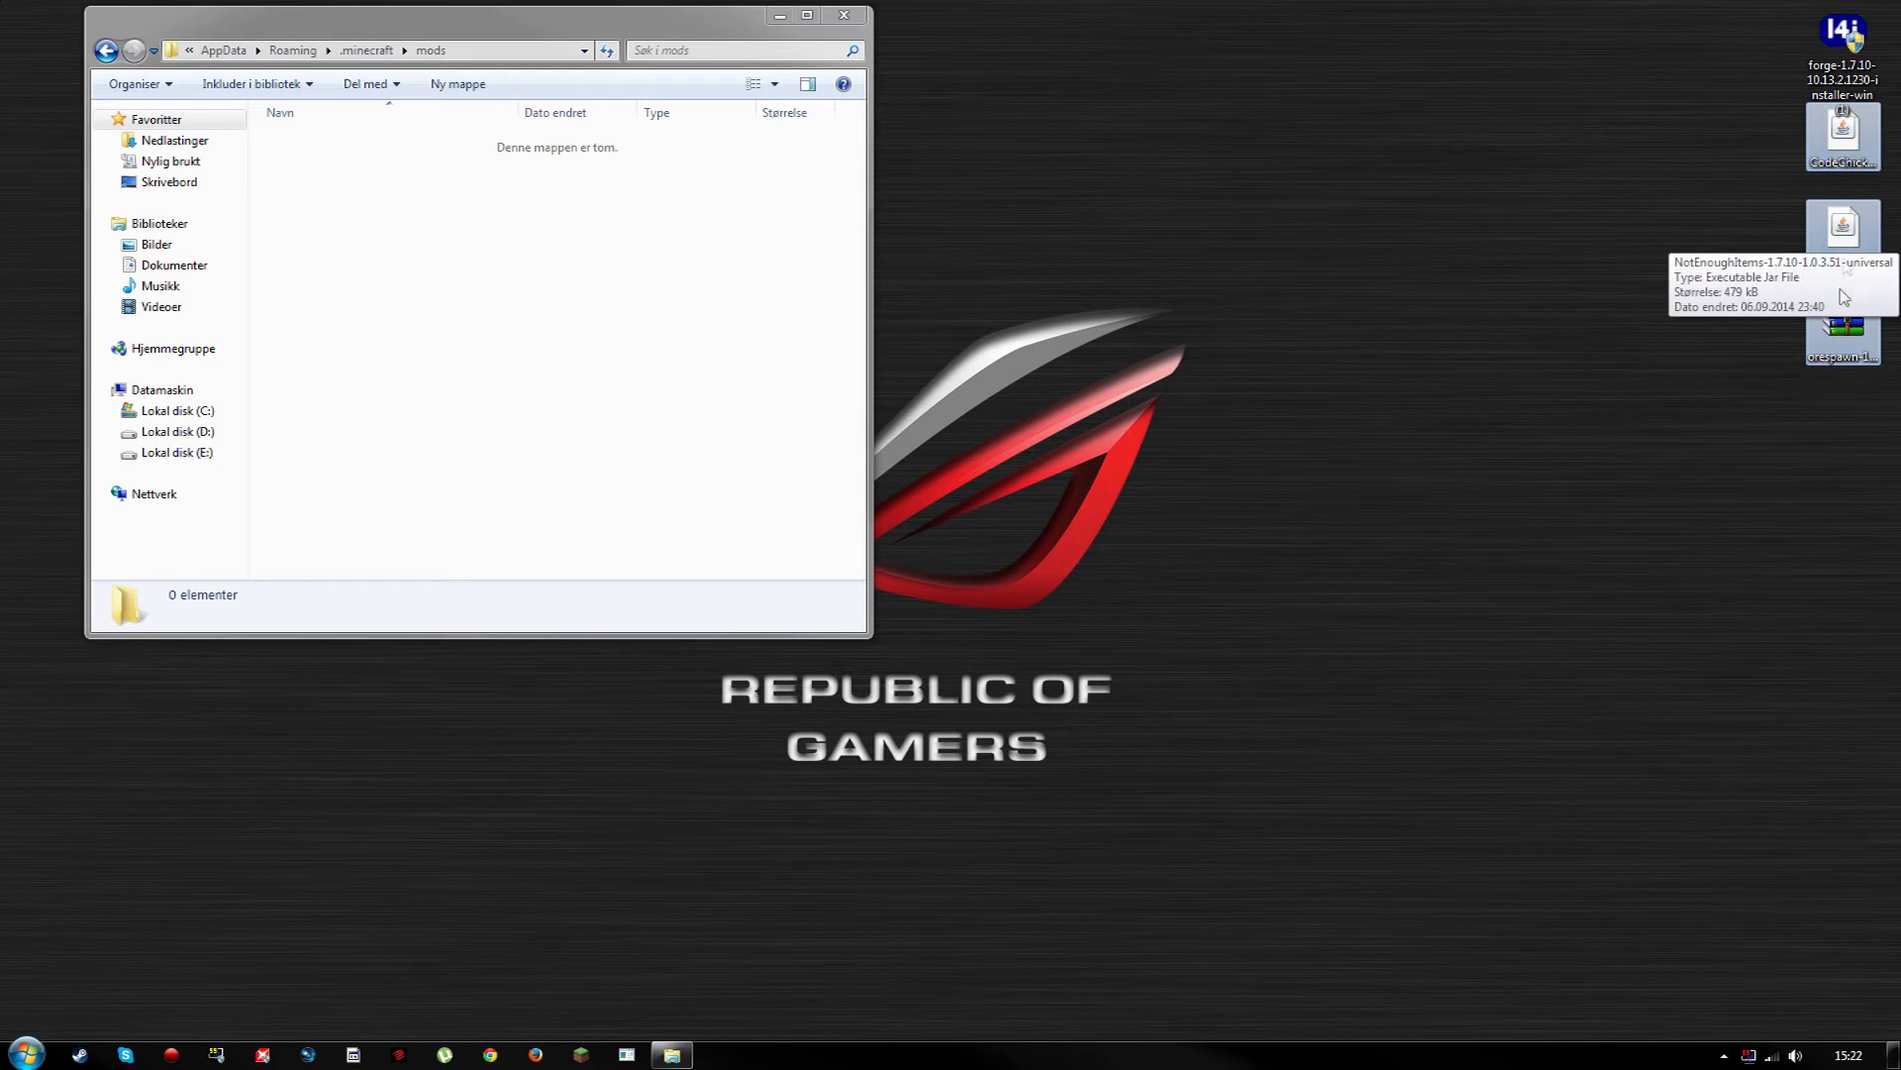
pyautogui.moveTo(1845, 237); pyautogui.dragTo(476, 366)
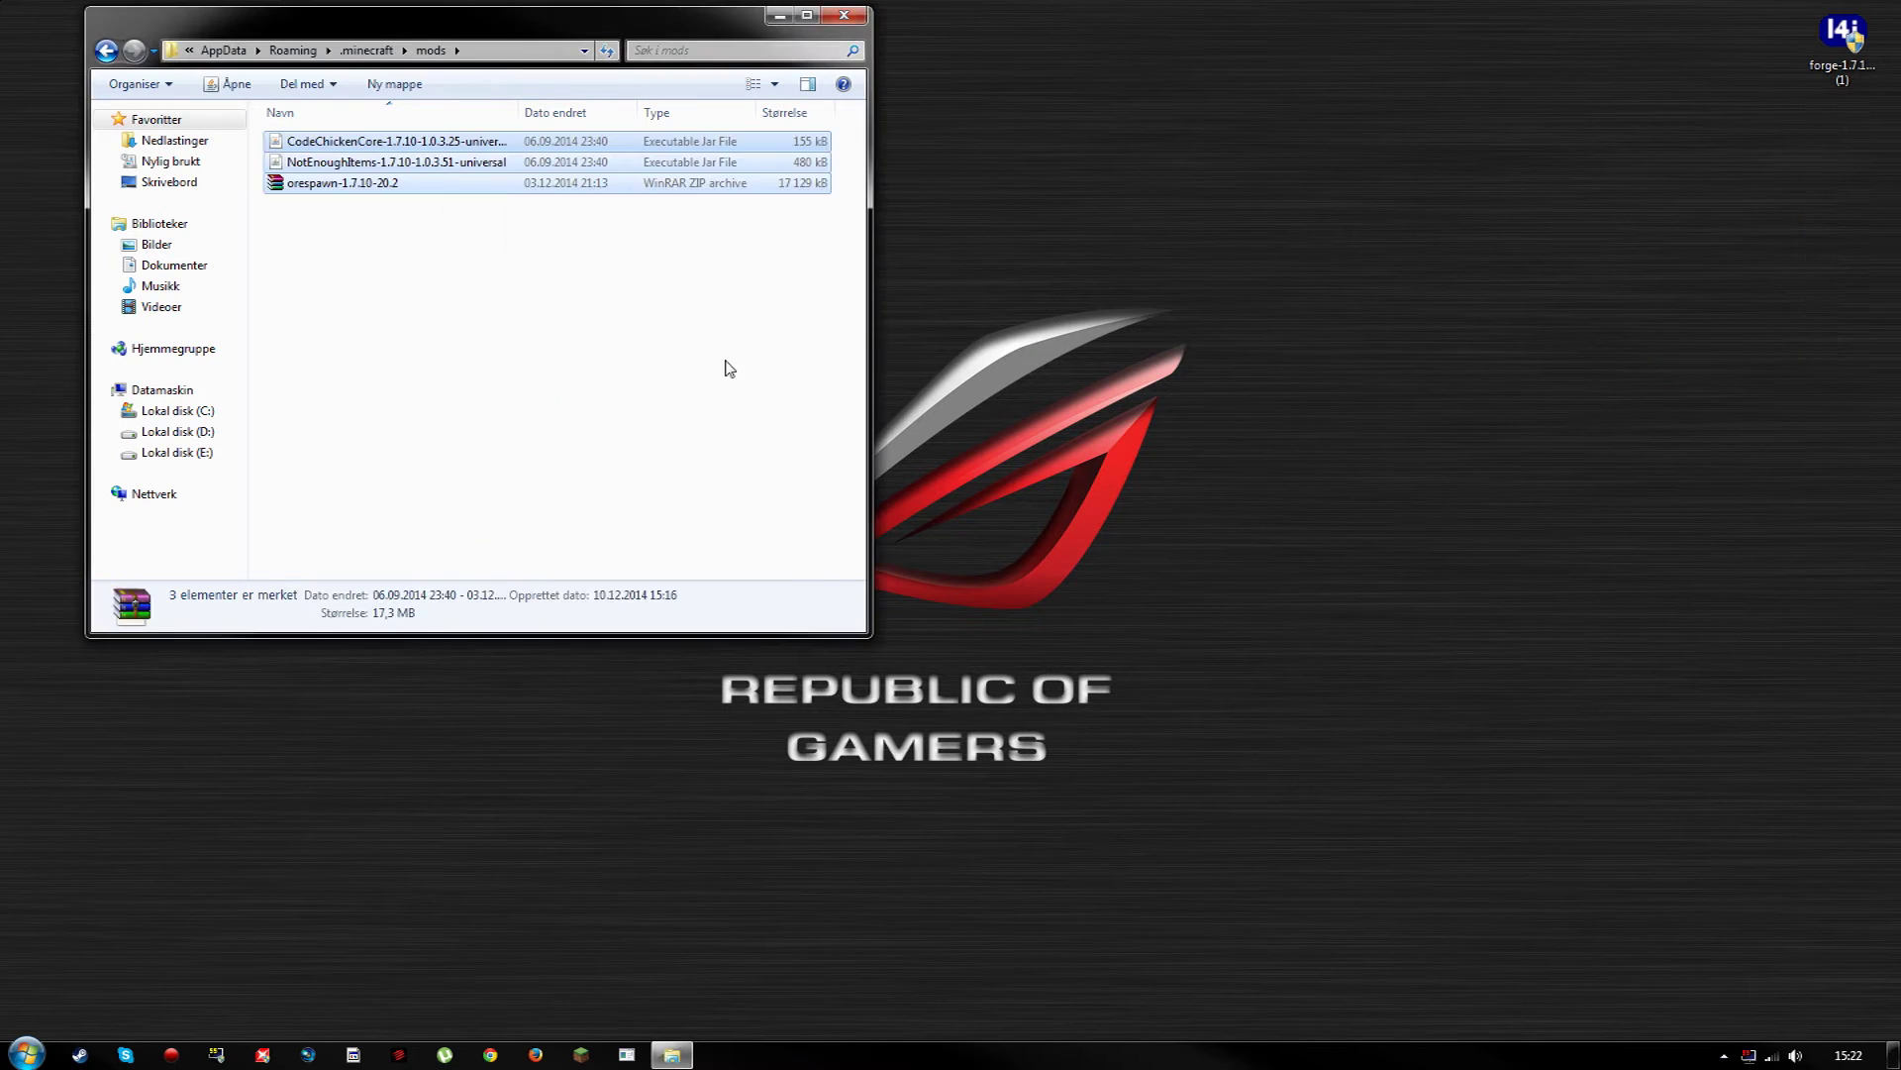
pyautogui.click(726, 366)
pyautogui.rightClick(673, 325)
pyautogui.click(764, 406)
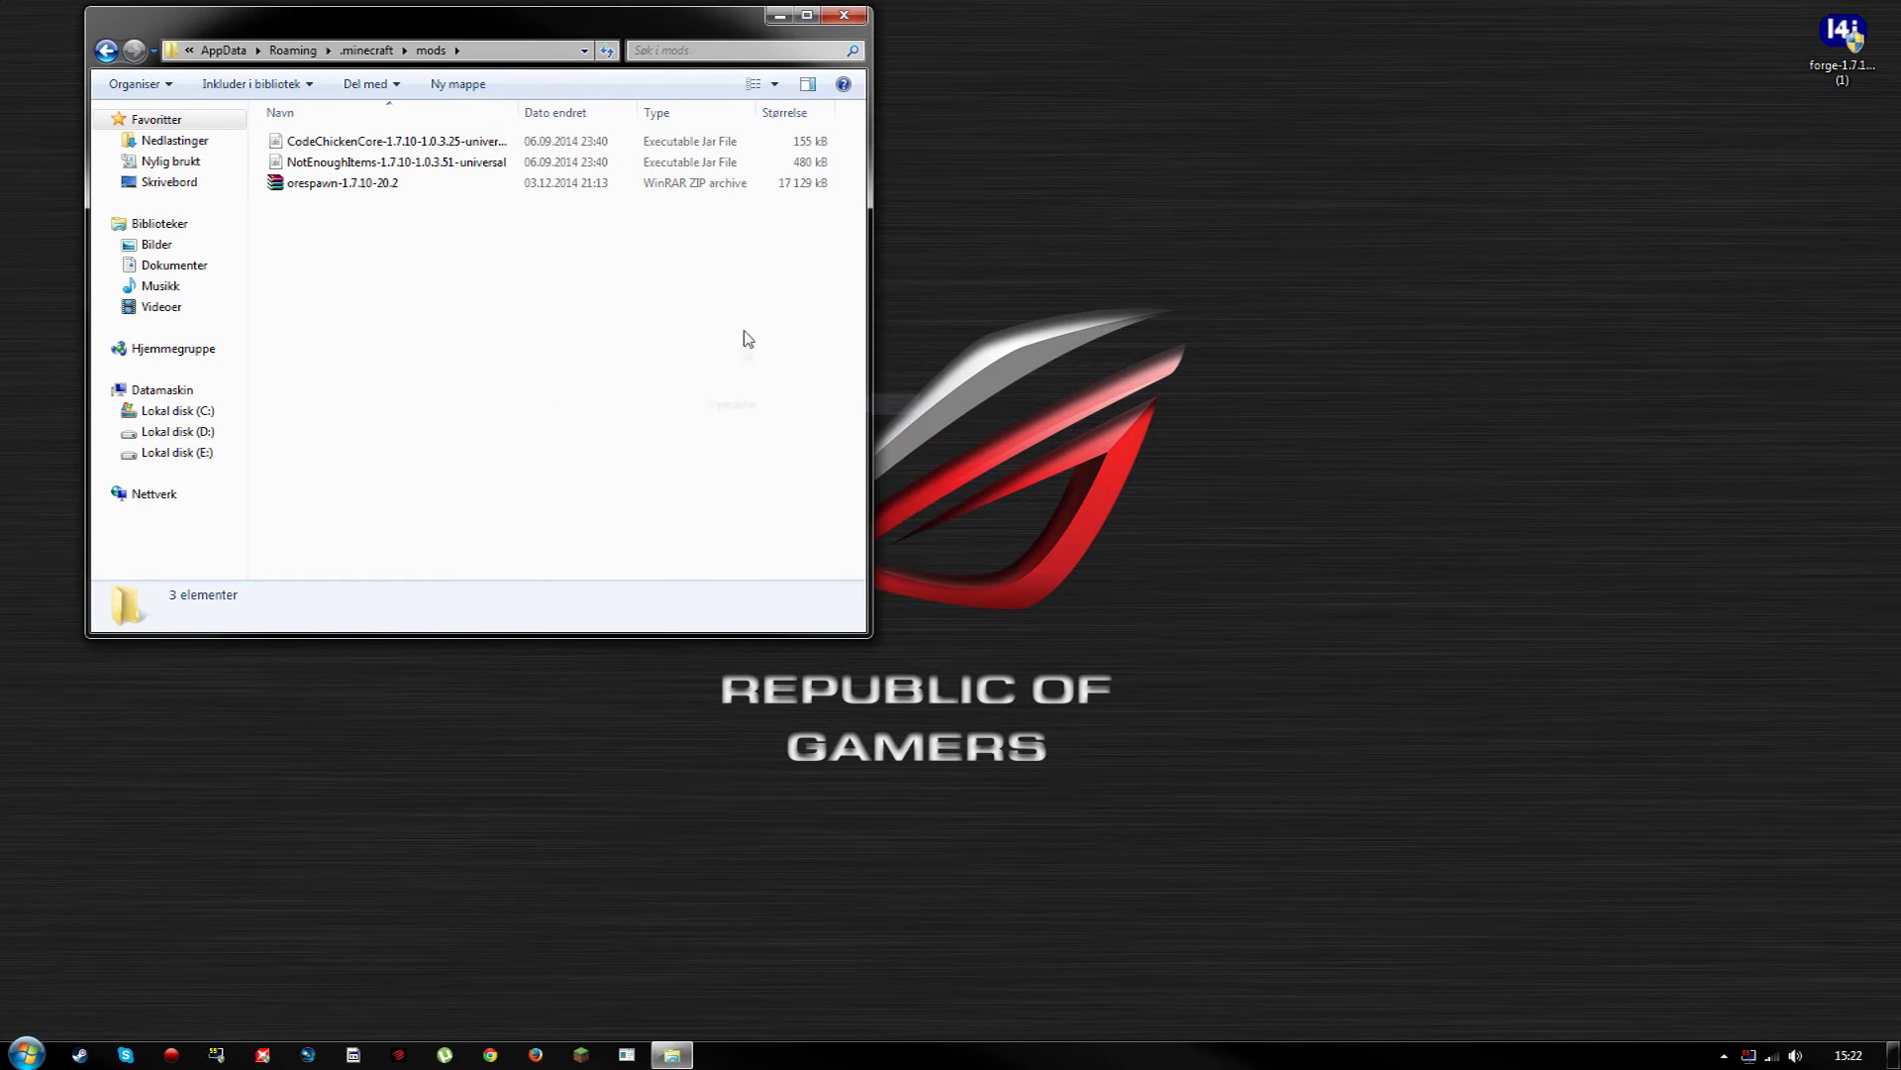
pyautogui.click(843, 15)
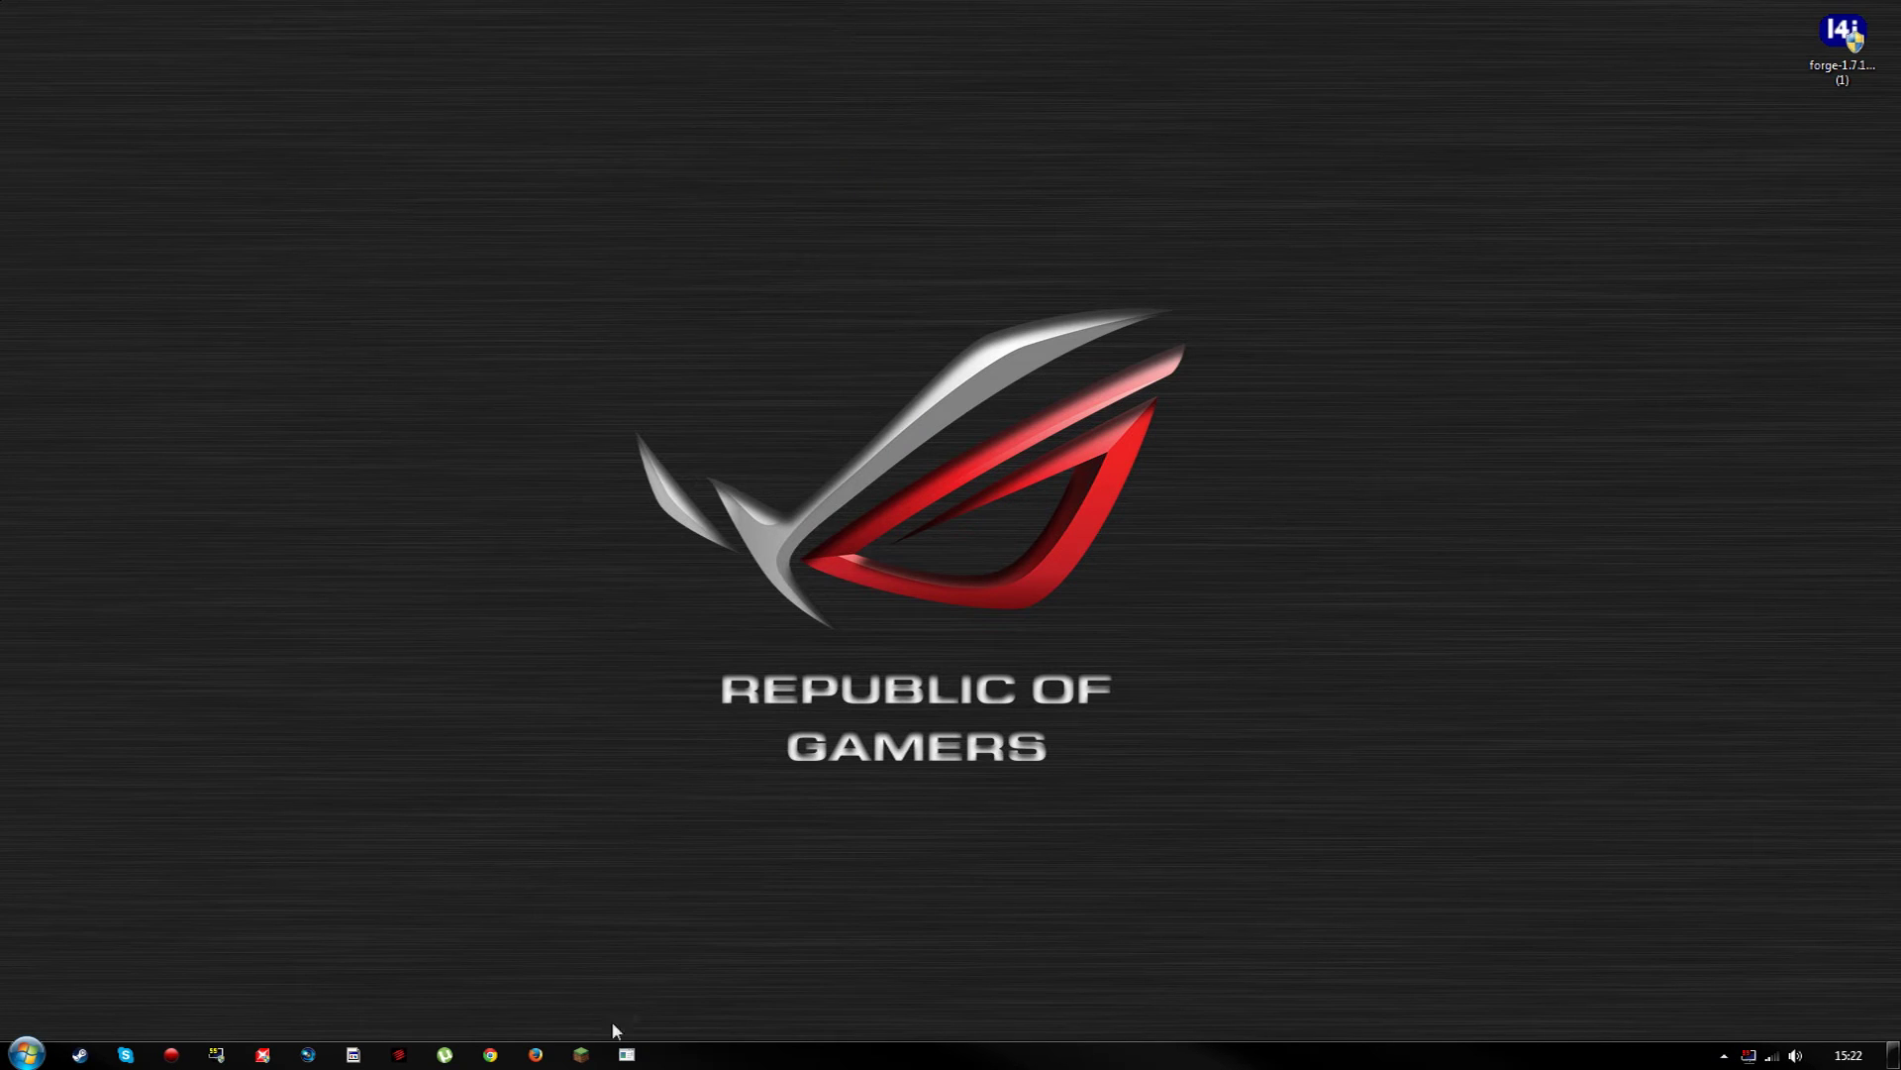
# - Launch Minecraft with the Forge profile, maximize the game window and load the singleplayer world Mod Tester
pyautogui.click(582, 1053)
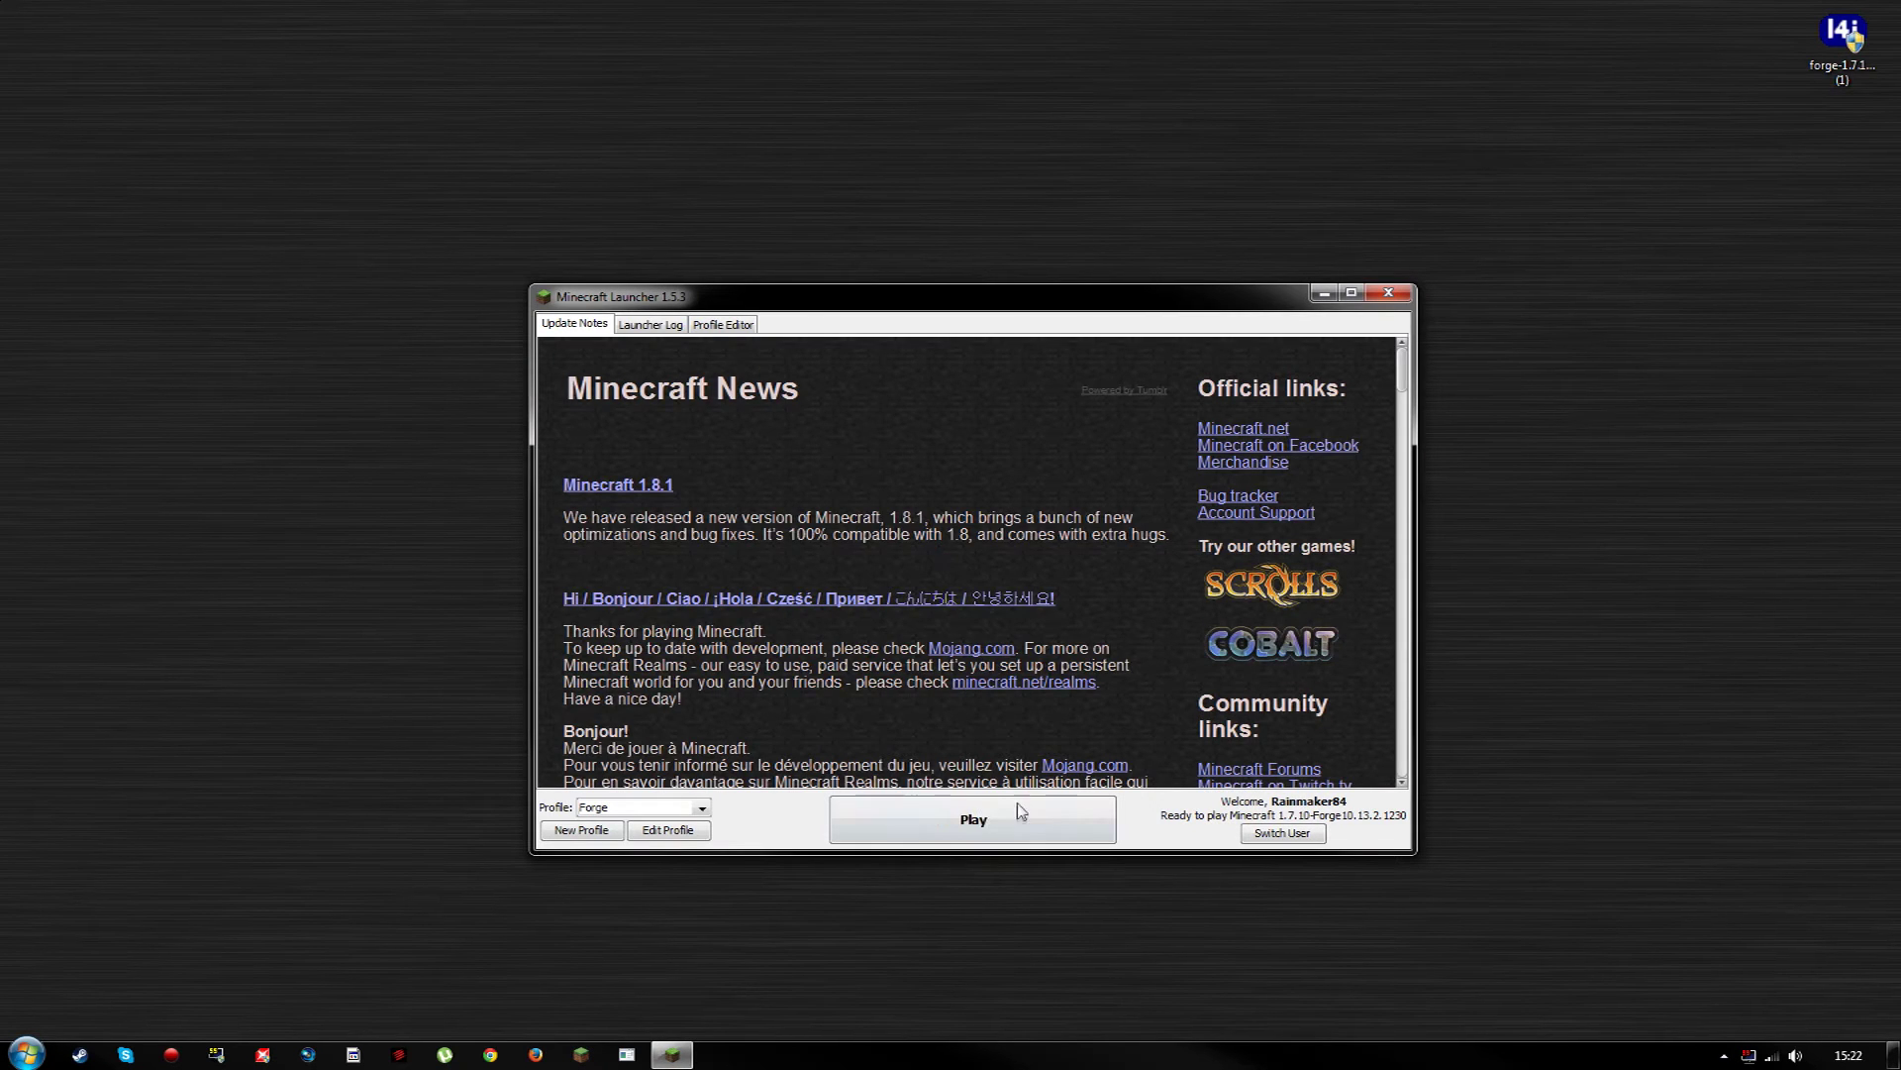
pyautogui.click(1020, 820)
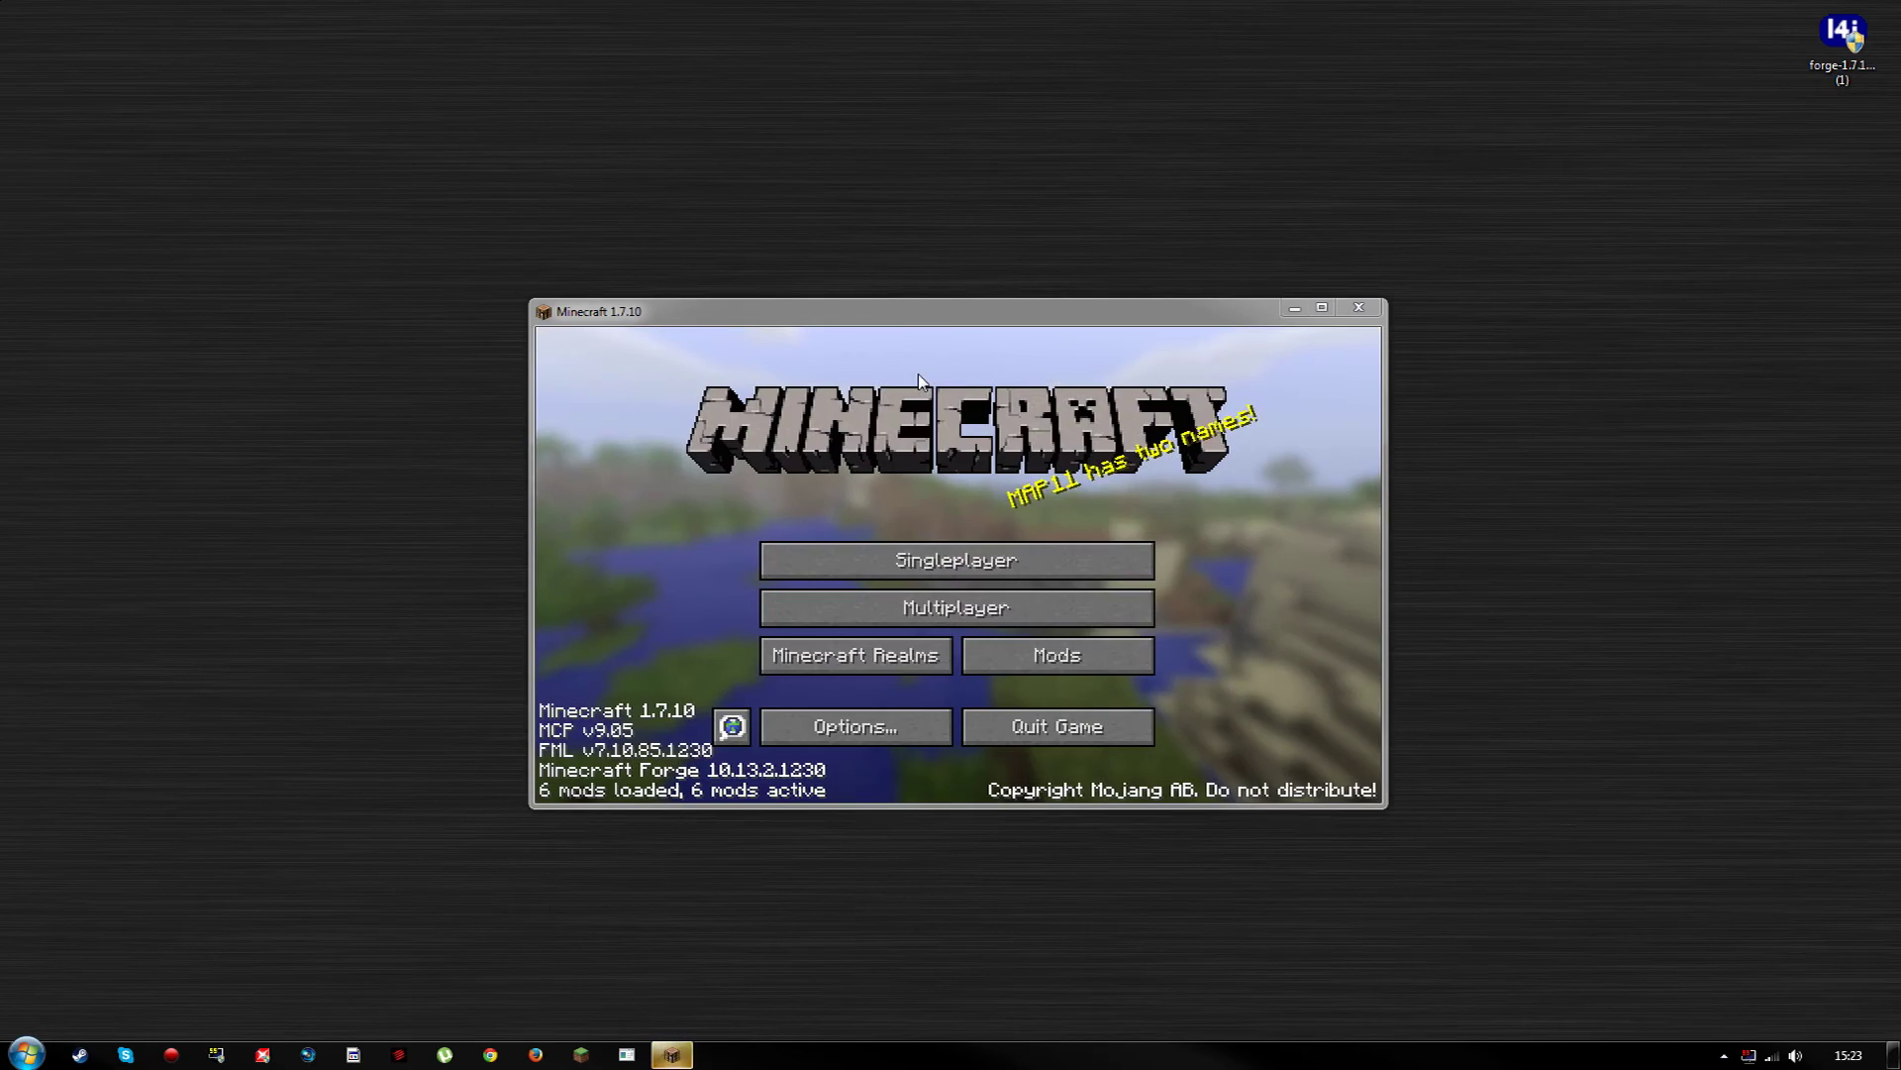
pyautogui.doubleClick(910, 317)
pyautogui.click(906, 390)
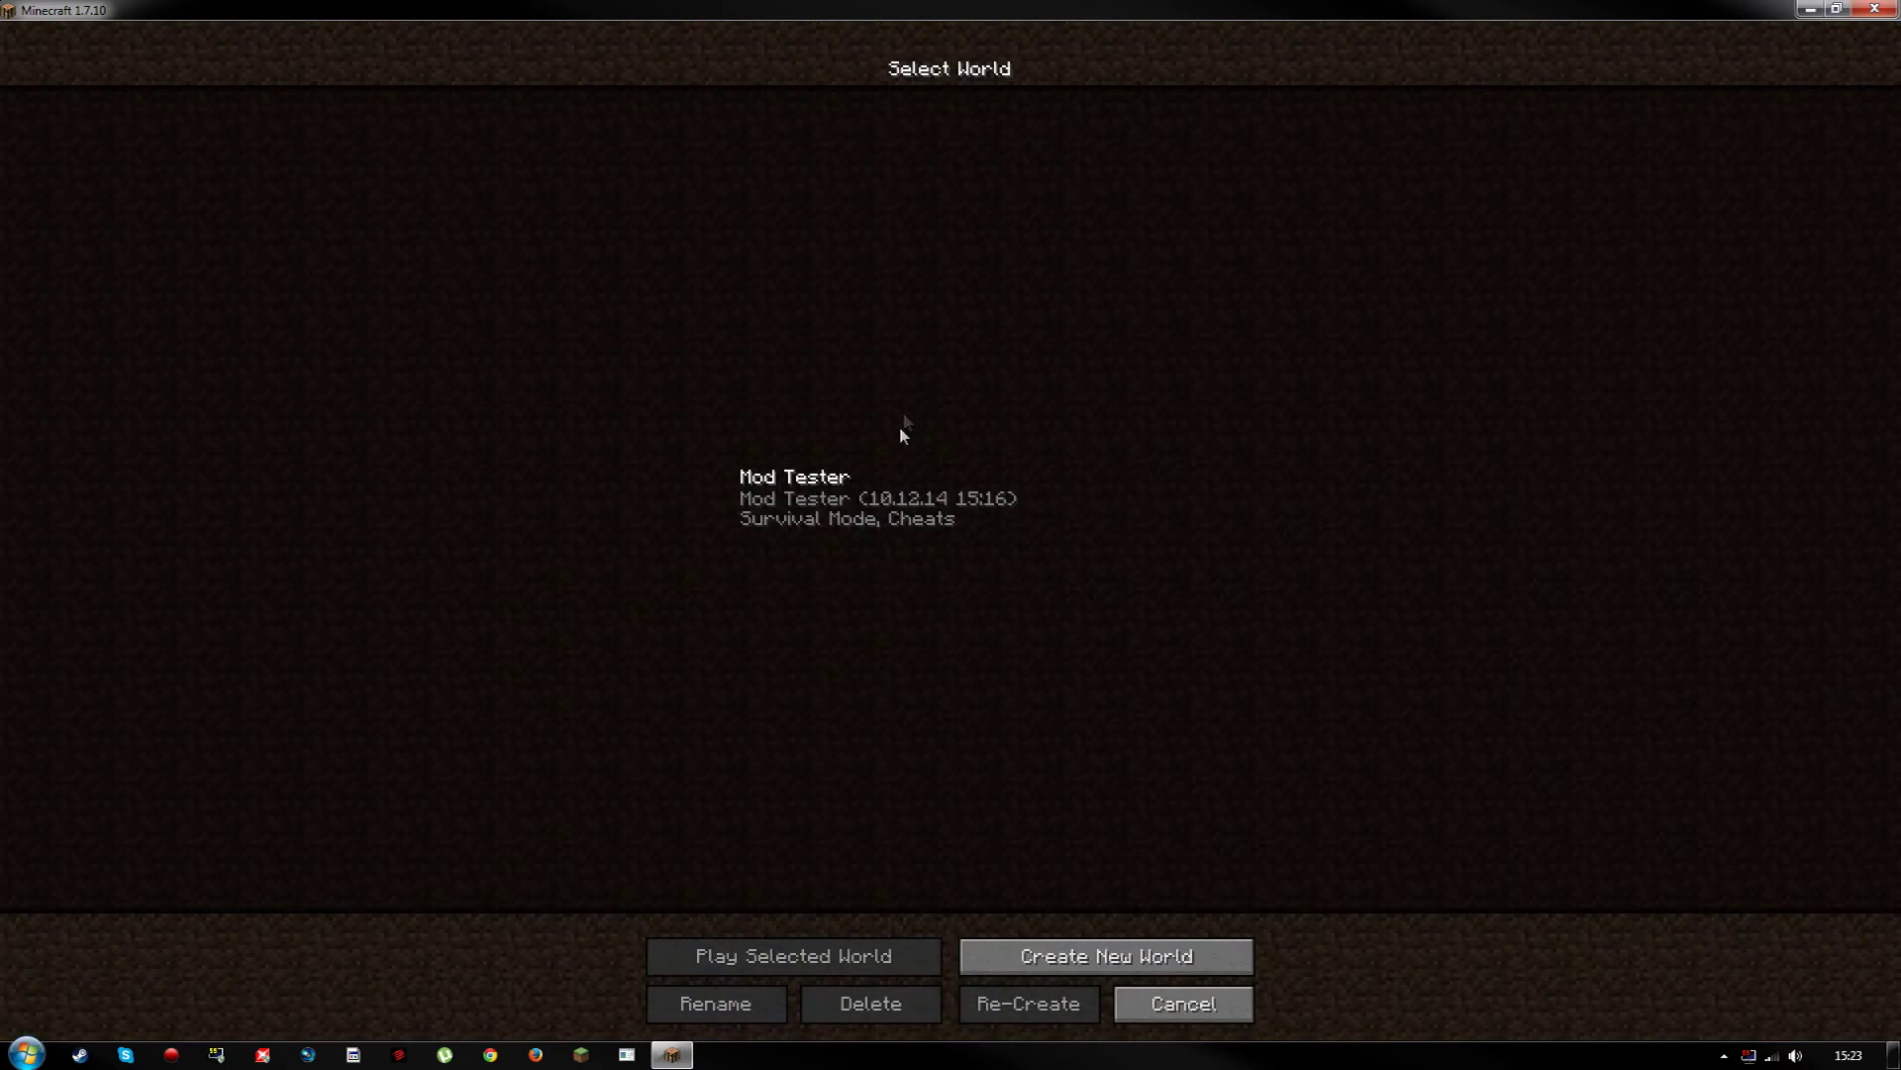
pyautogui.doubleClick(880, 511)
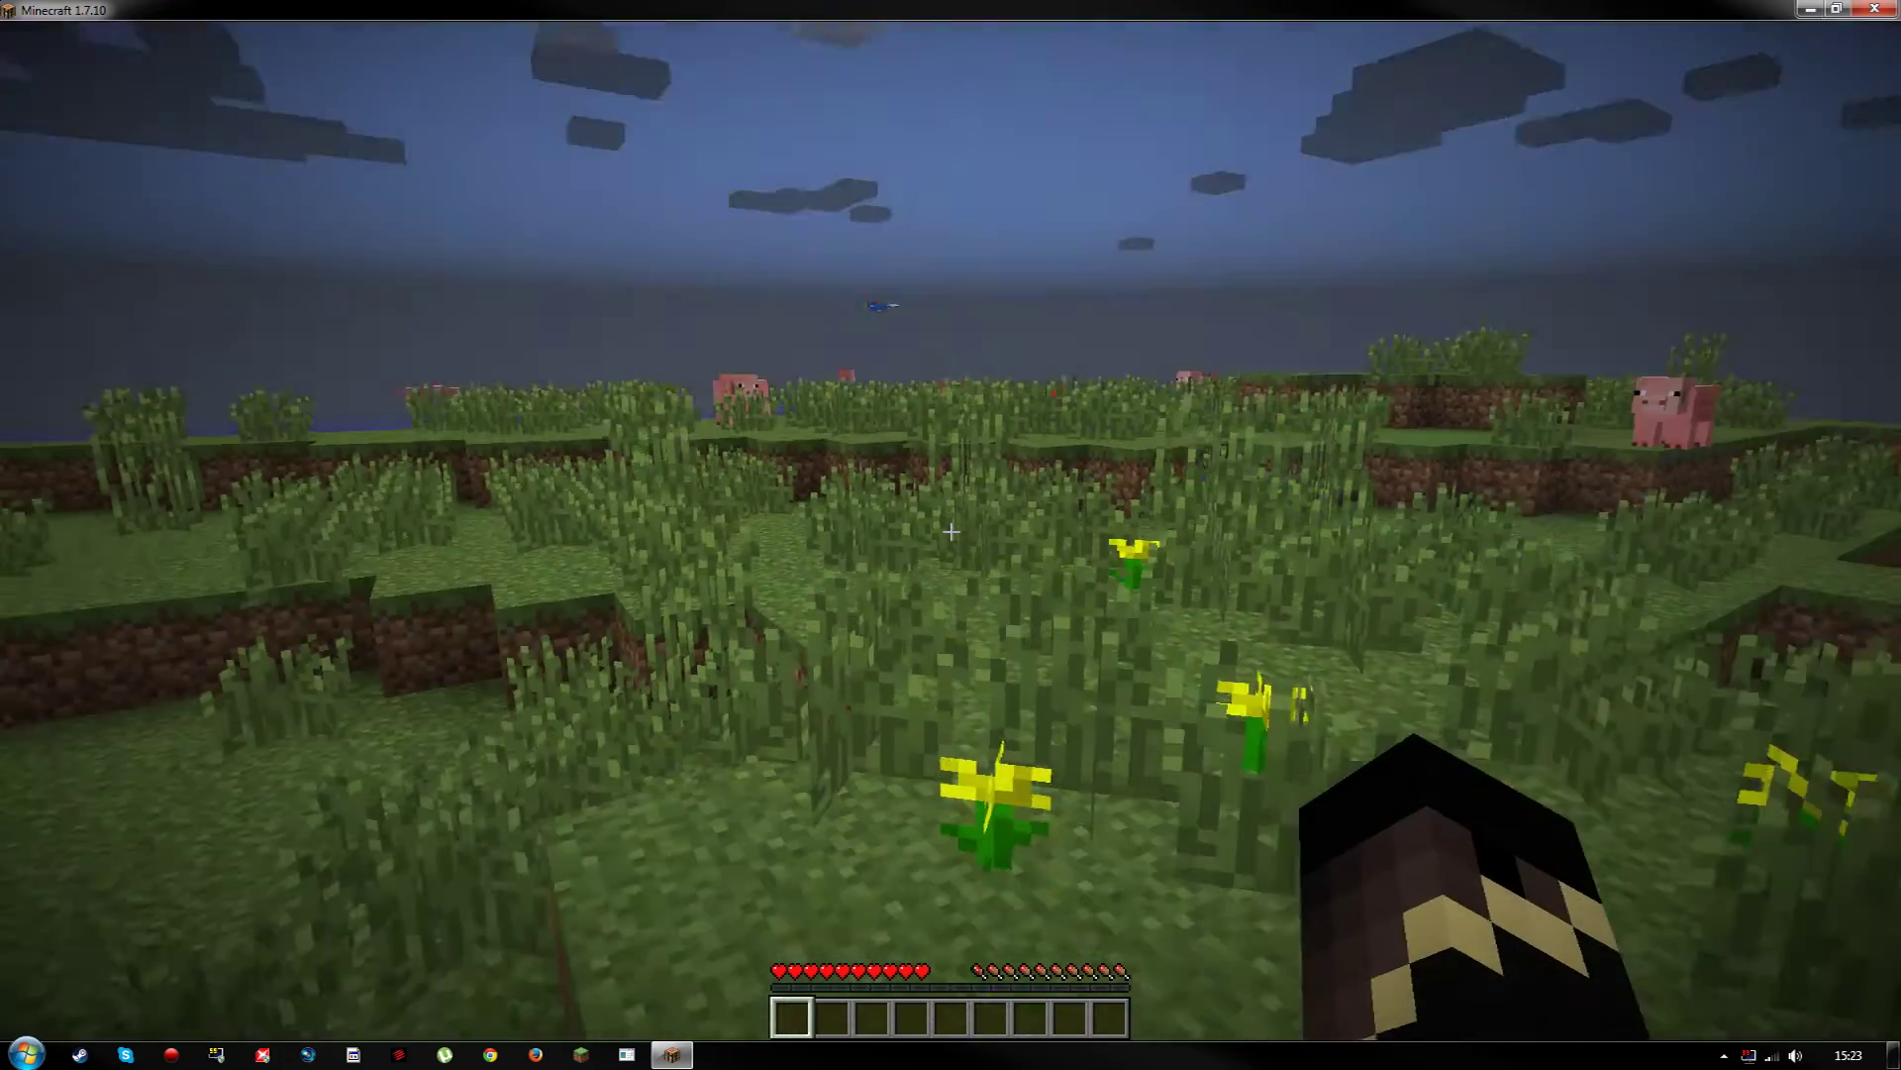
# - Walk through the grassland of the Mod Tester world and look around for creatures added by the mod
pyautogui.press('w')
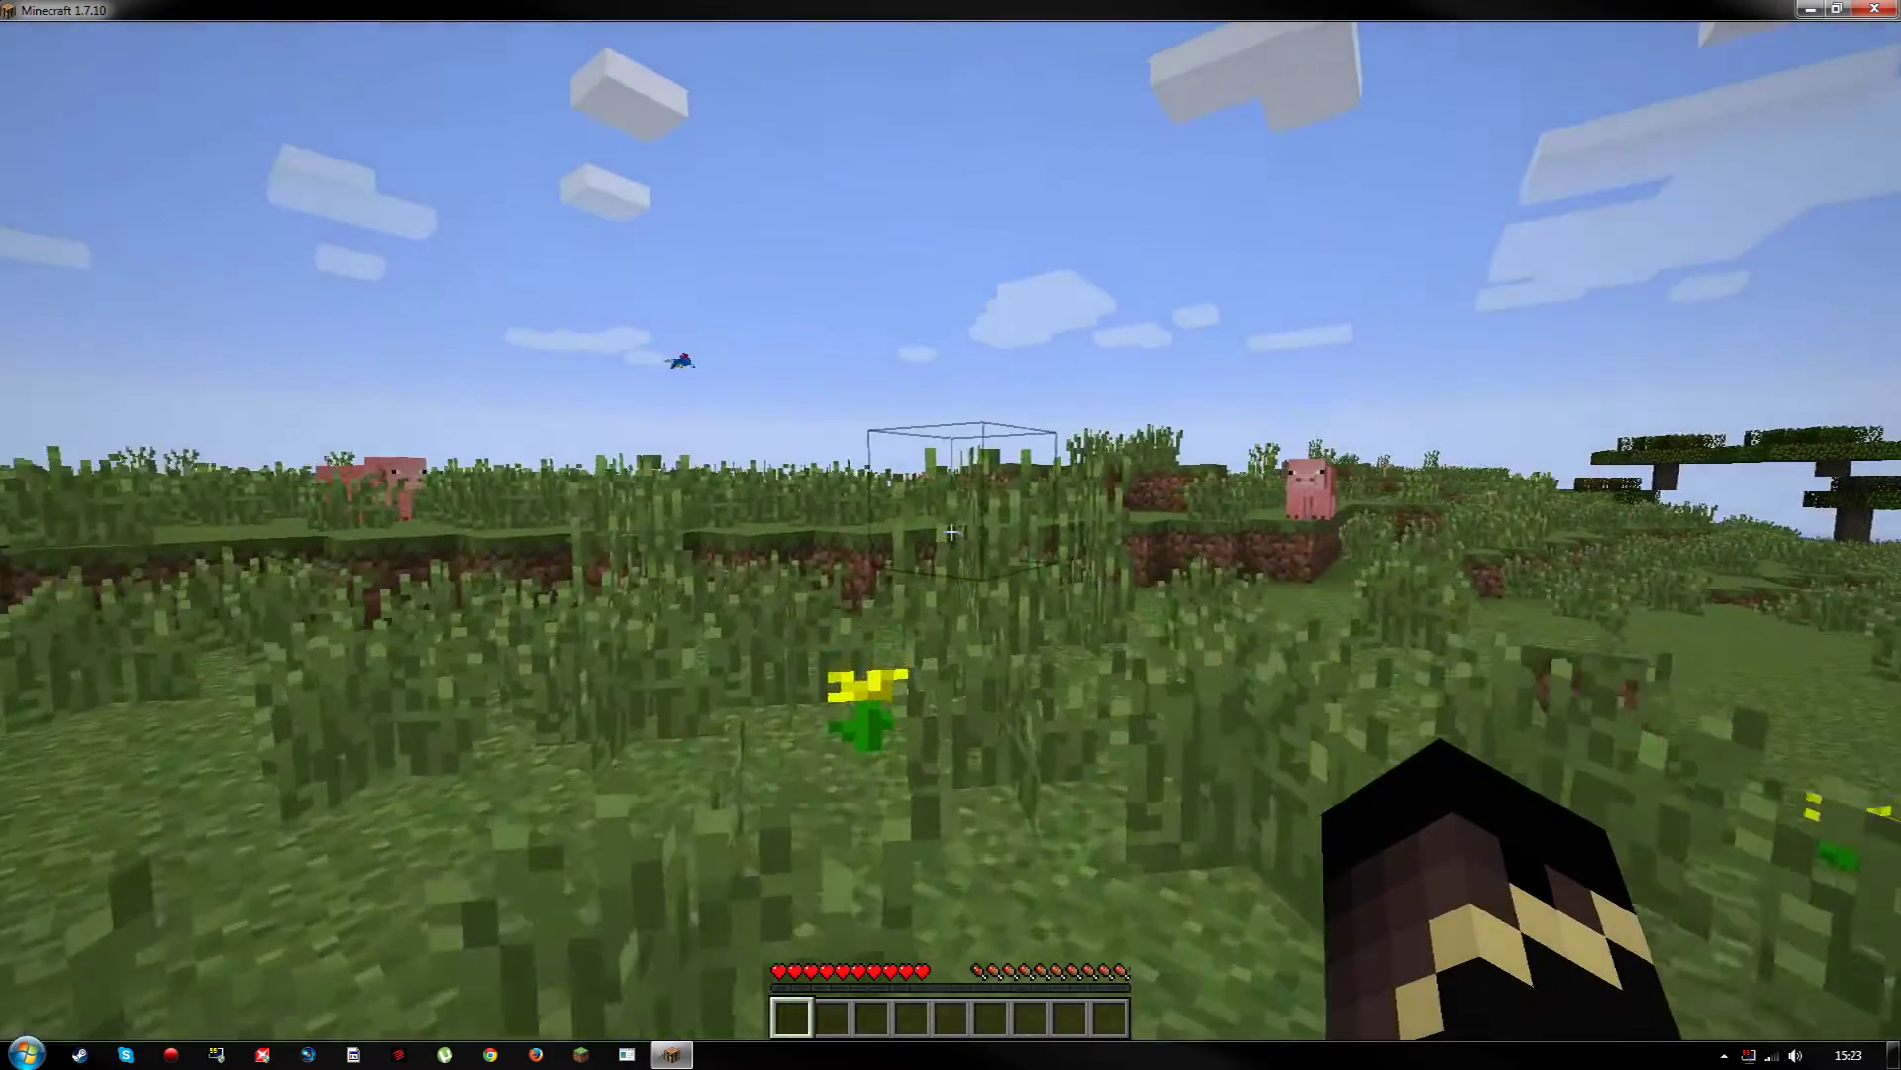
pyautogui.press('w')
pyautogui.press('space')
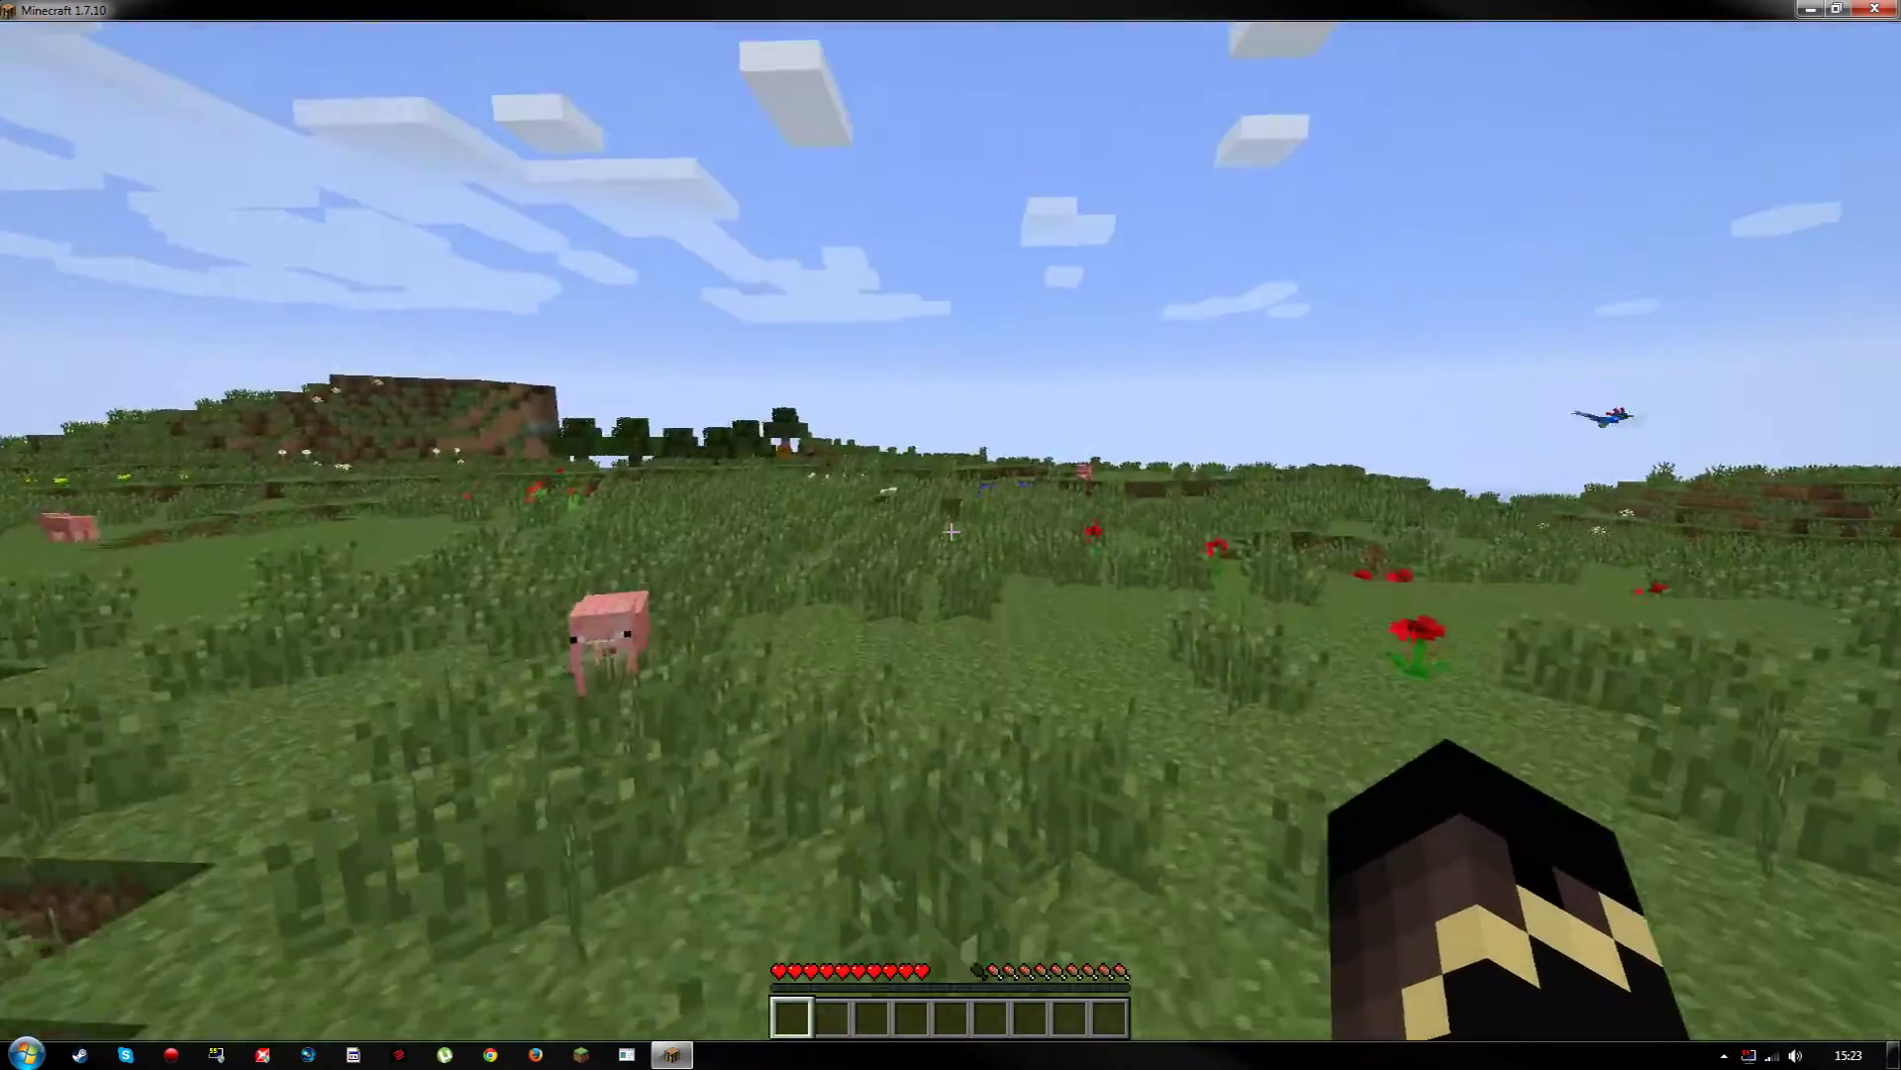
pyautogui.press('w')
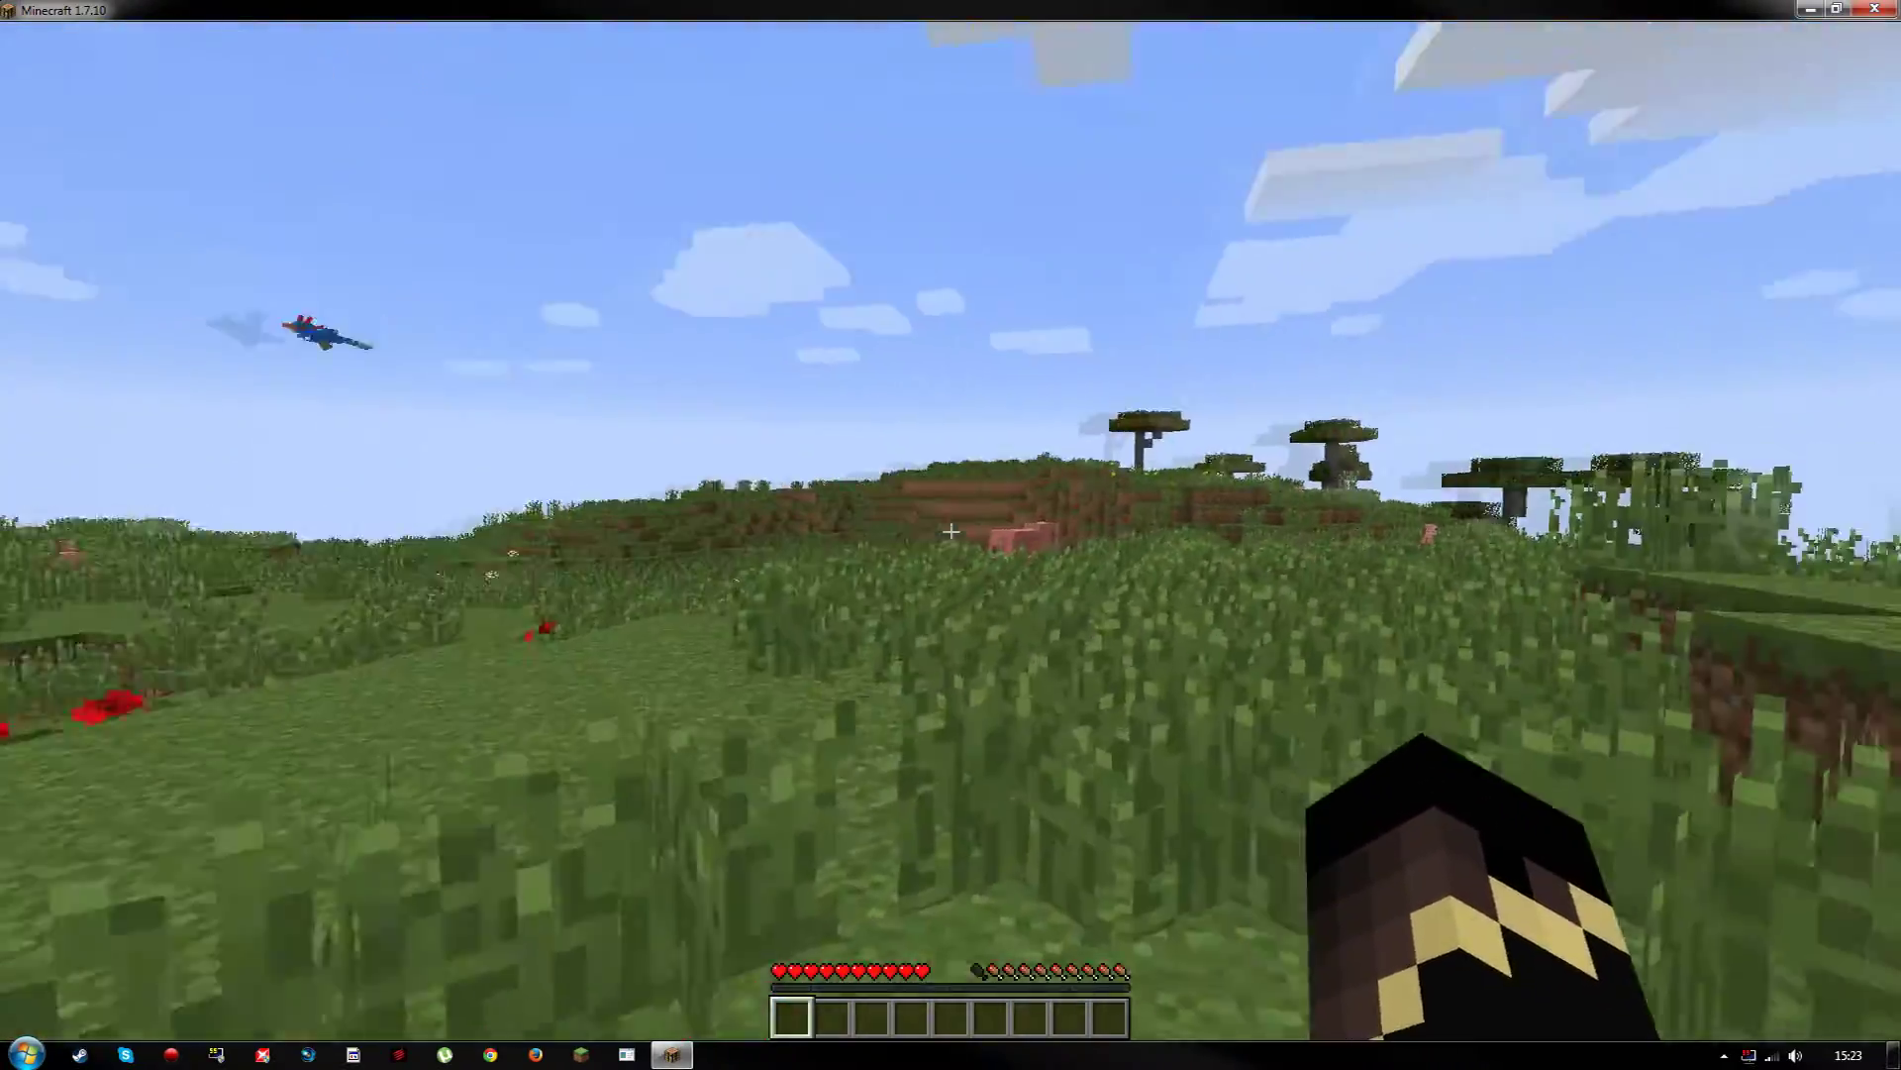
pyautogui.press('w')
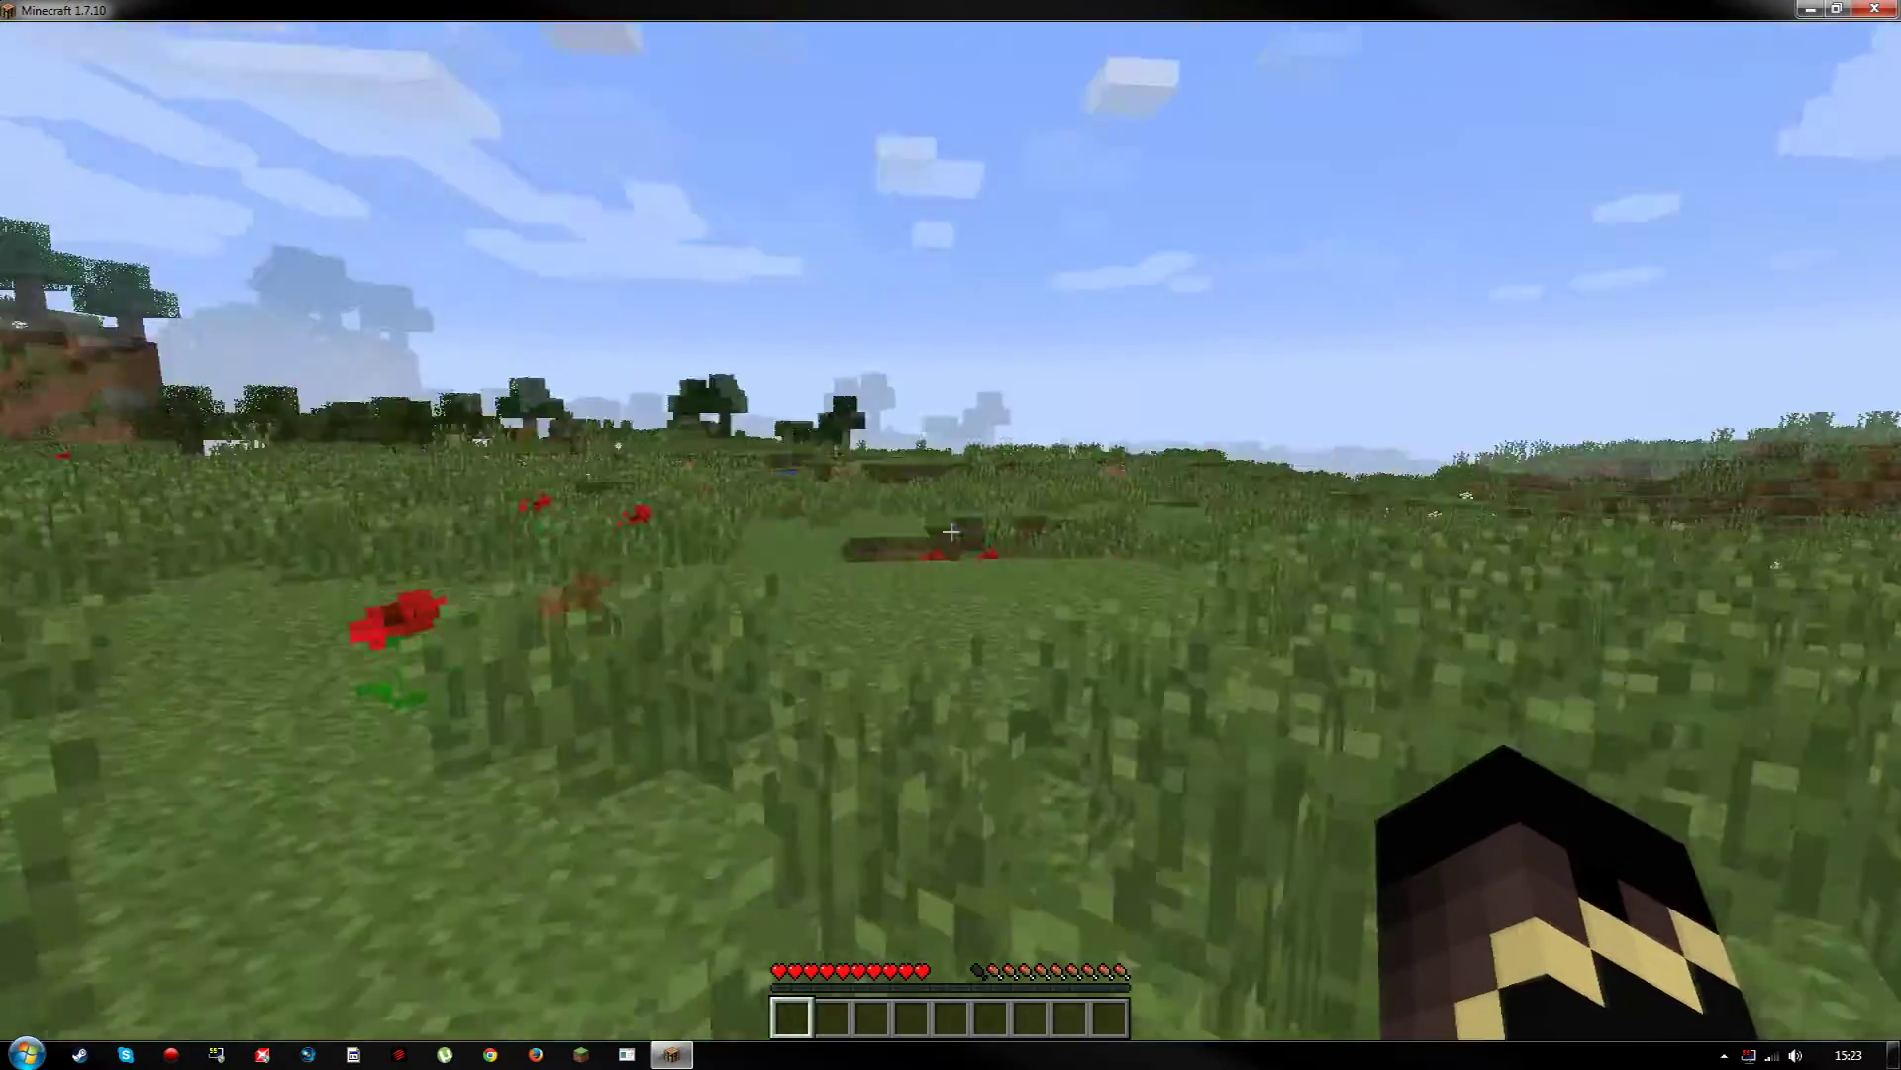
pyautogui.press('w')
pyautogui.press('a')
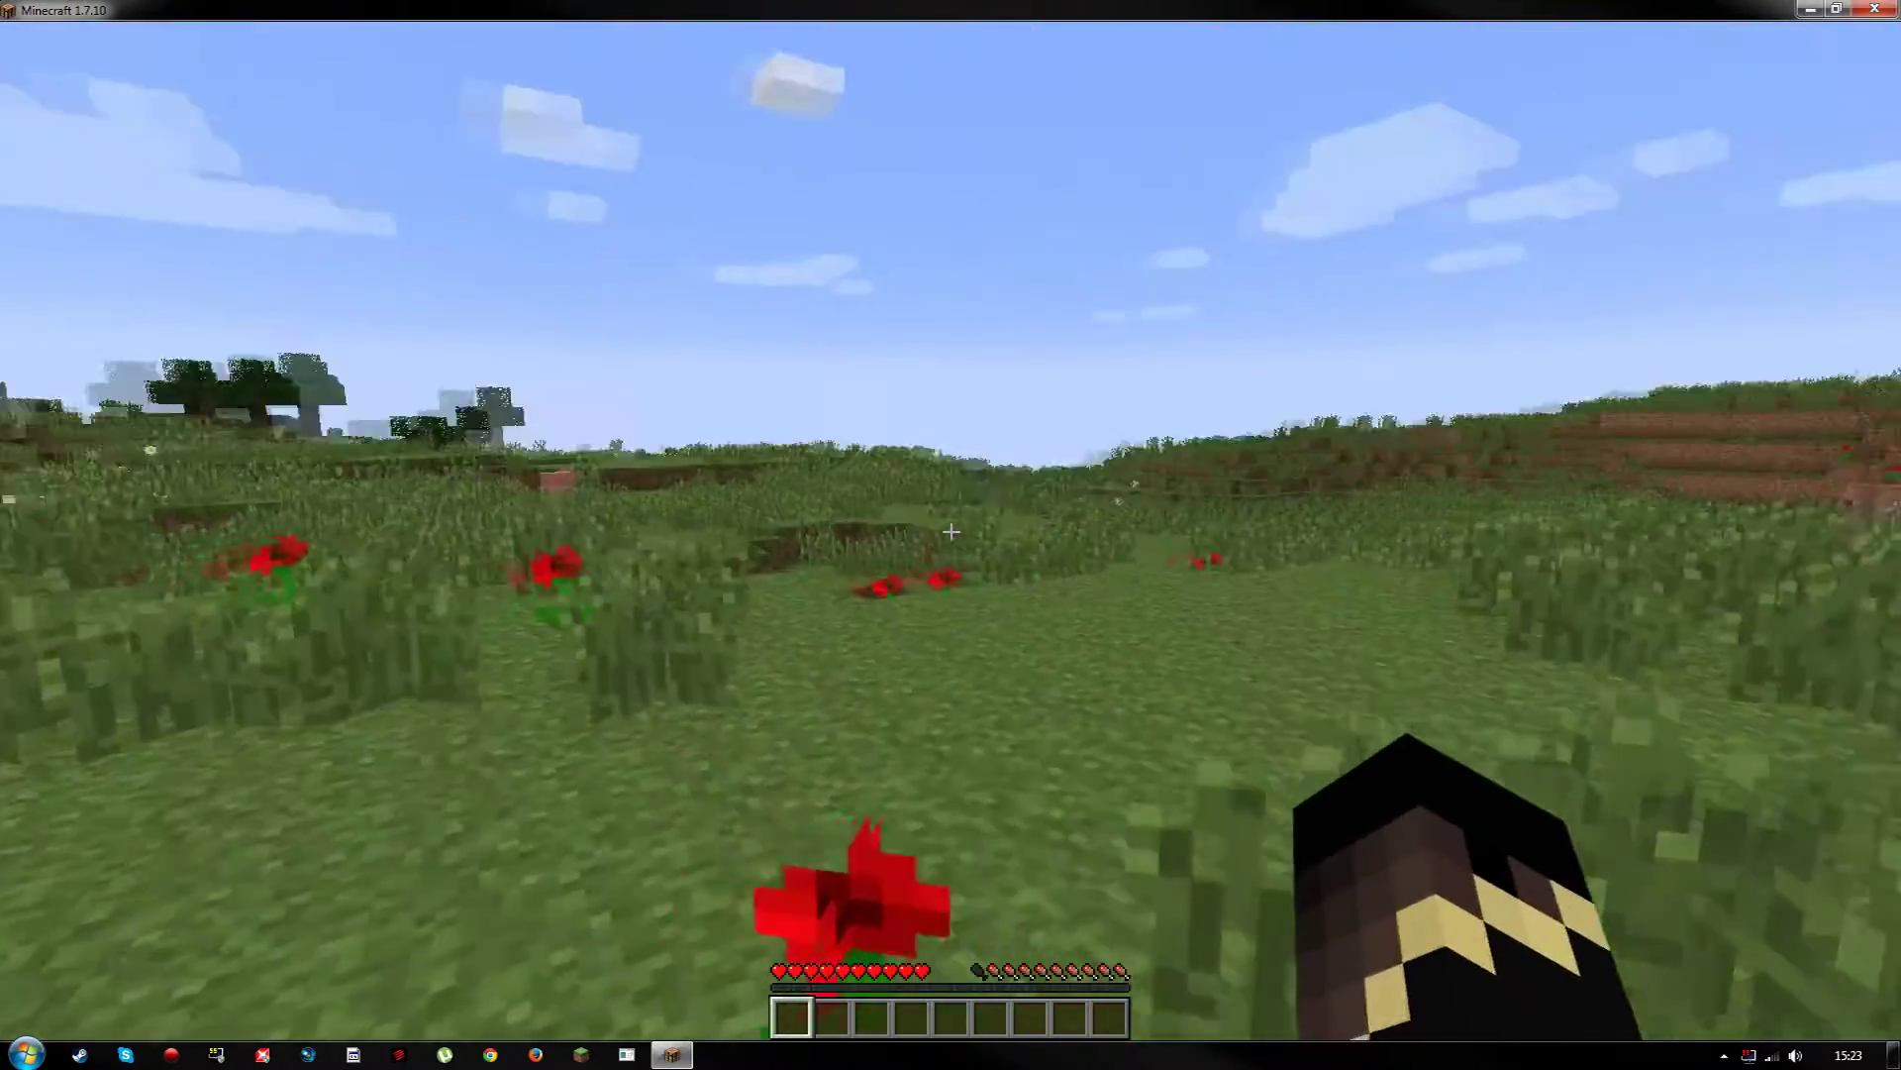
pyautogui.press('w')
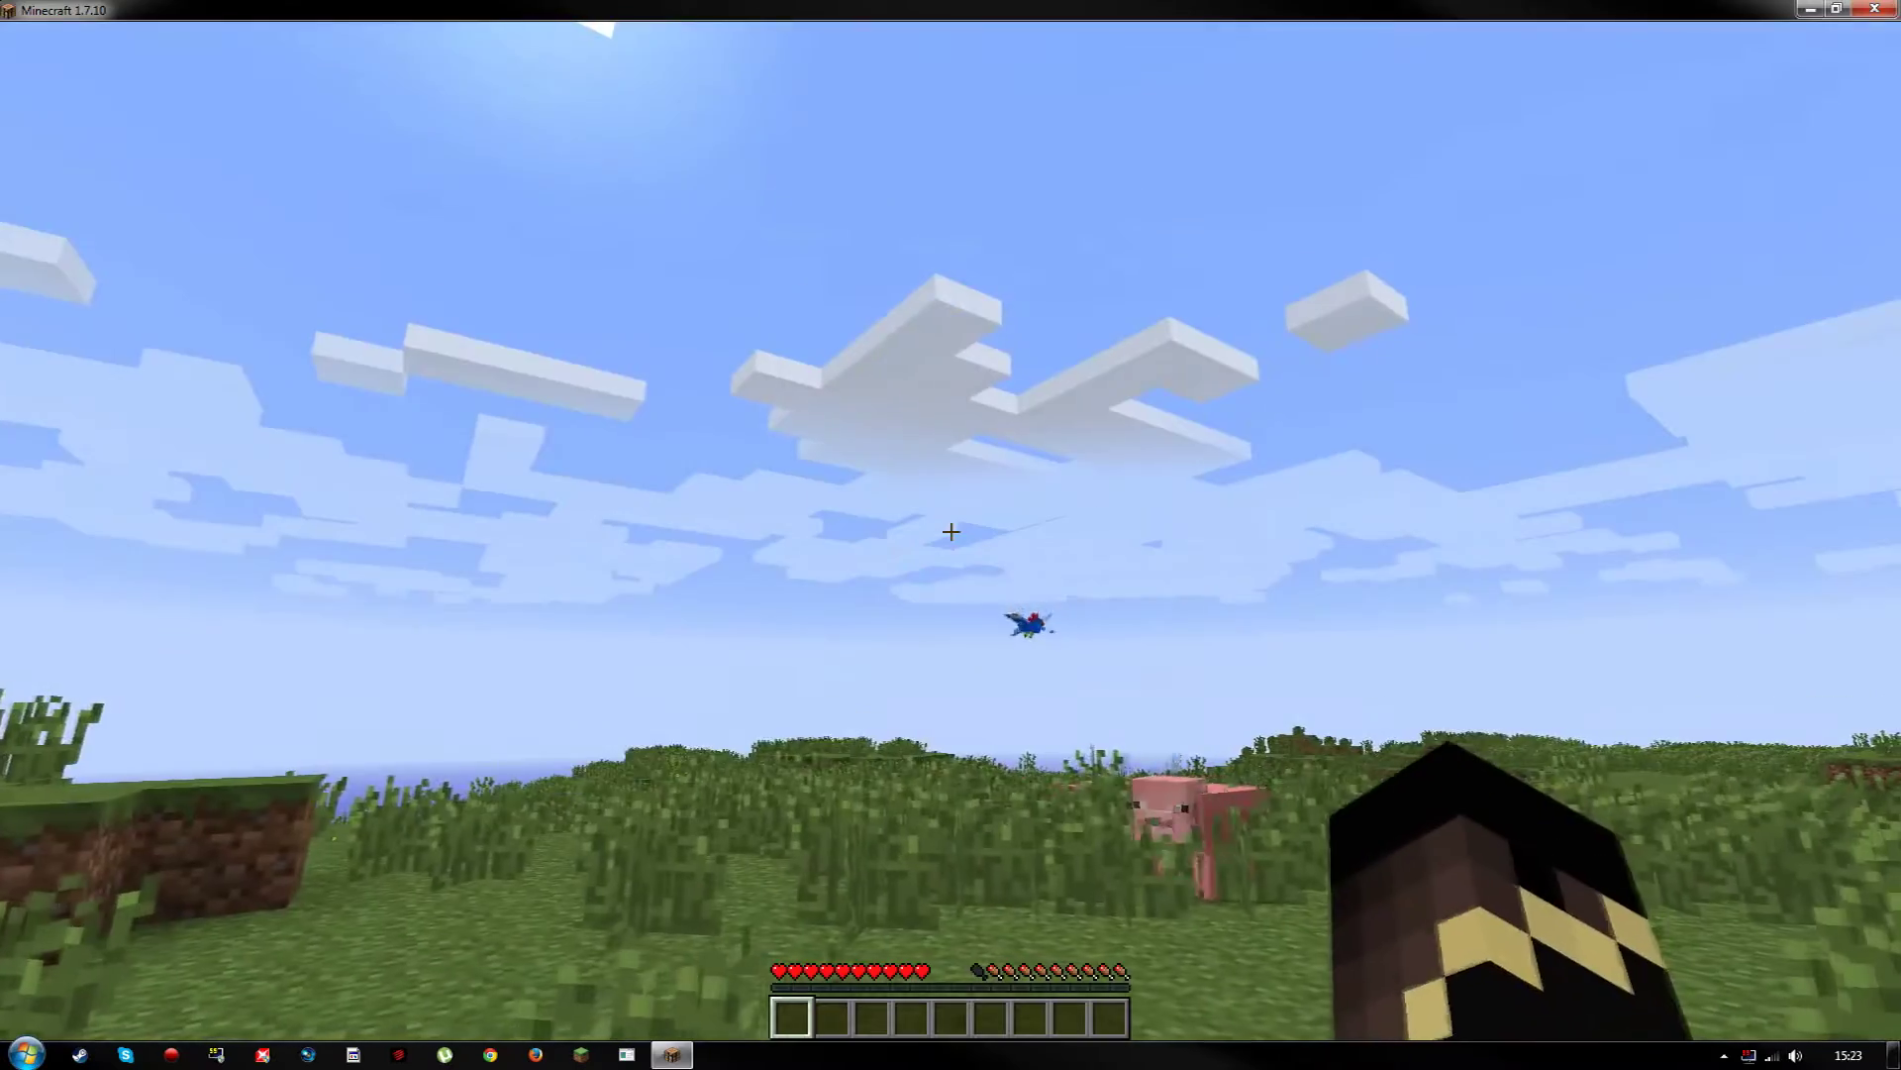
# - Open the inventory and browse the NotEnoughItems item list through to page 3 to examine the items added by the mod
pyautogui.press('w')
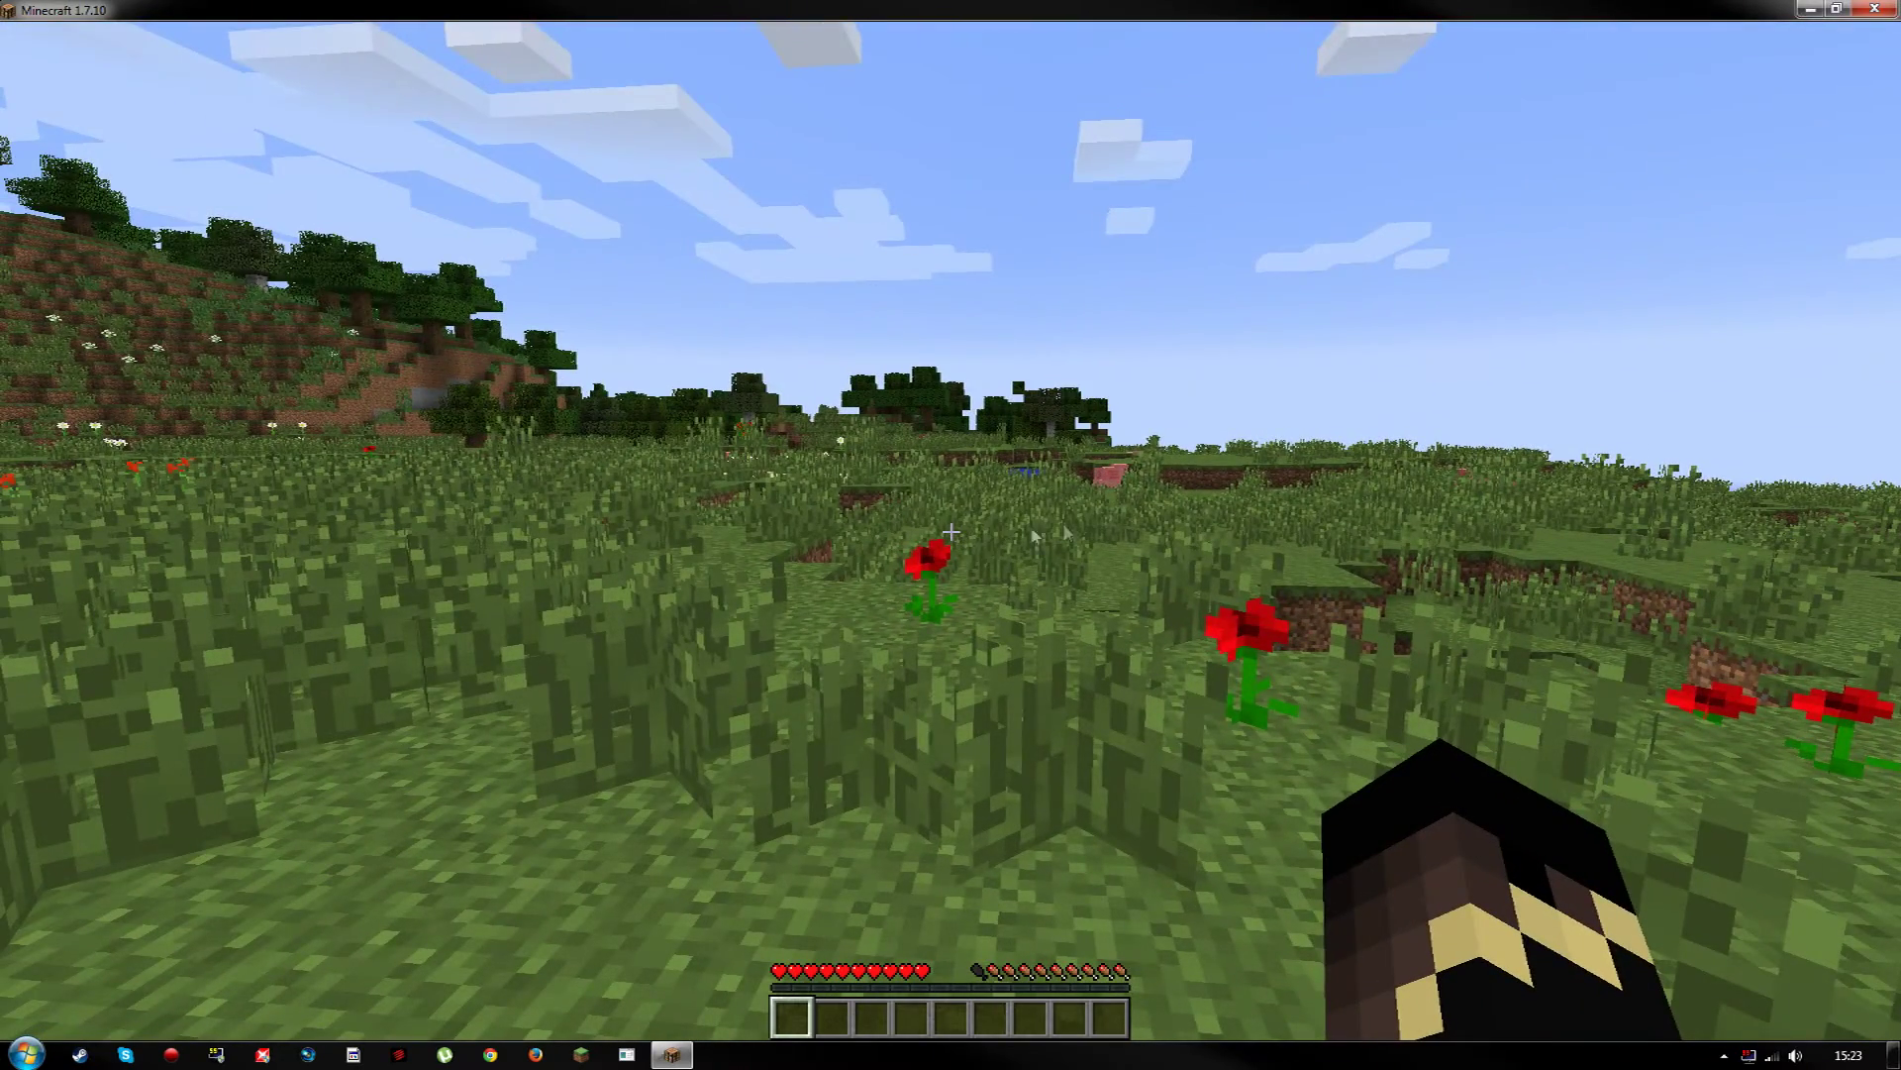
pyautogui.press('e')
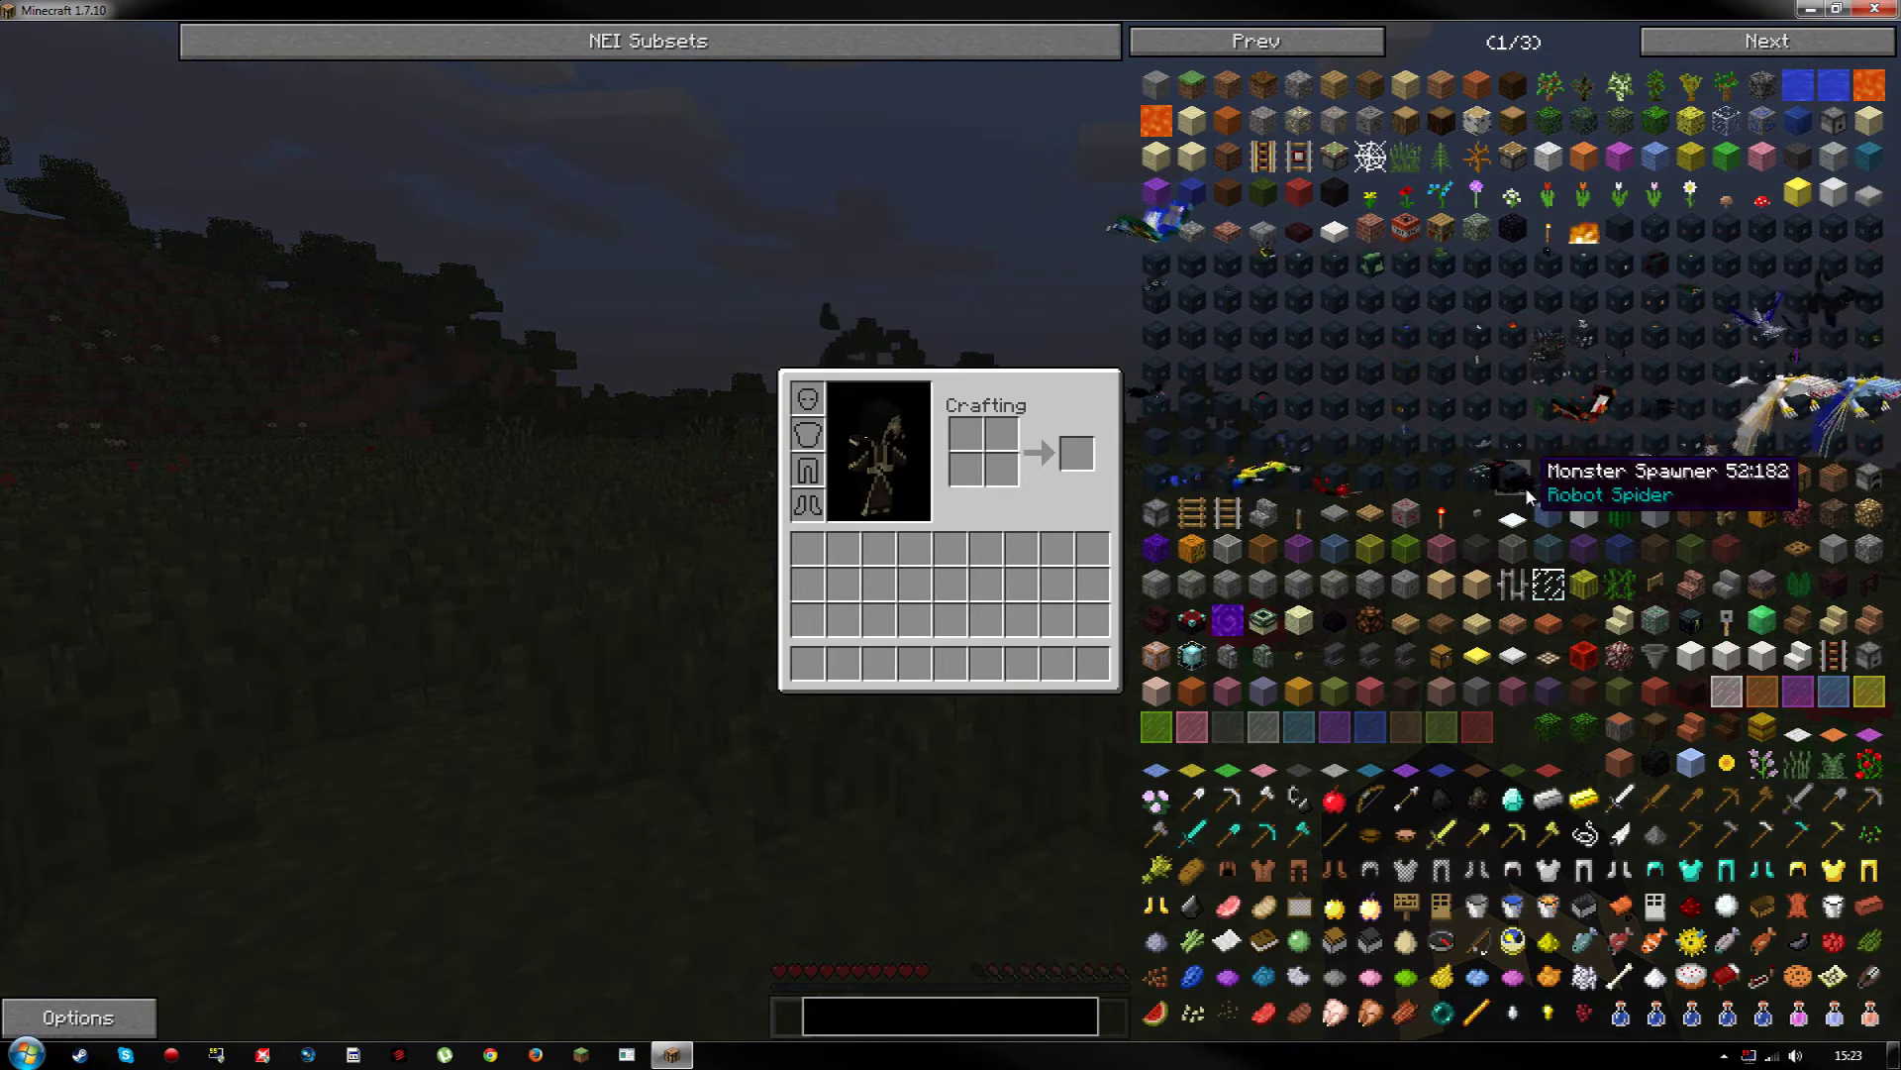
pyautogui.scroll(-1, 1446, 538)
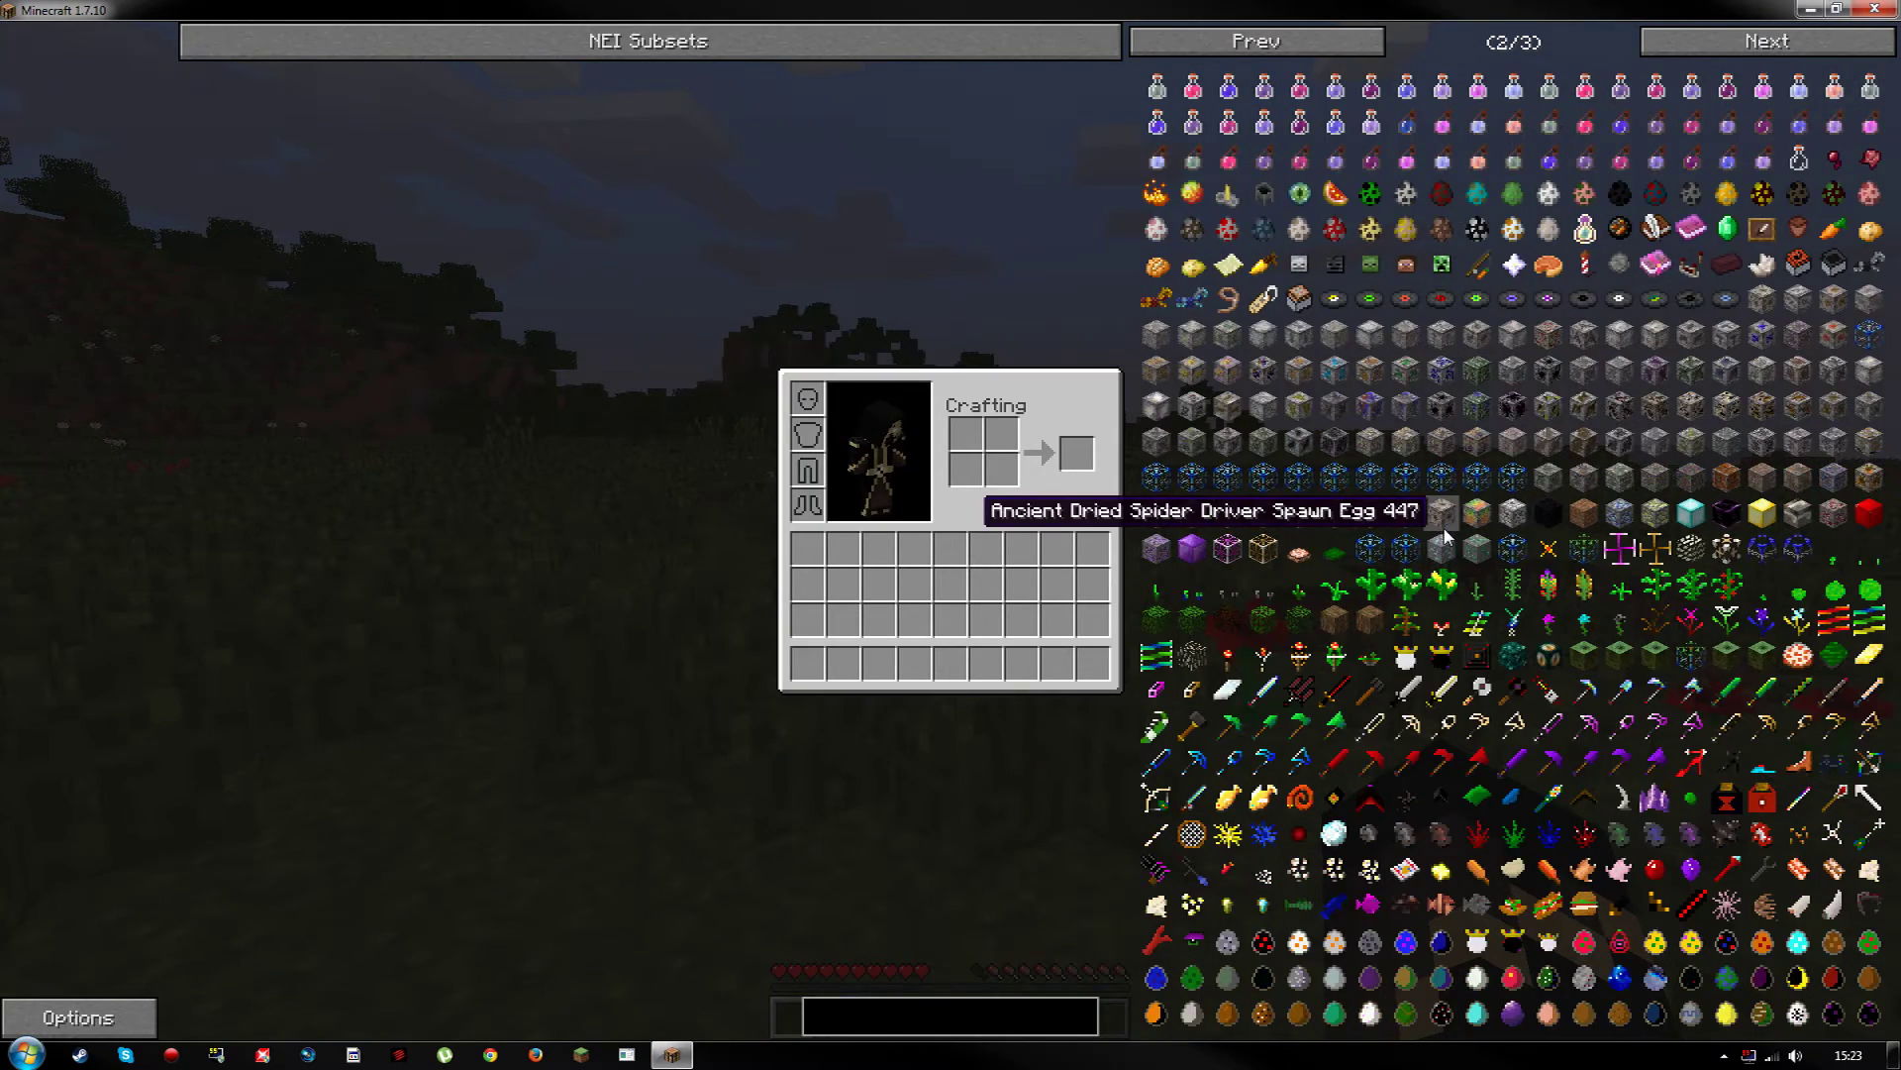
pyautogui.scroll(-1, 1446, 530)
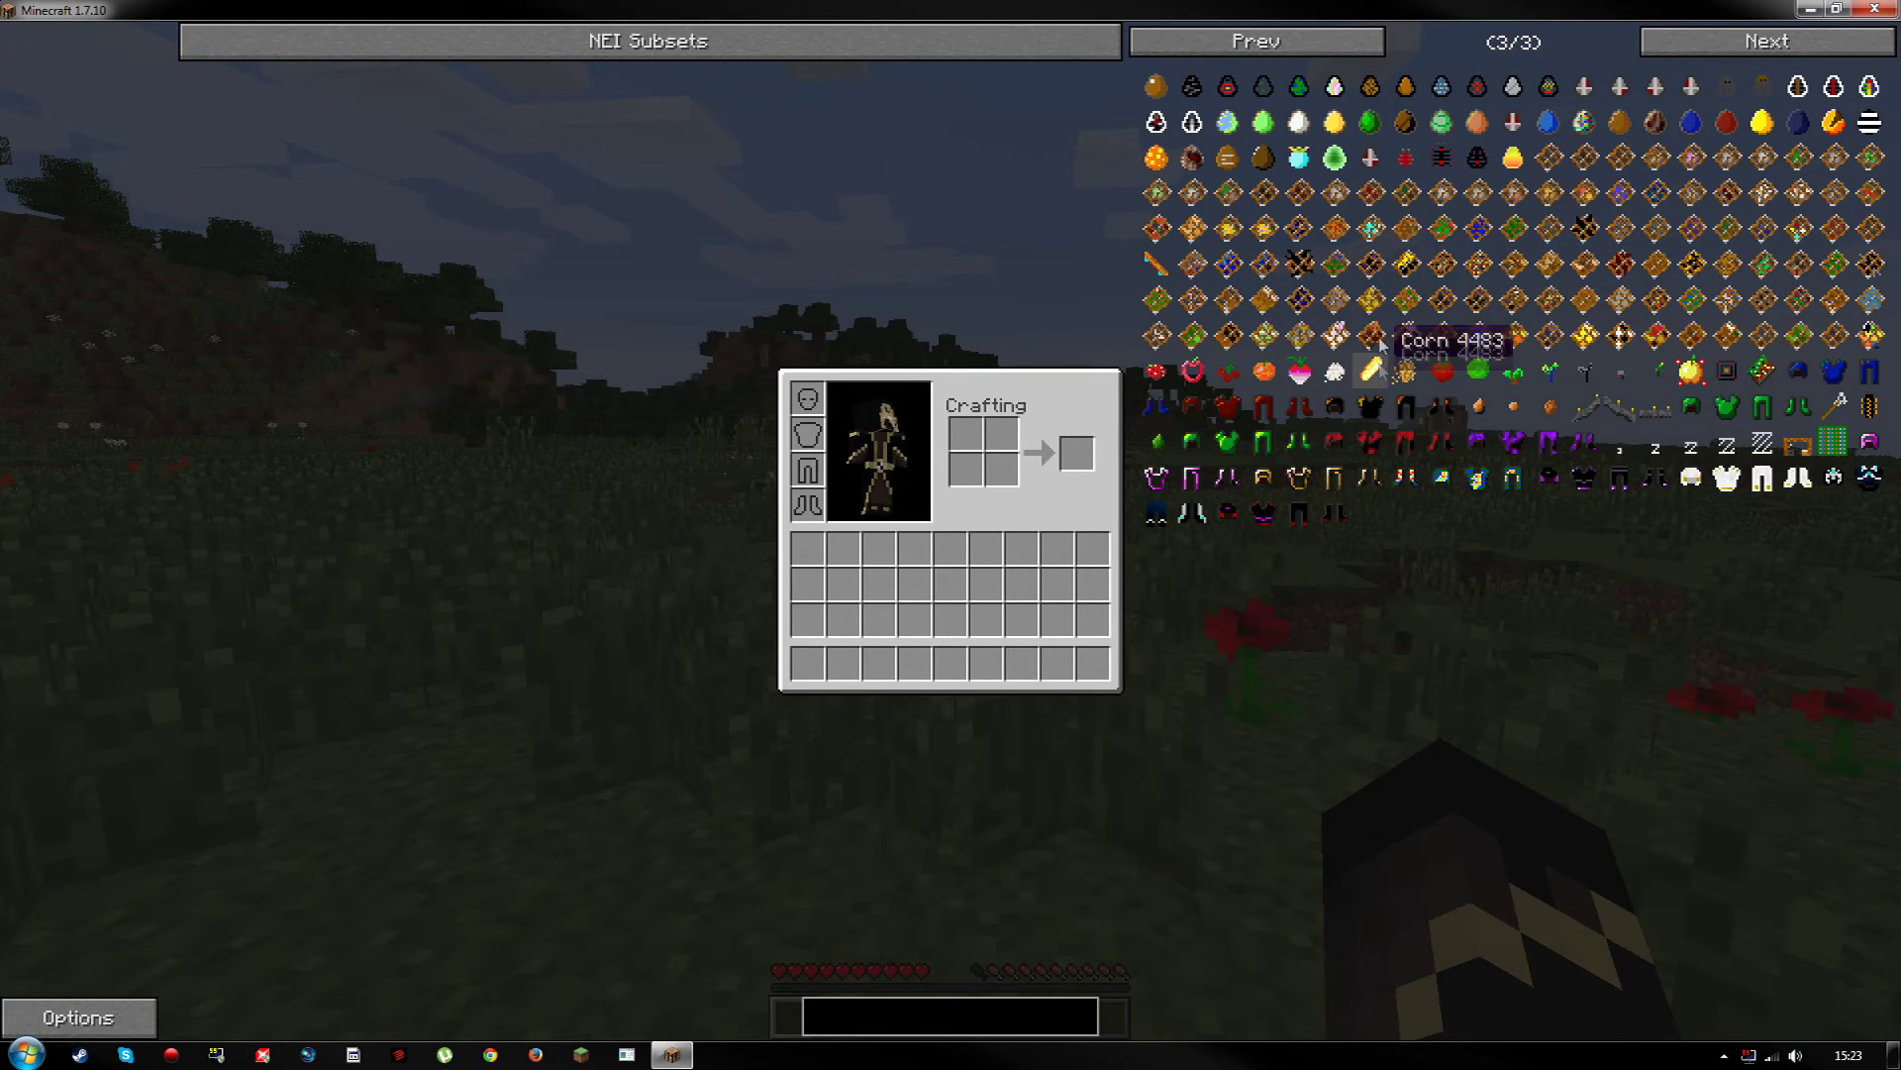
# - View the crafting recipes of the green spawn egg and the Experience Leggings, and return to the game world
pyautogui.click(1343, 170)
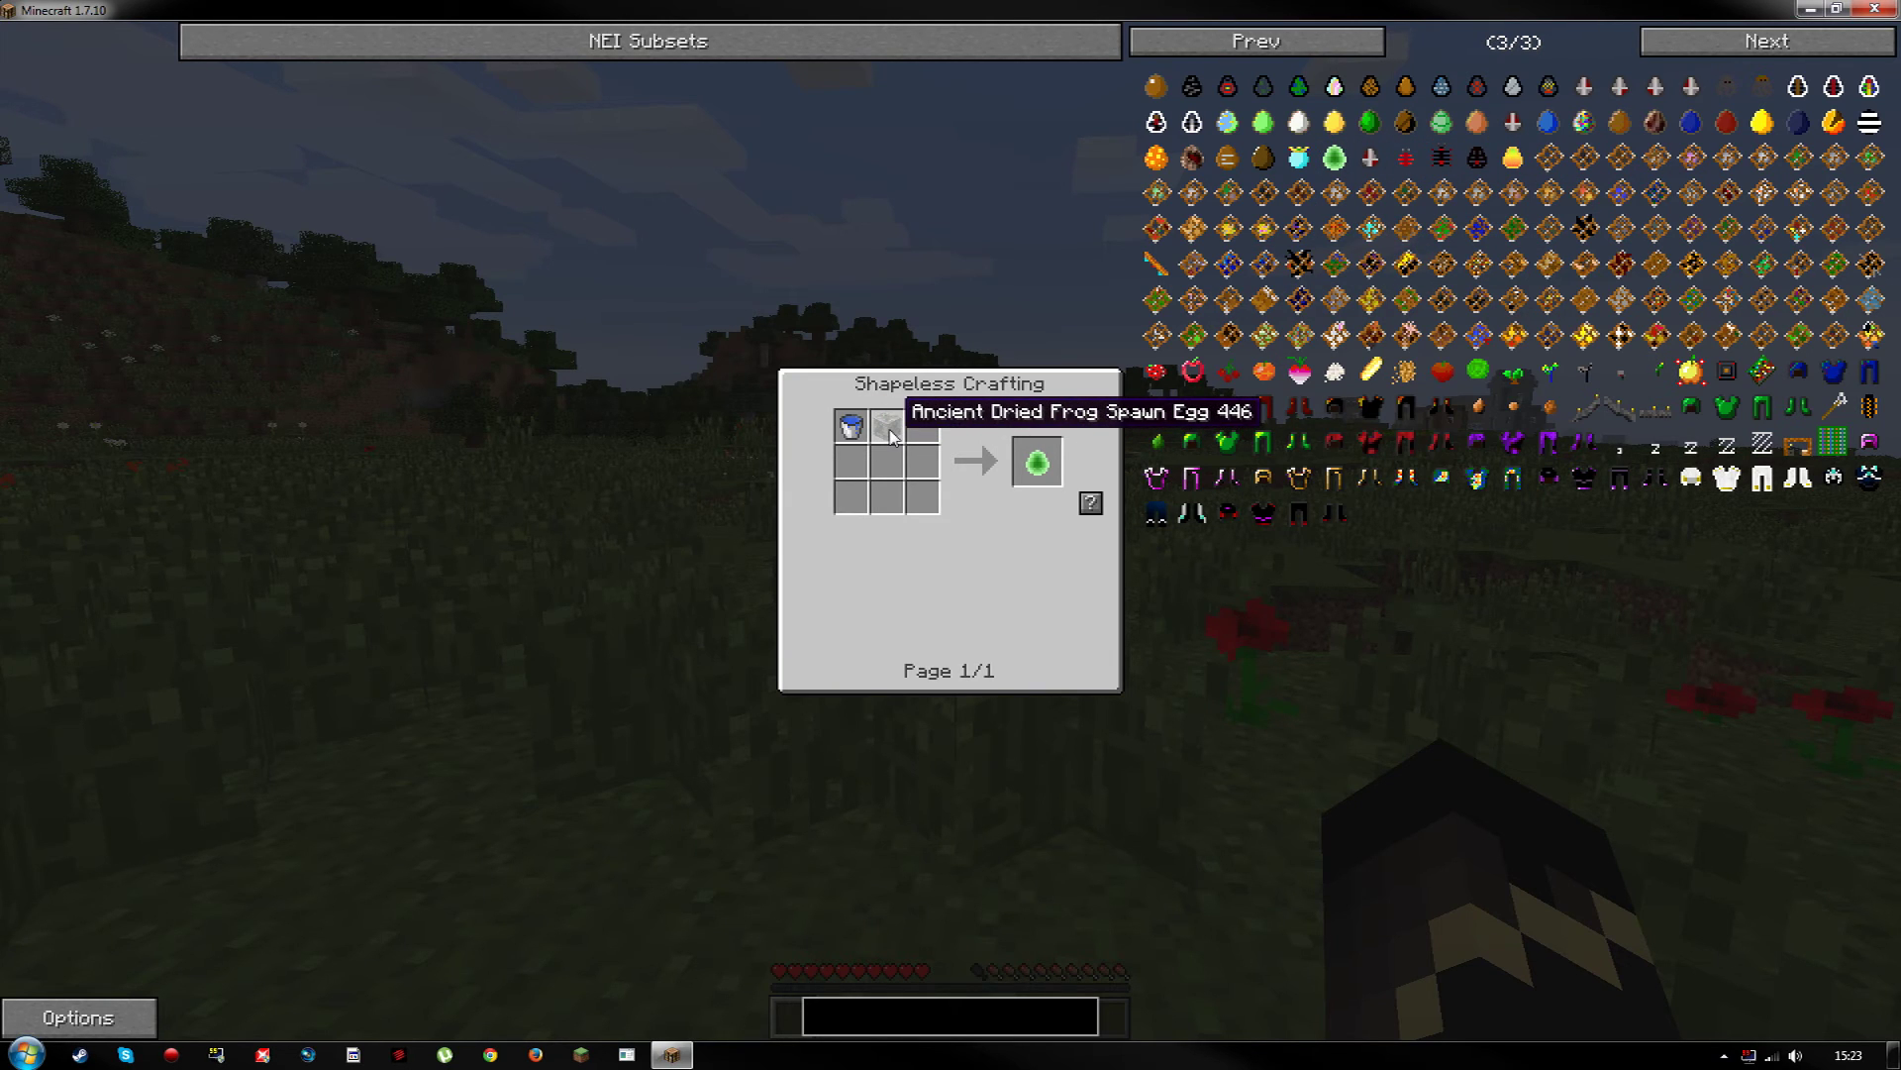
pyautogui.press('Escape')
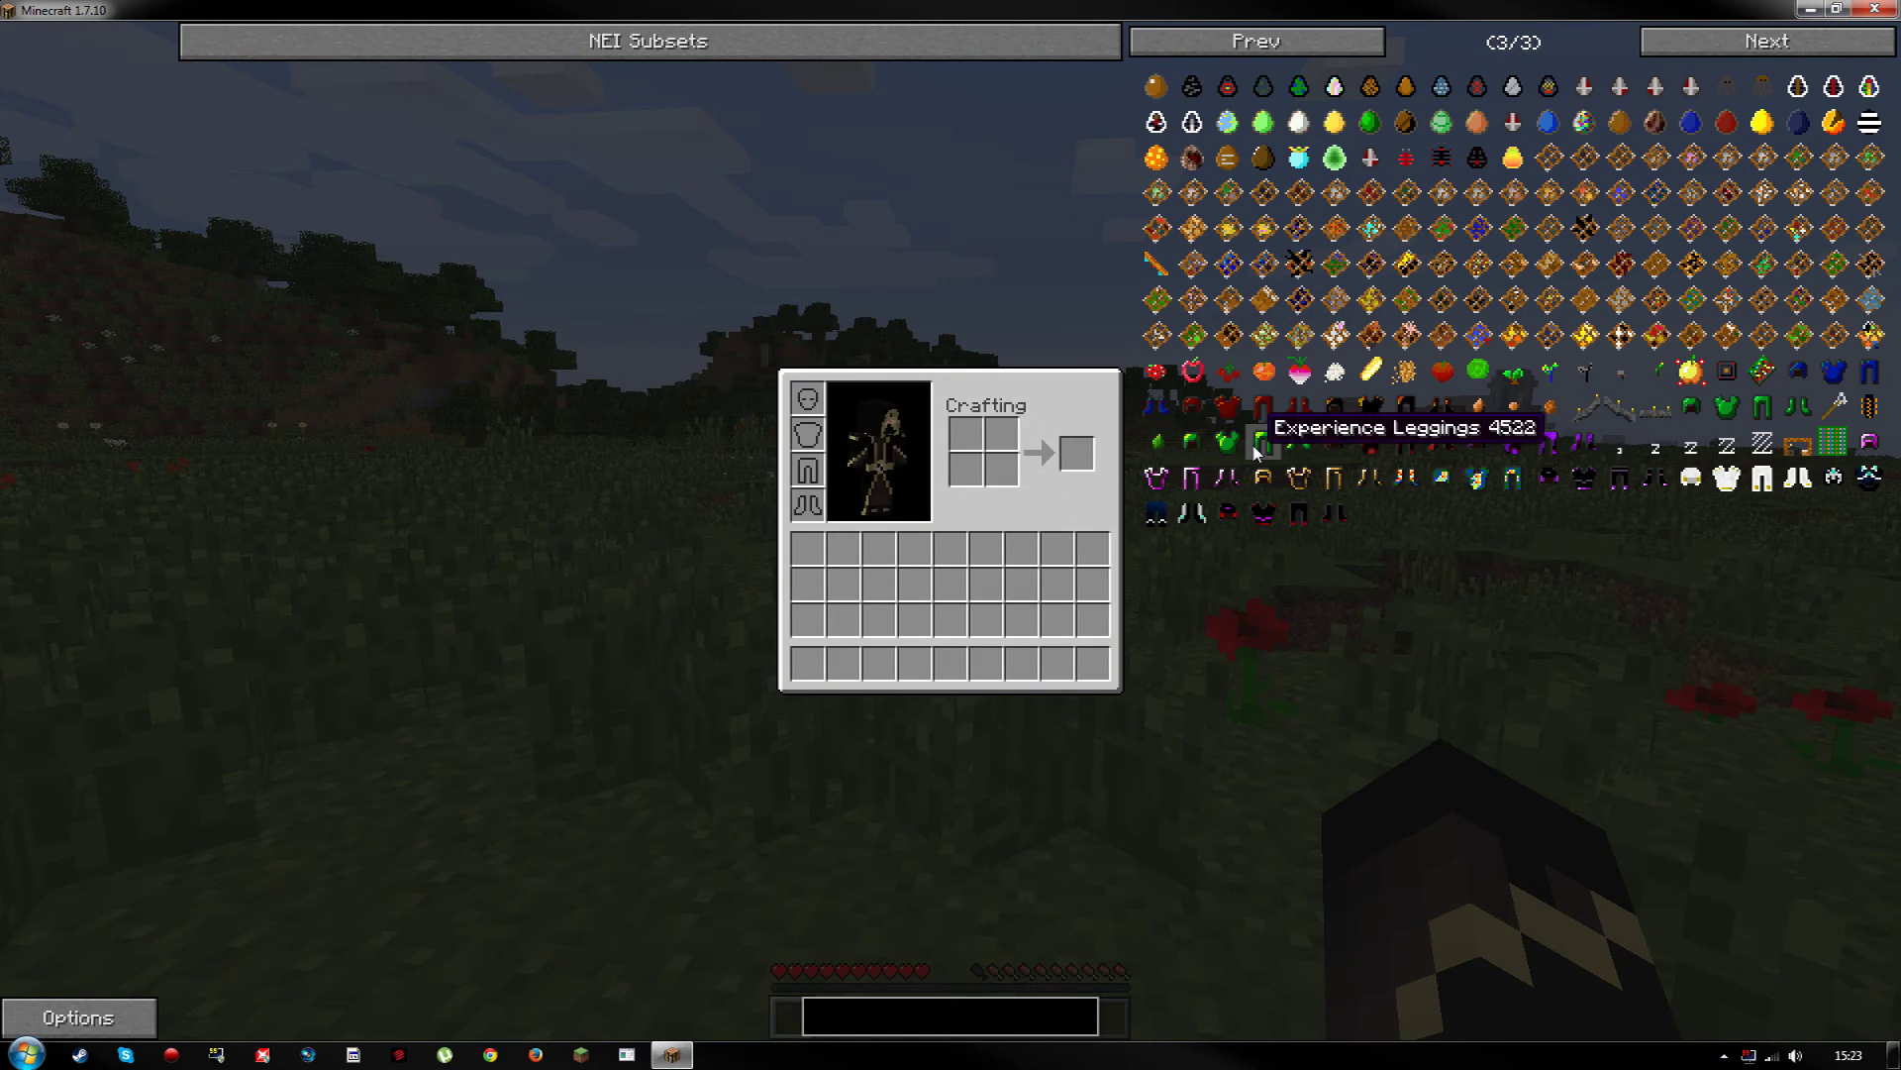
pyautogui.click(1255, 446)
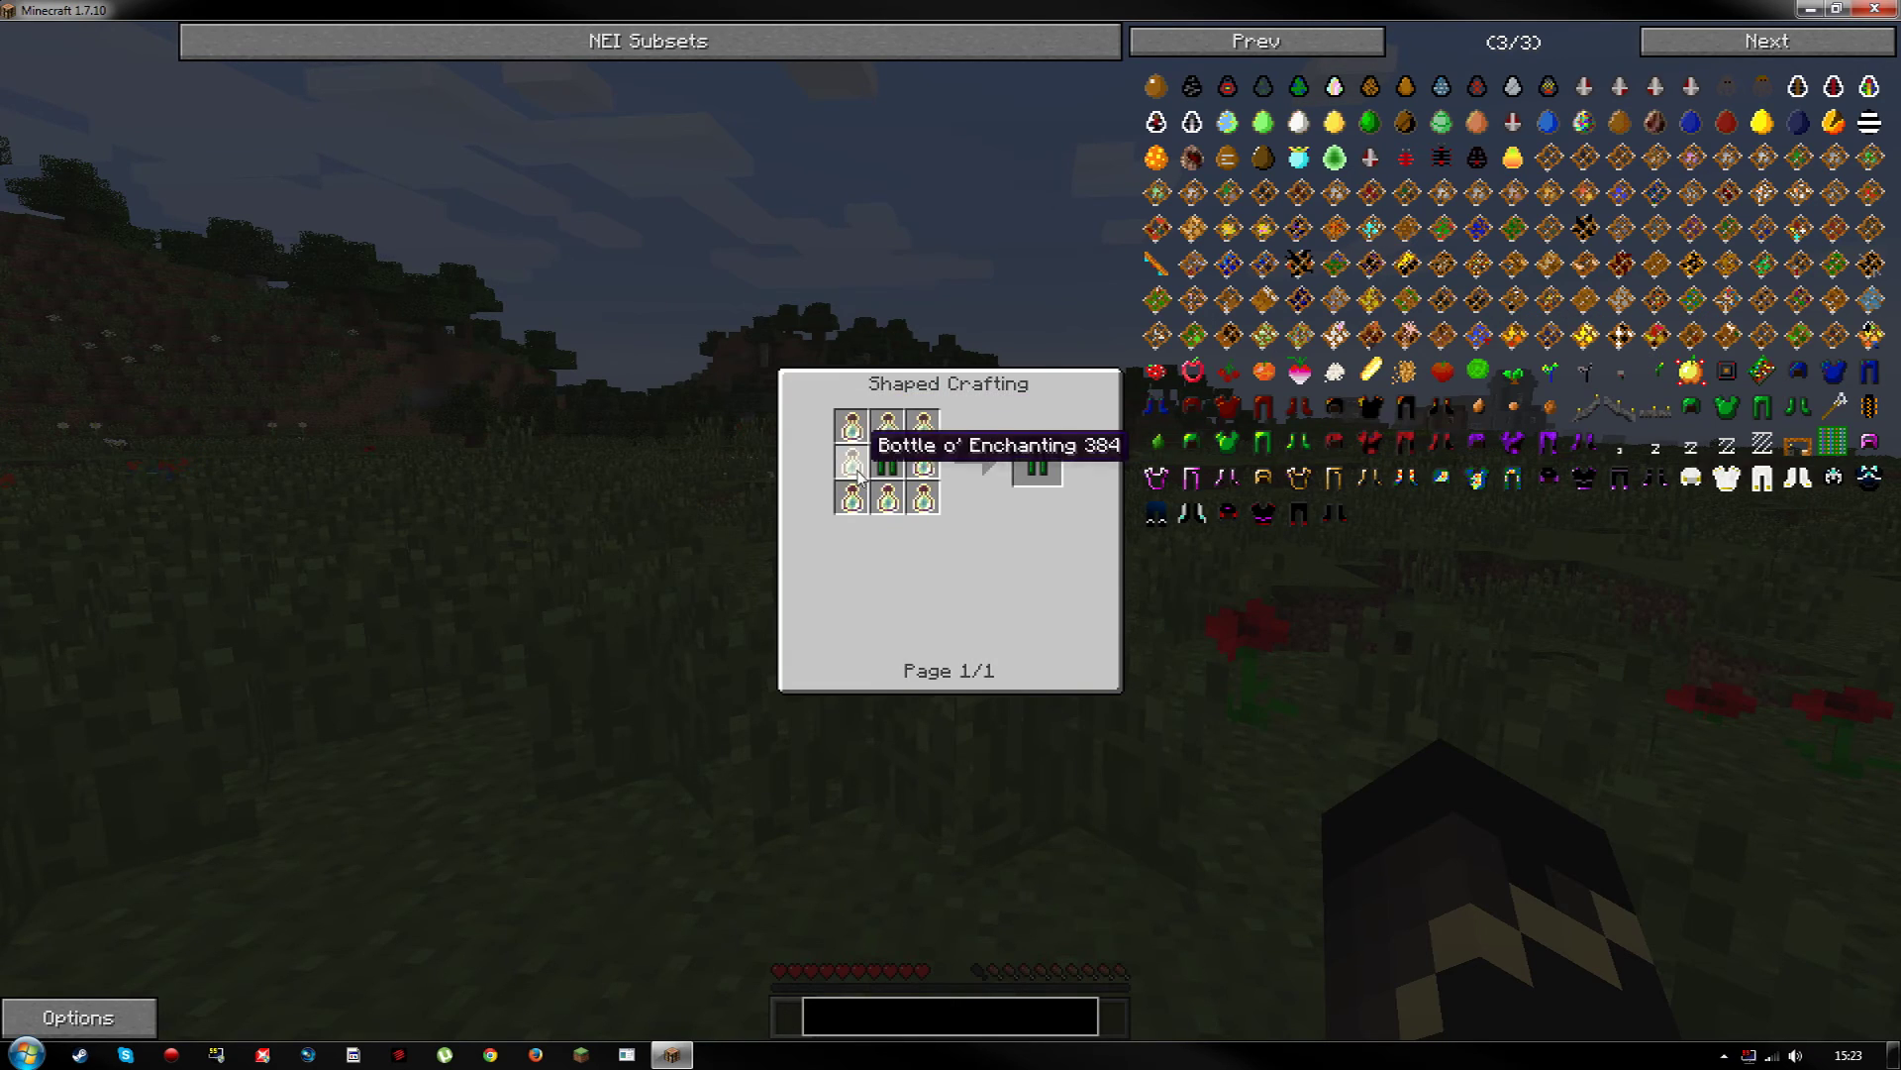
pyautogui.press('Escape')
pyautogui.press('Escape')
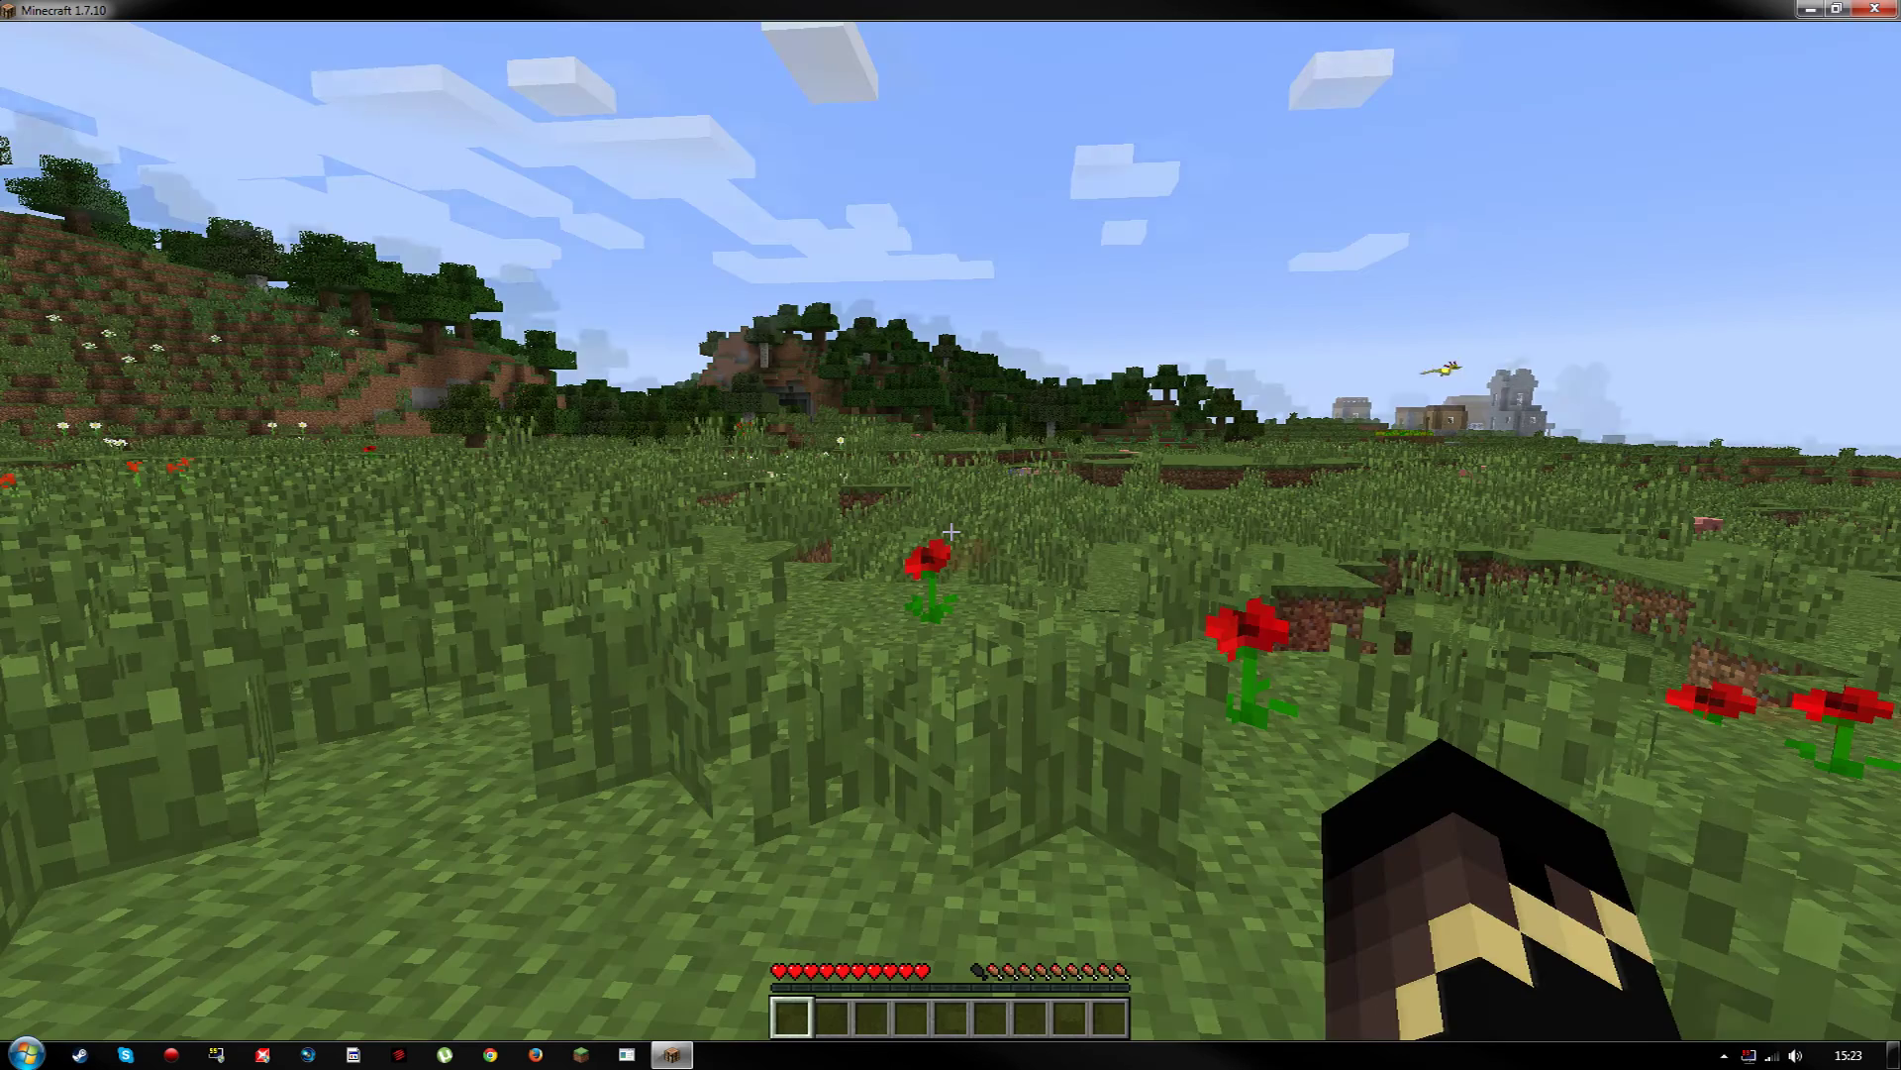
# - Roam the grassland past the pigs and toward the desert and back, examining the surroundings and sky for creatures from the mod
pyautogui.press('w')
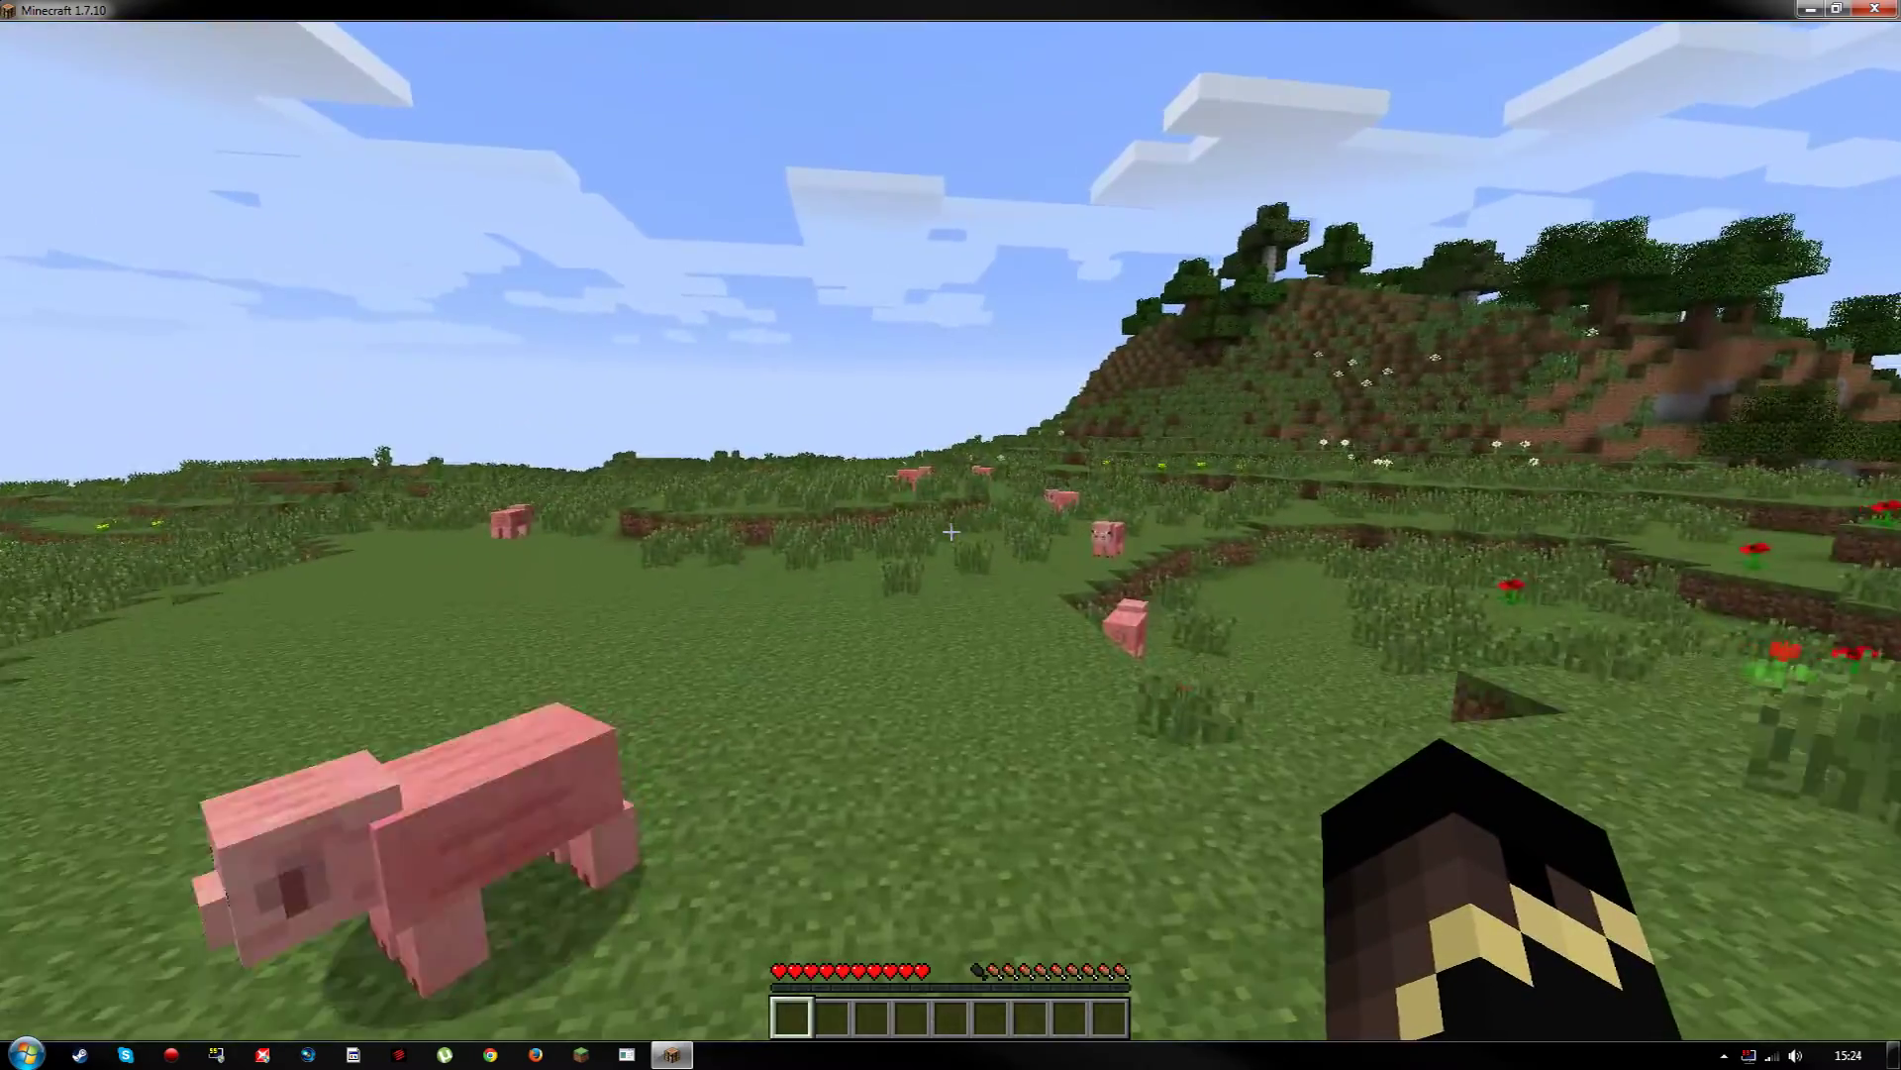
pyautogui.press('w')
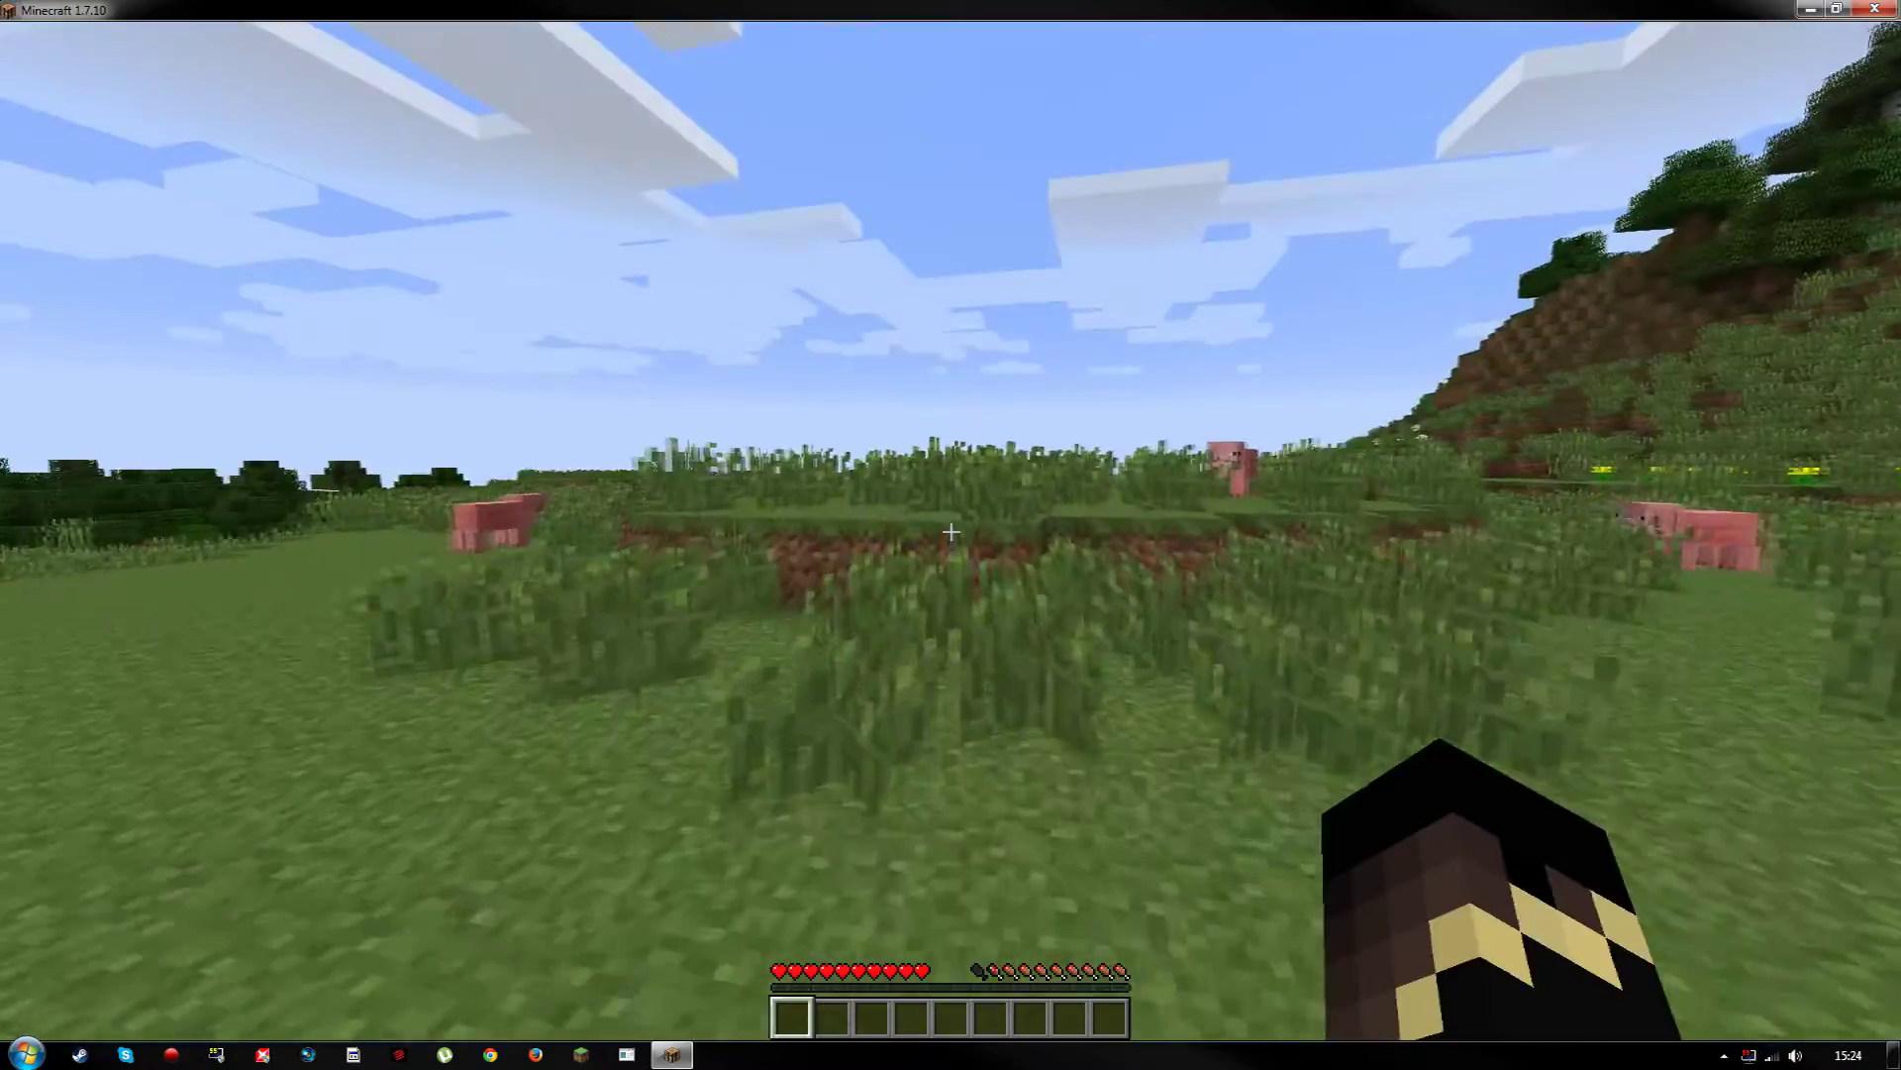
pyautogui.press('w')
pyautogui.press('space')
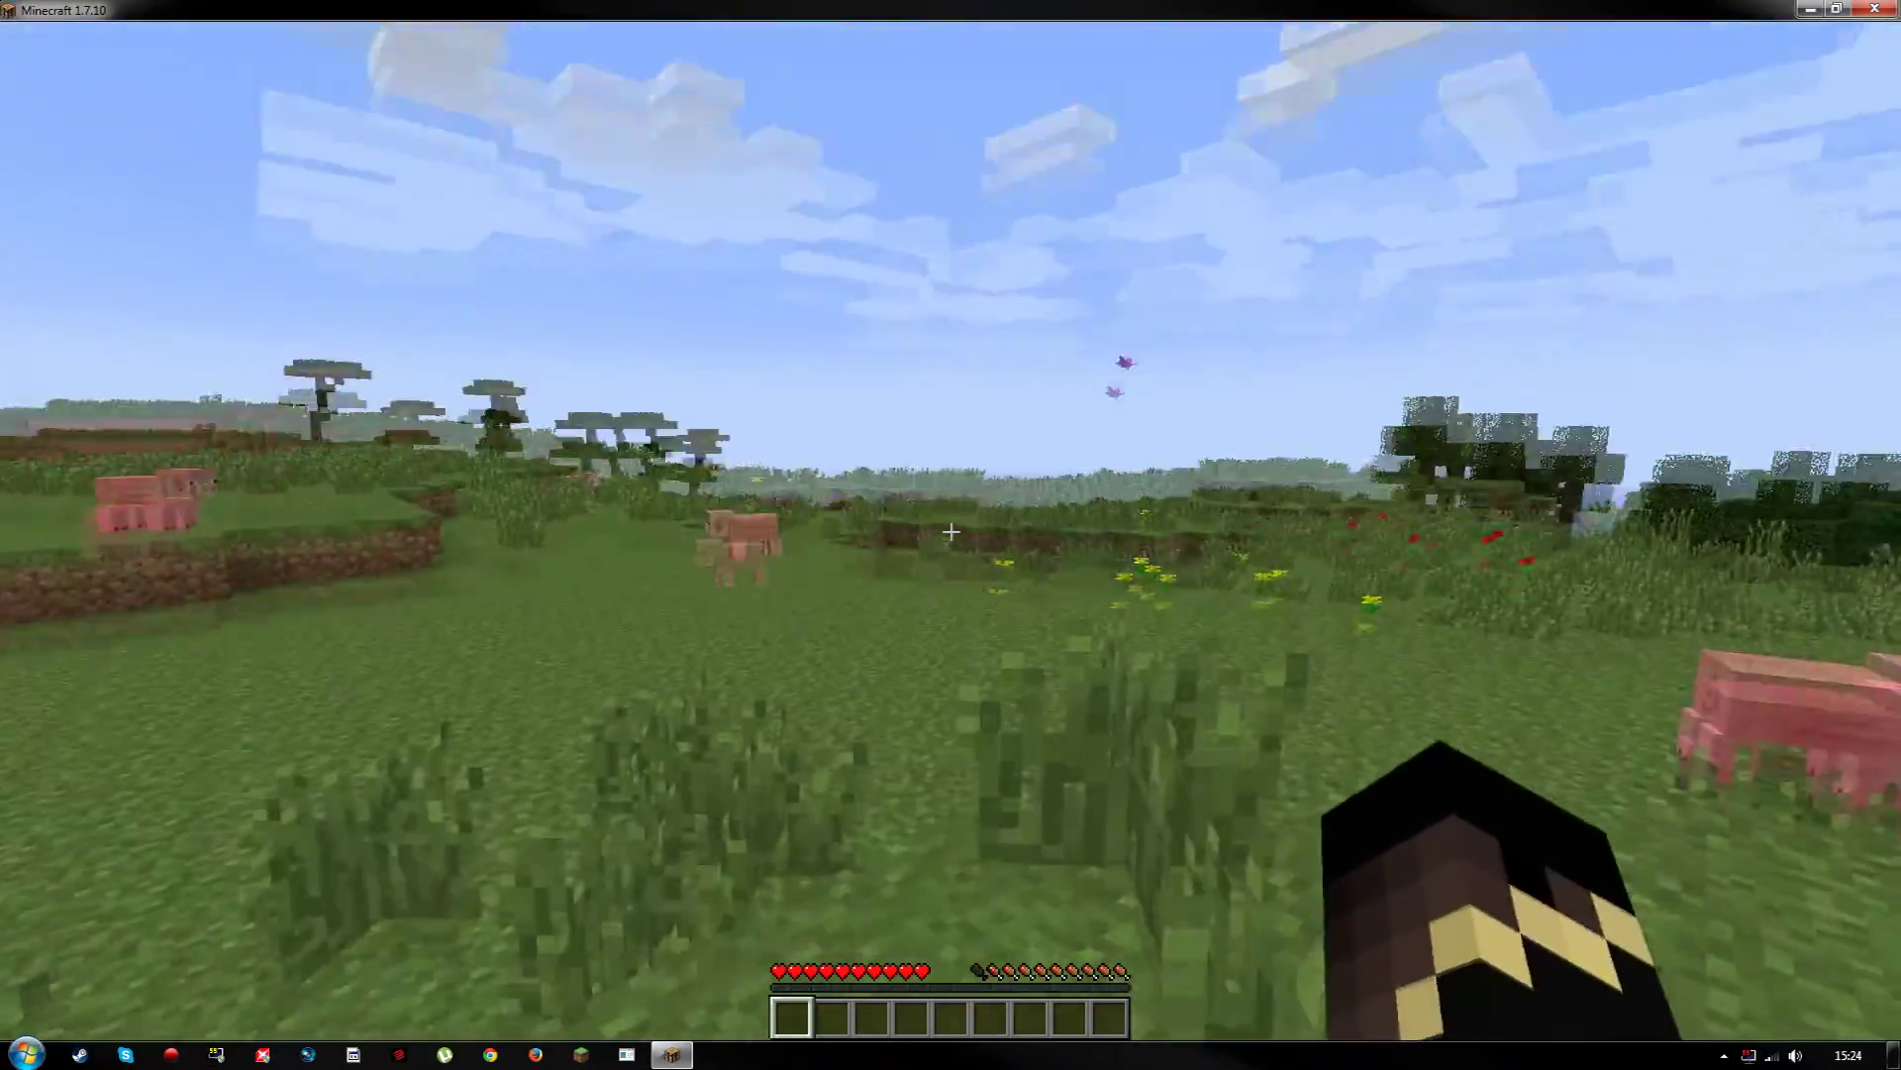
pyautogui.moveTo(951, 532)
pyautogui.press('w')
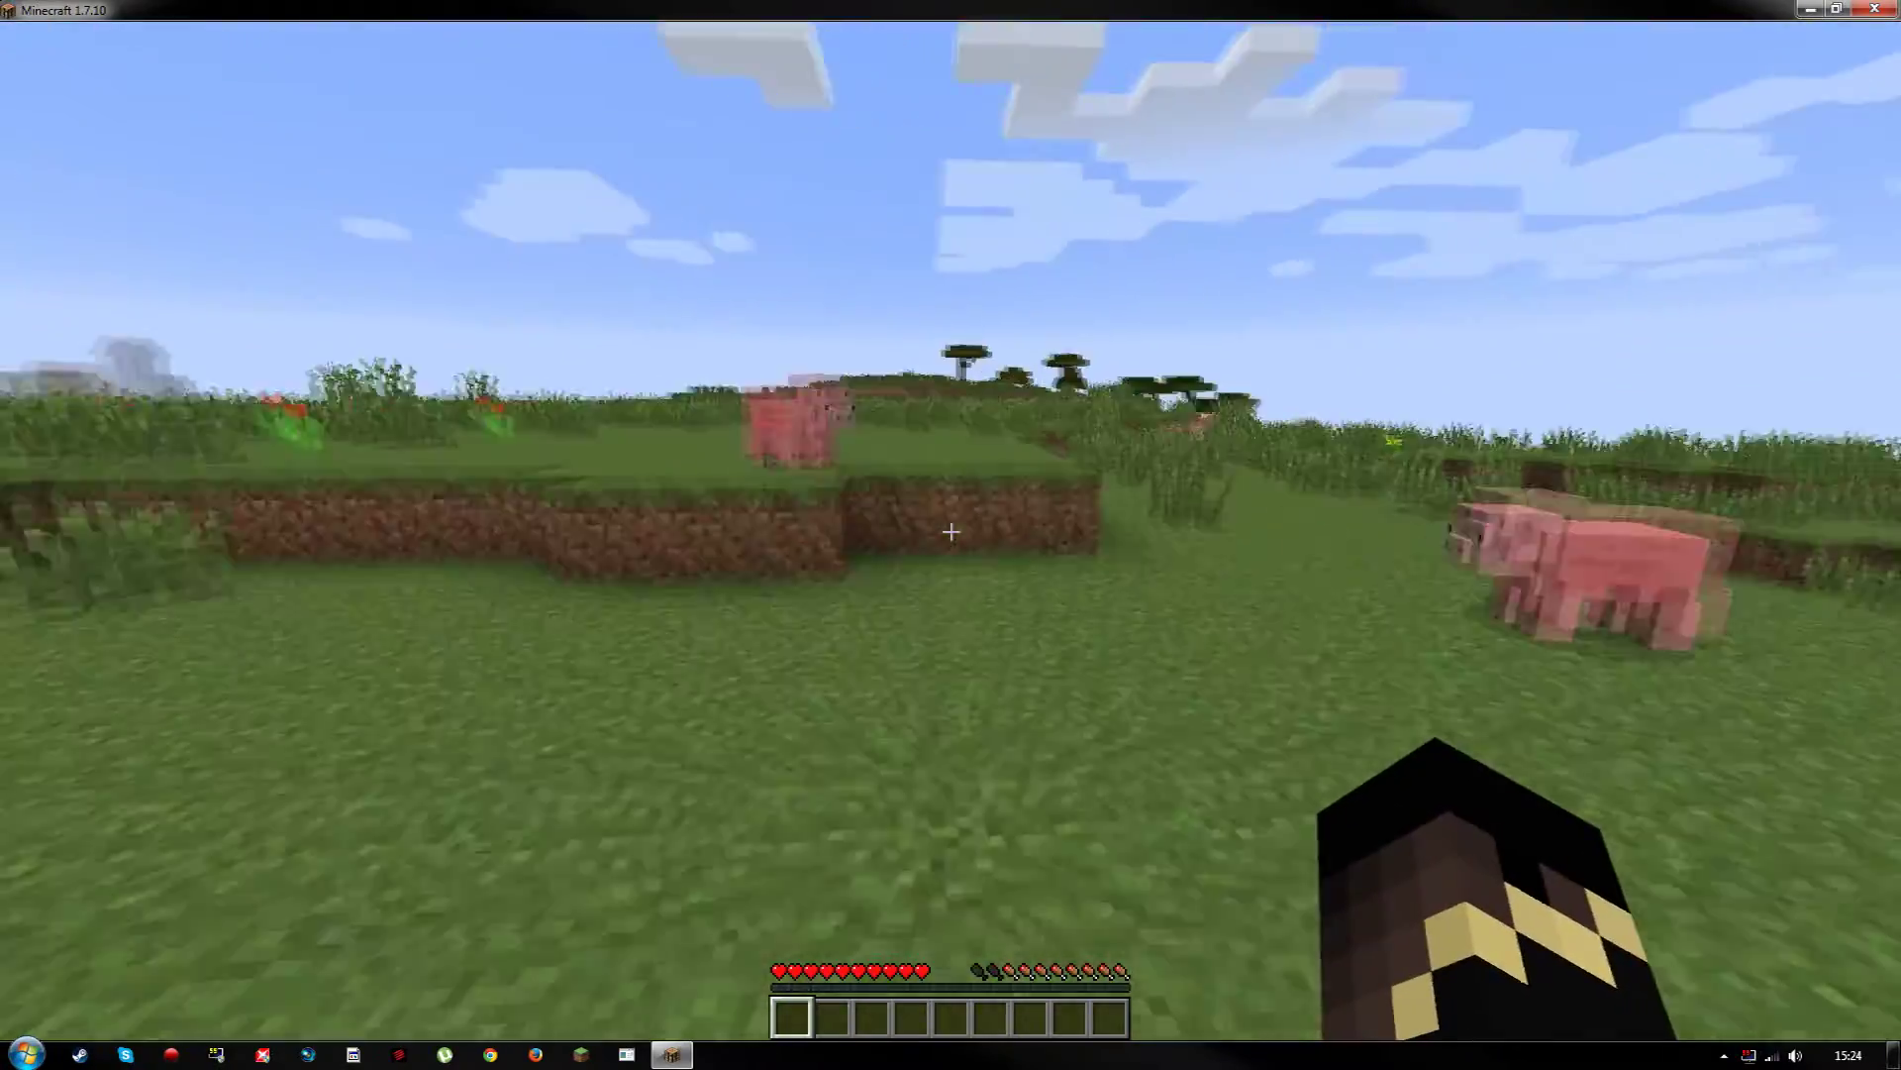
pyautogui.press('space')
pyautogui.press('w')
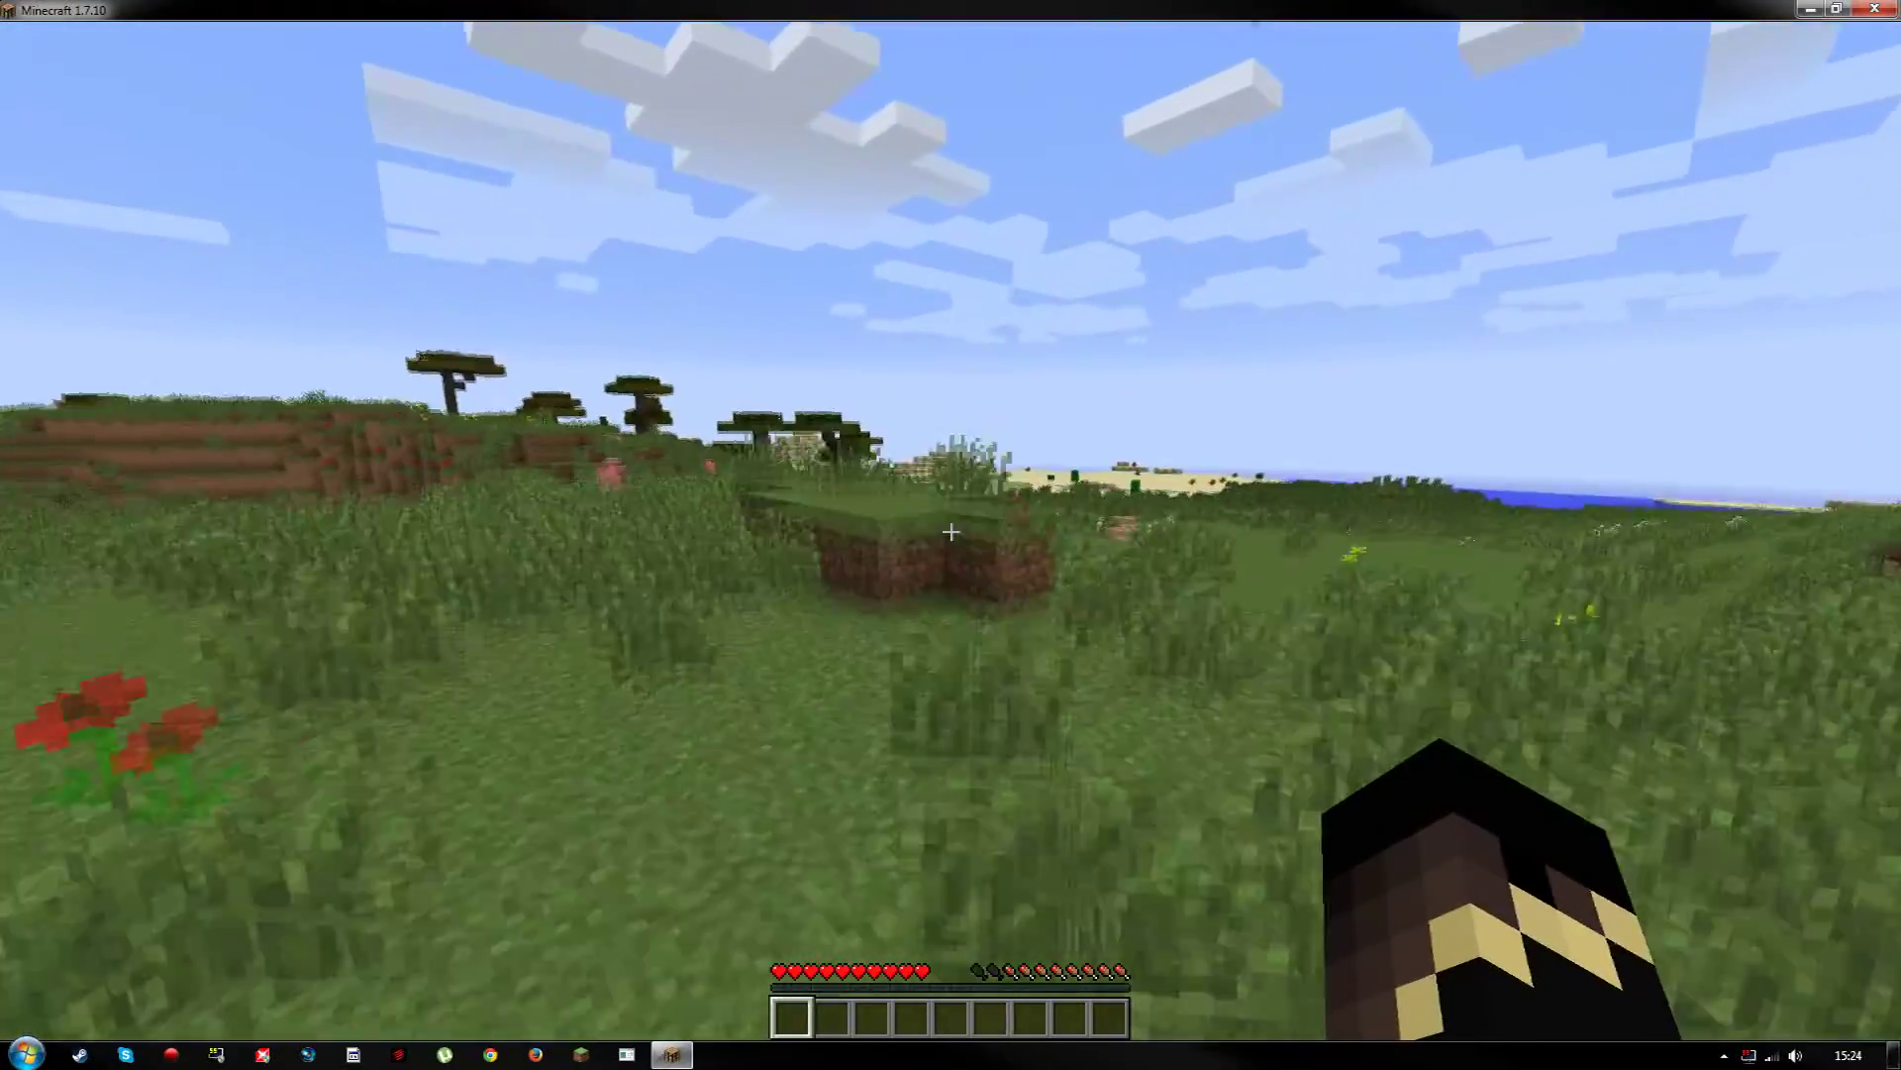
pyautogui.press('w')
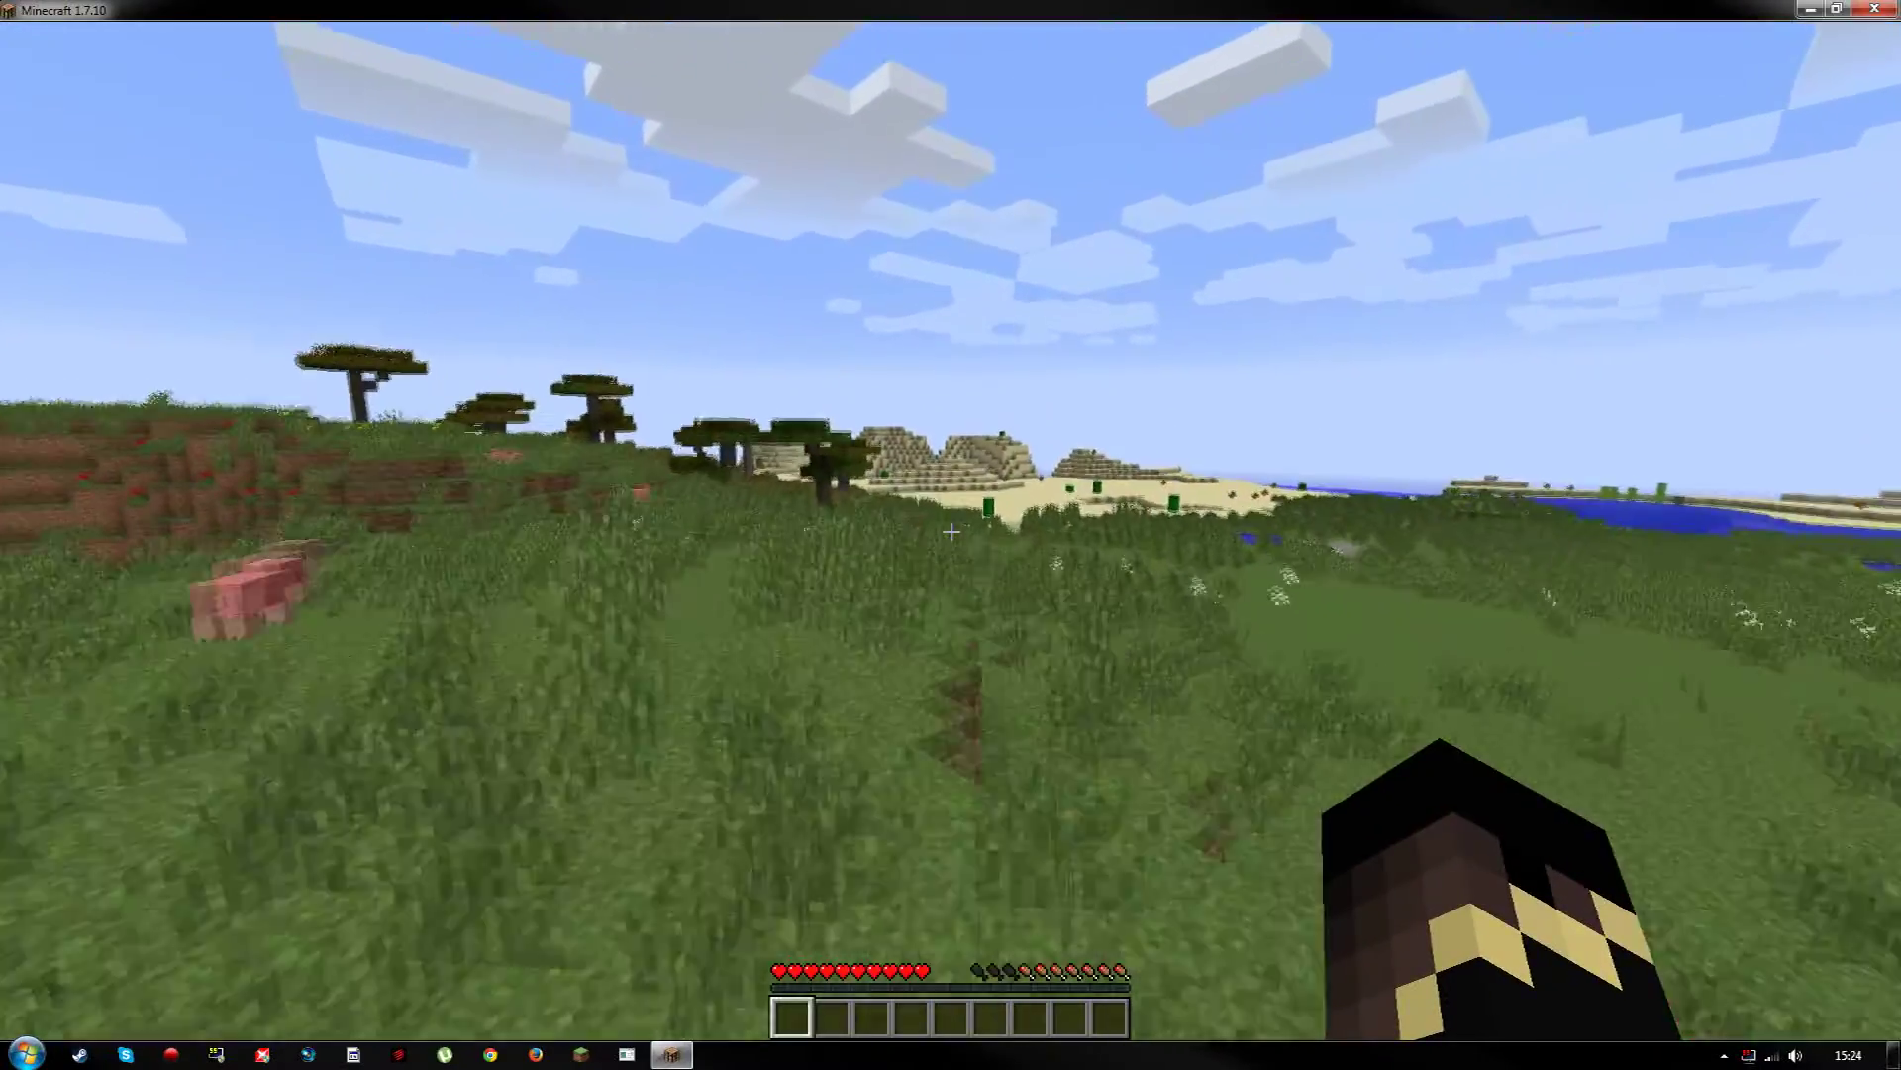
pyautogui.press('w')
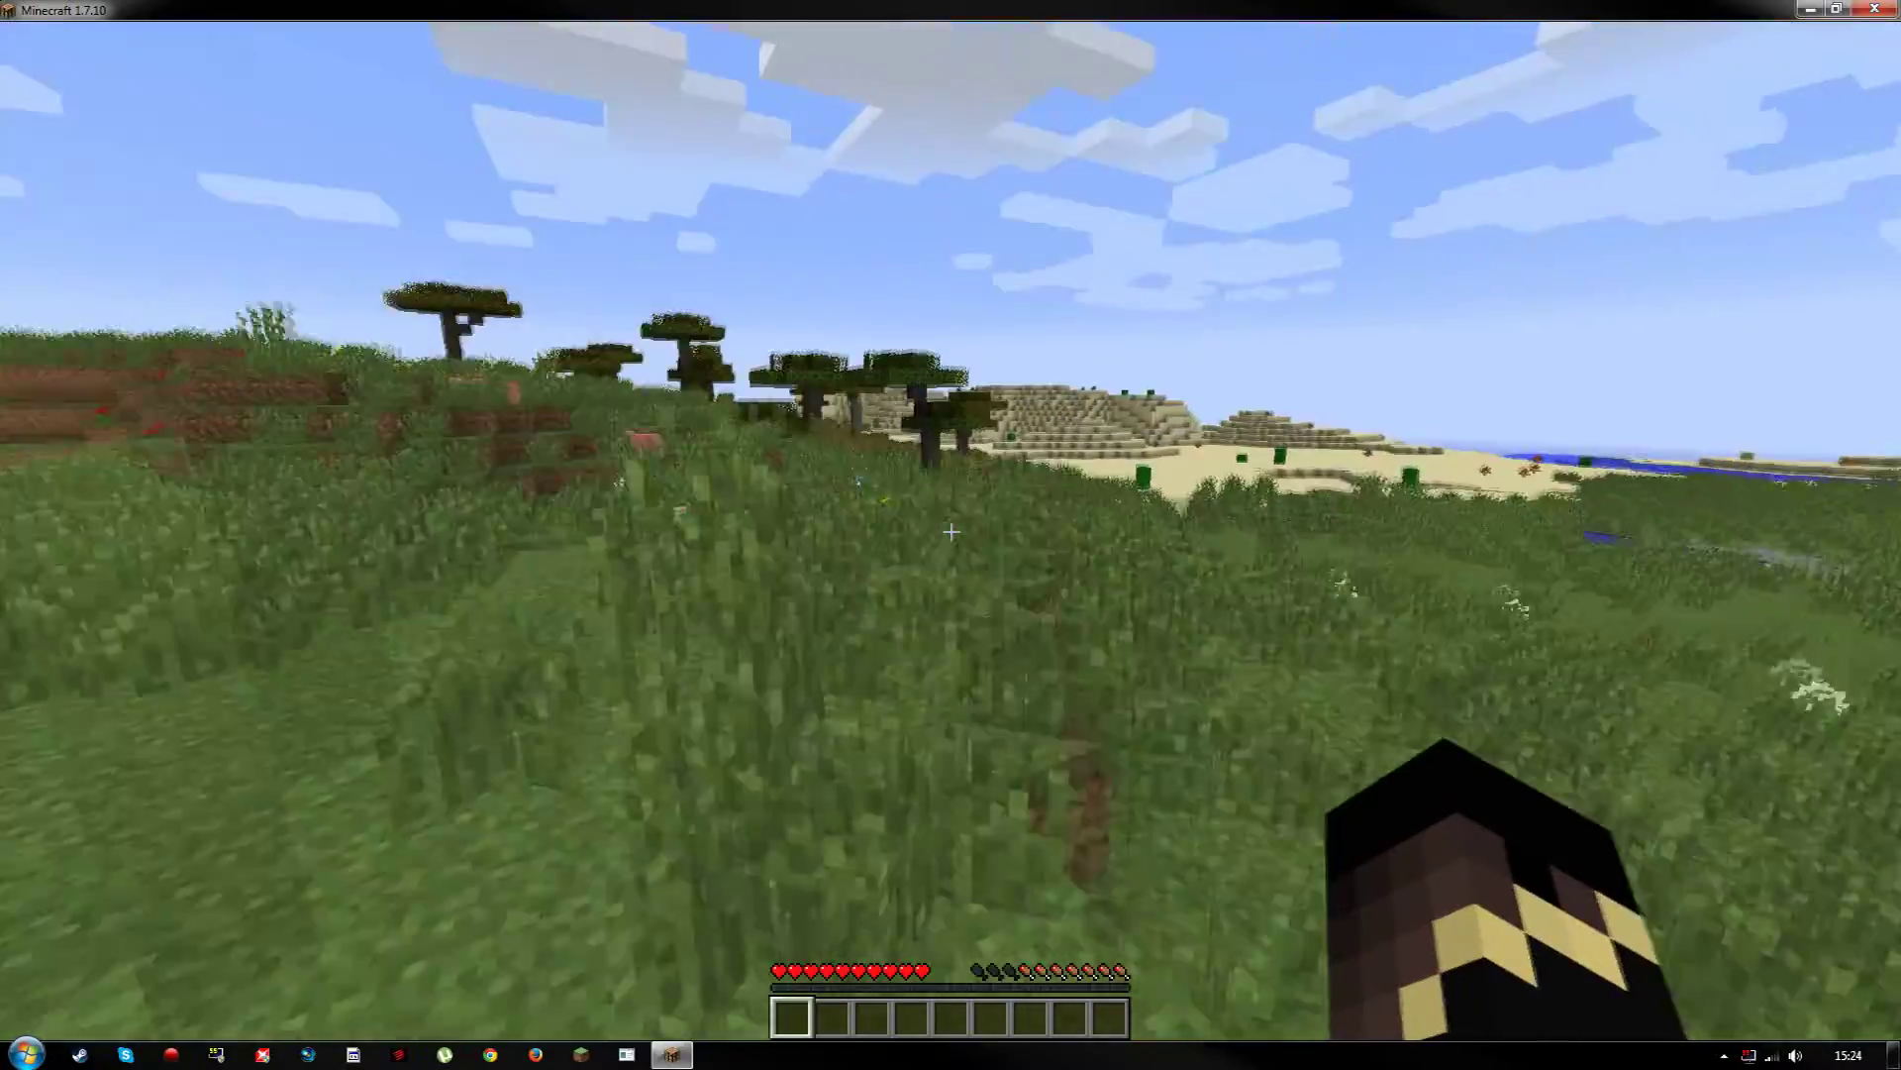
pyautogui.press('w')
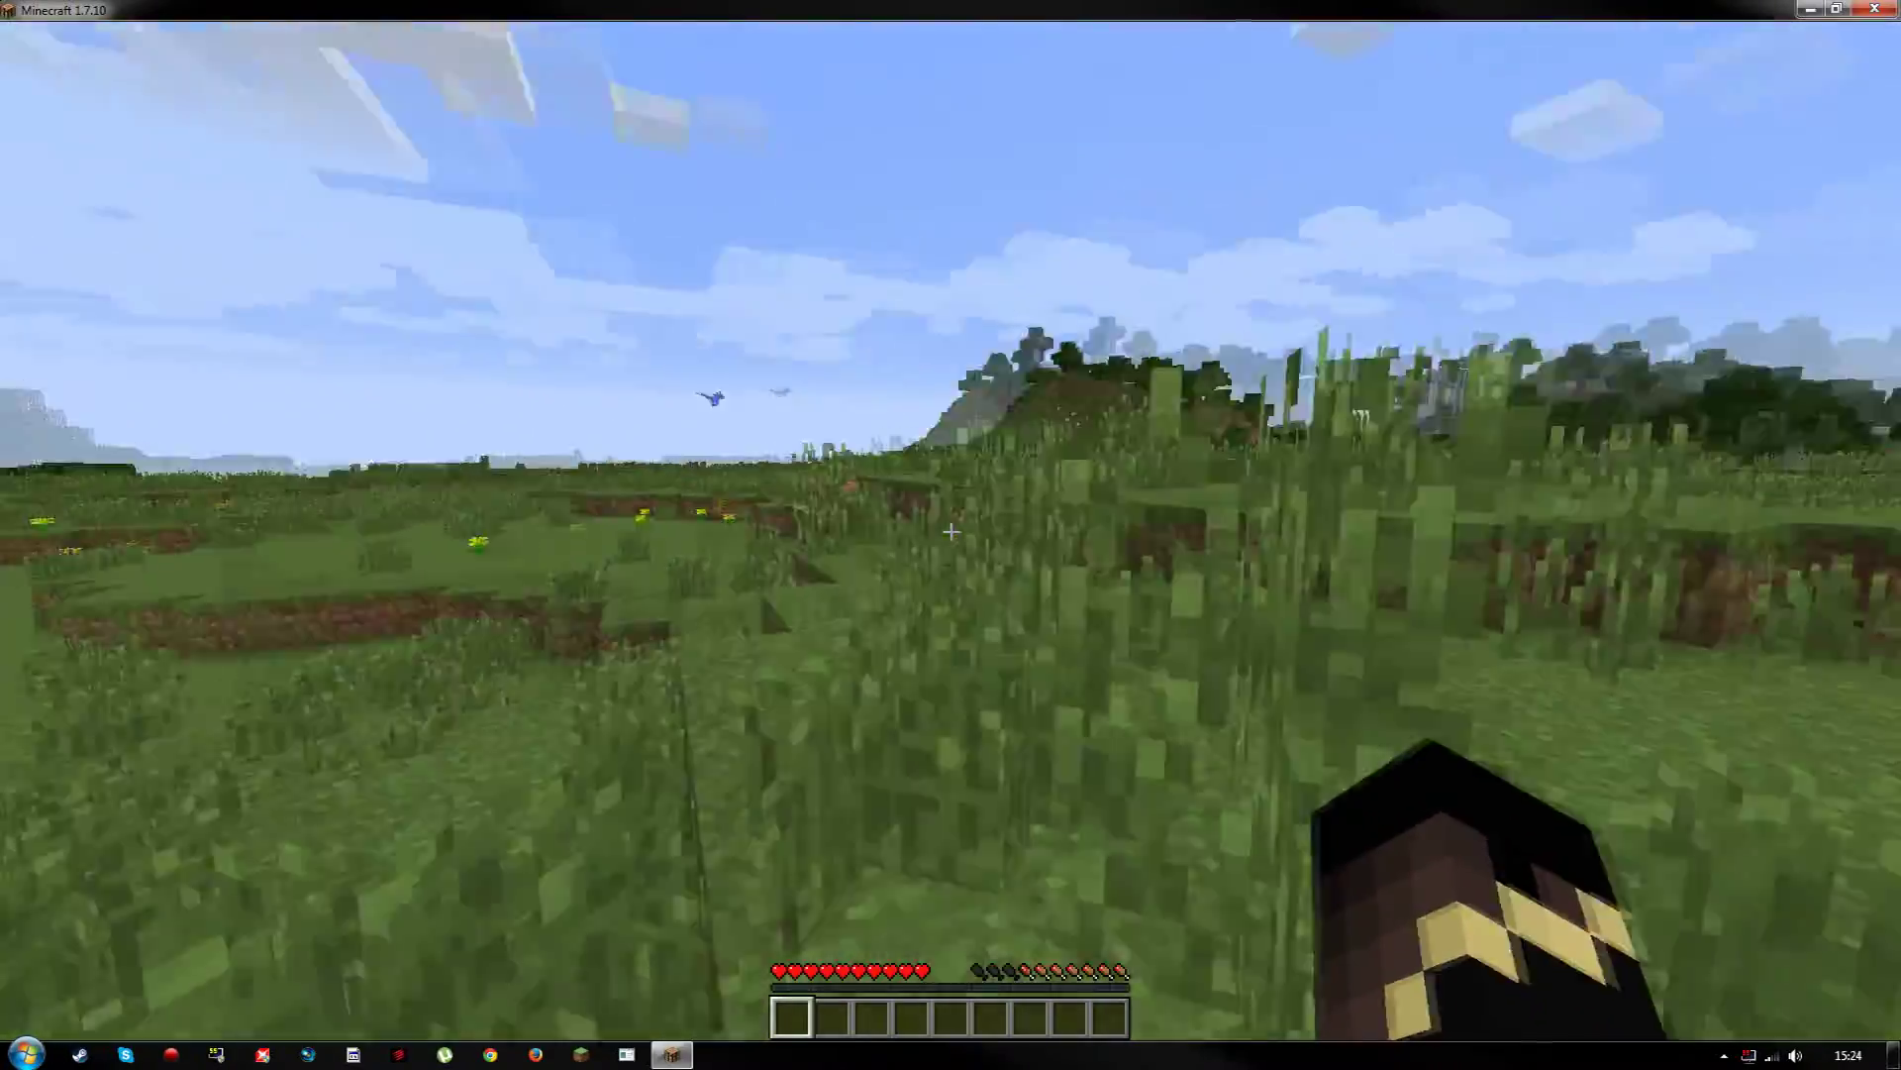
pyautogui.press('w')
pyautogui.press('space')
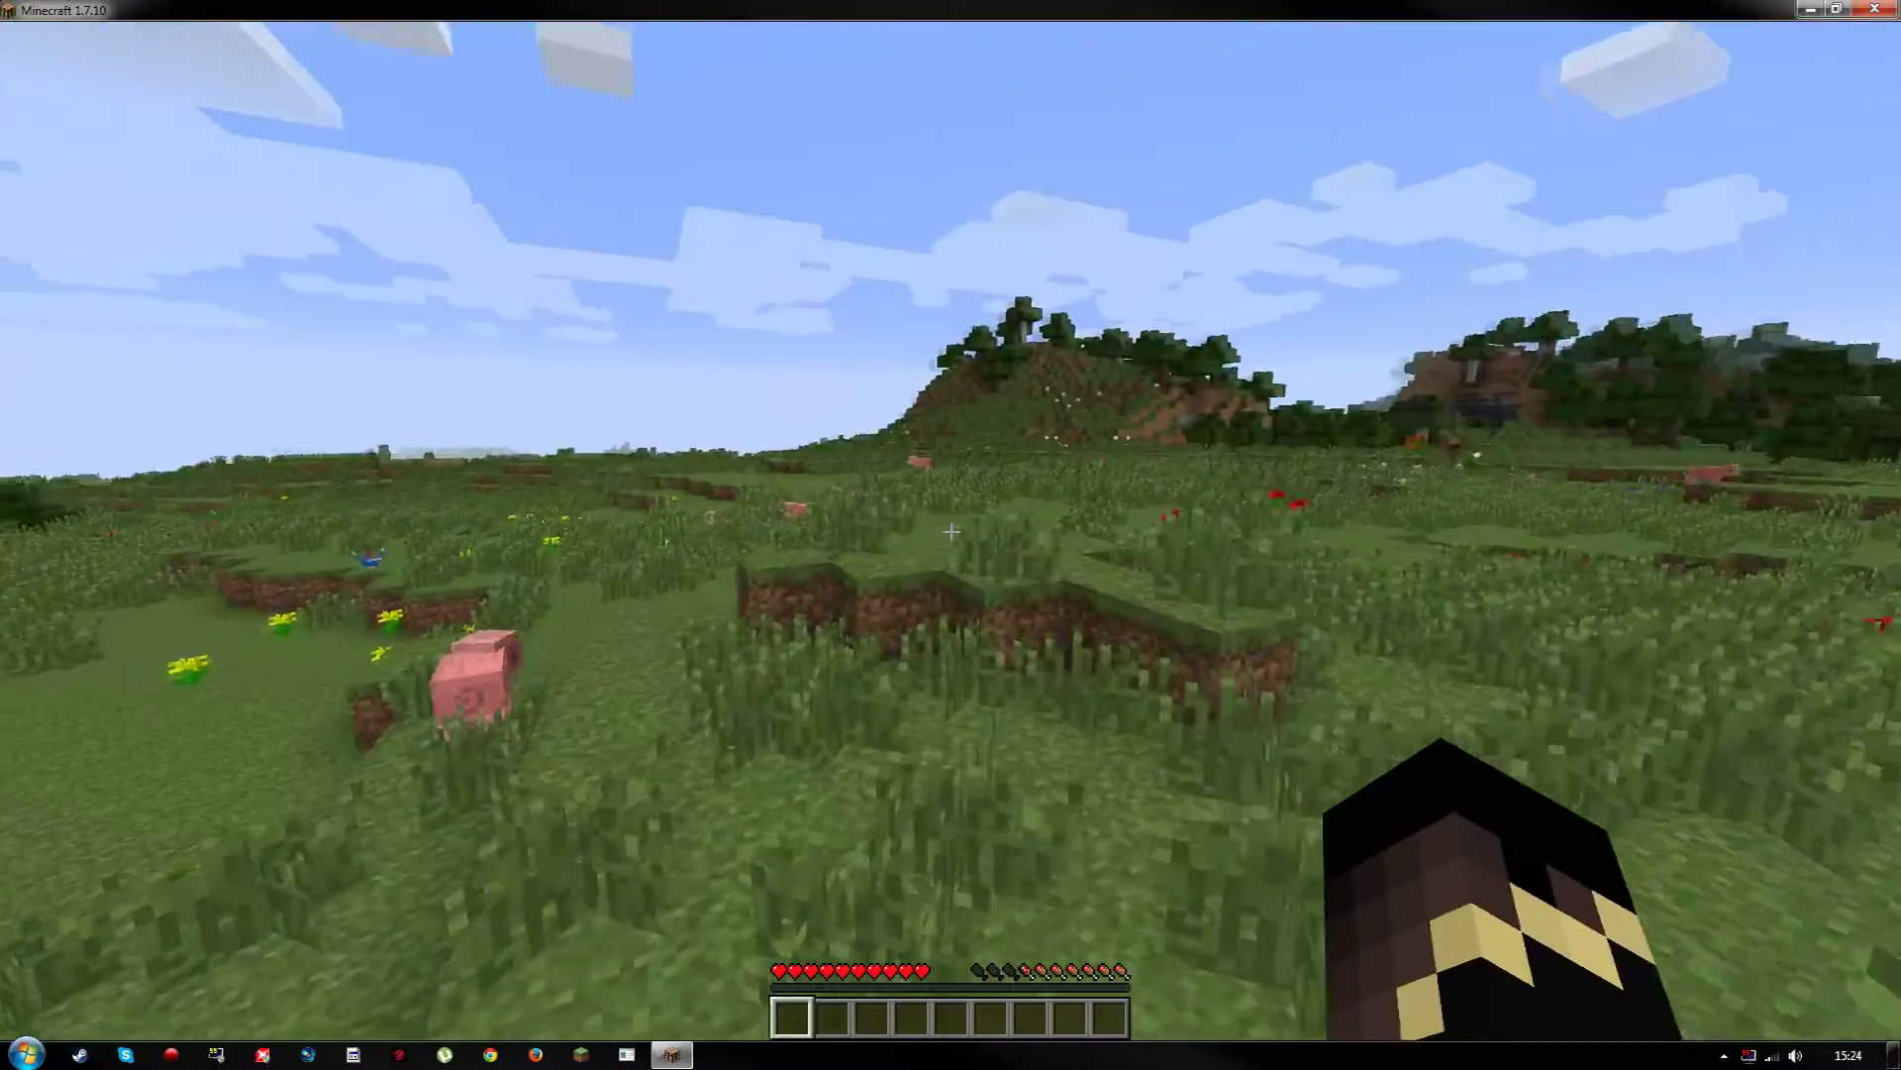
pyautogui.press('w')
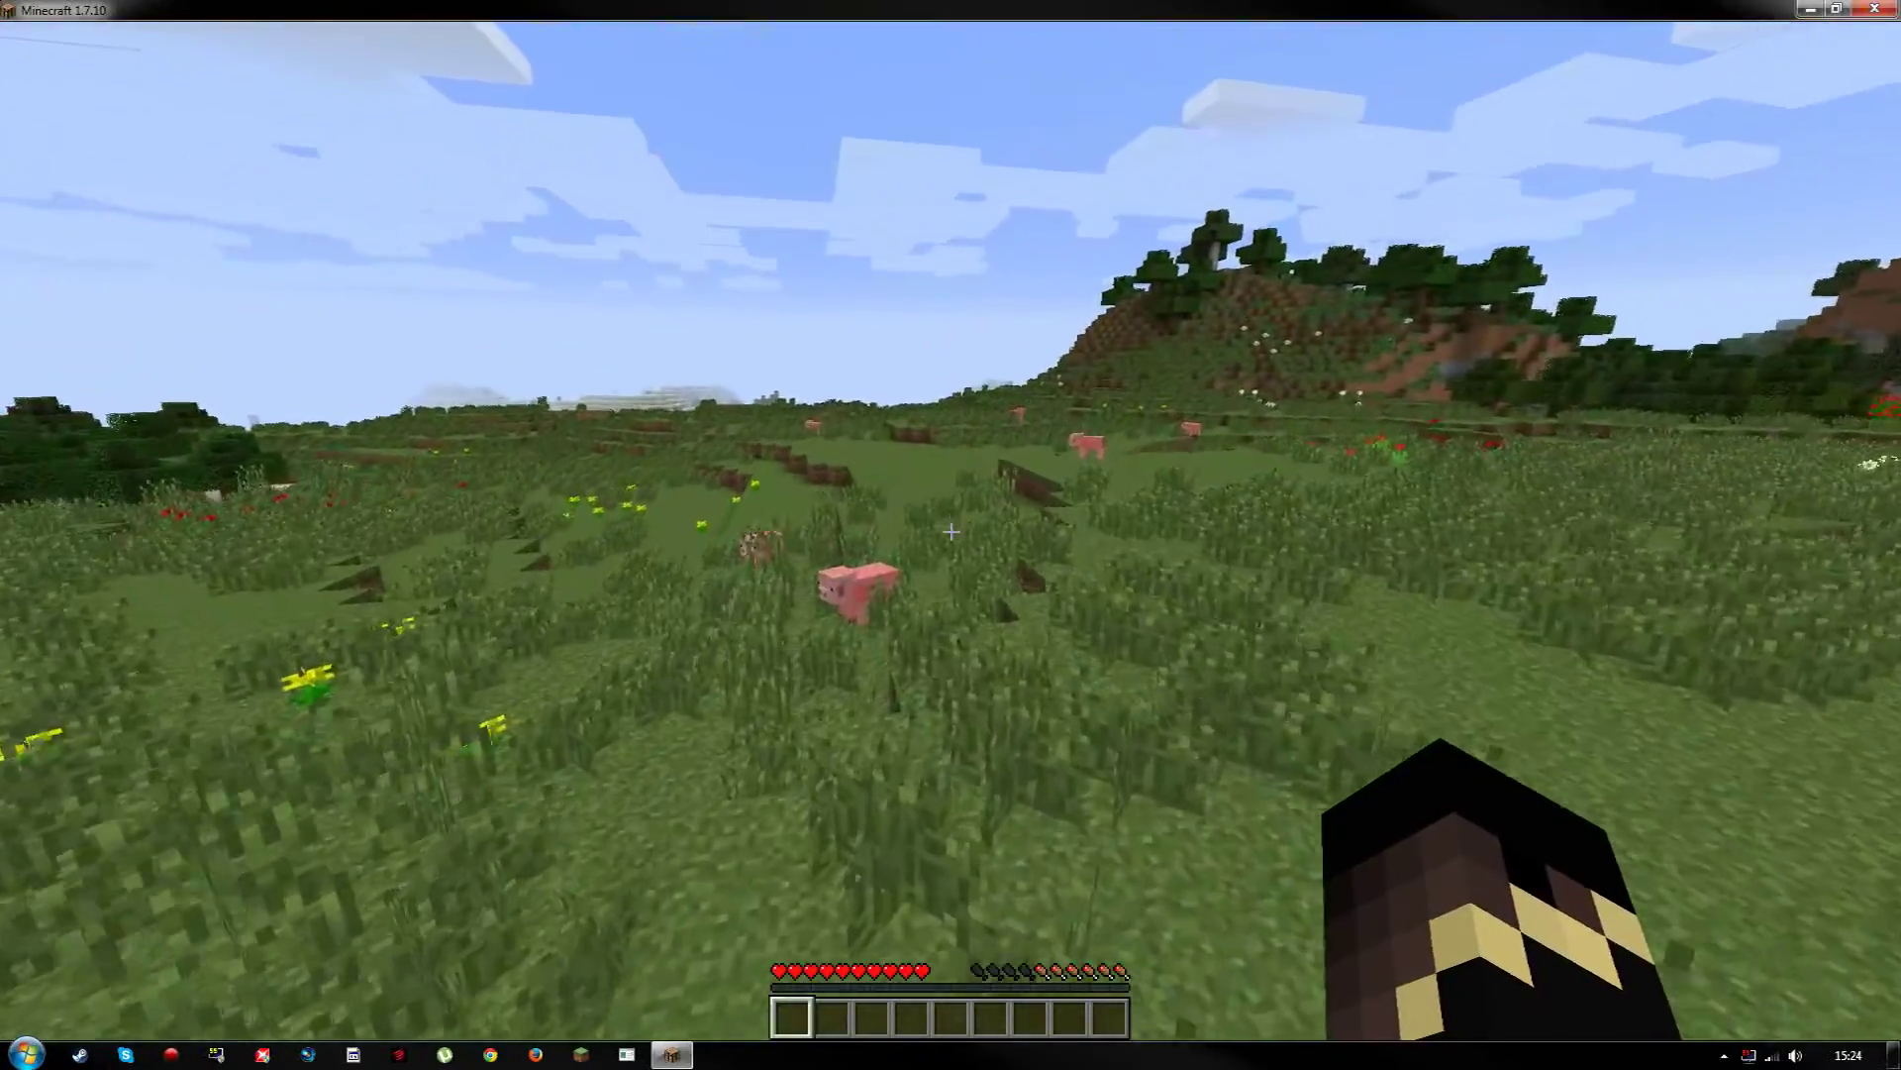
pyautogui.press('w')
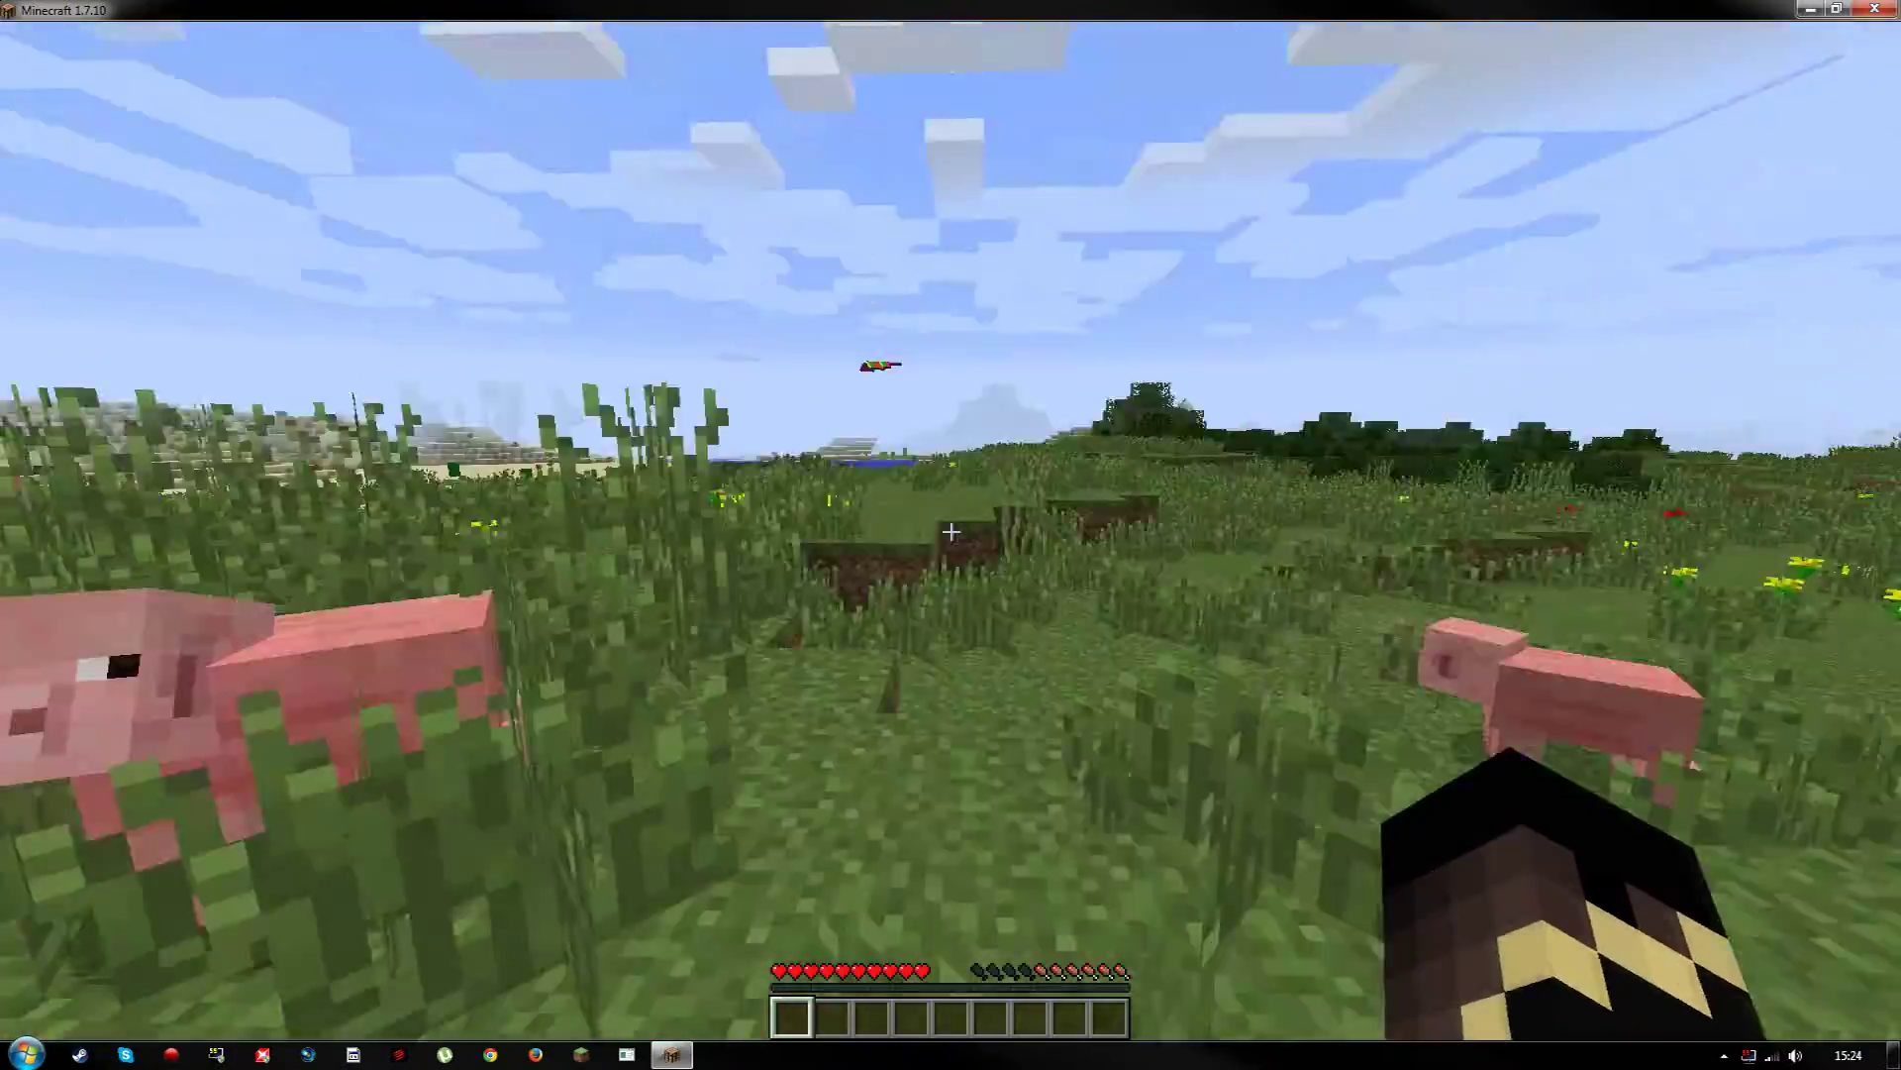